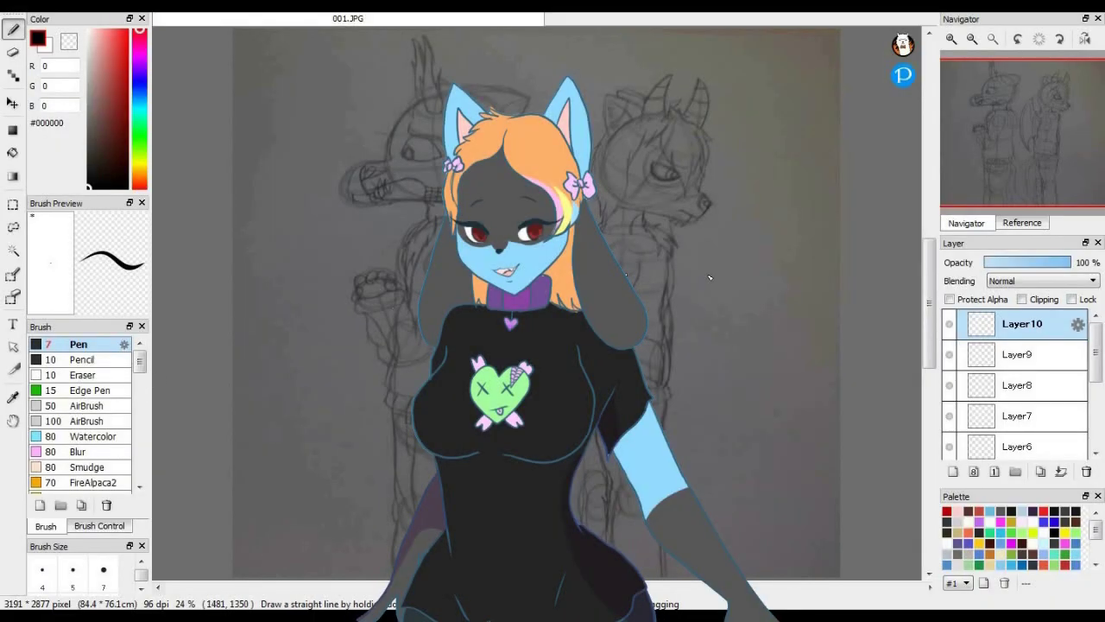
# - Zoom in to 150% on the top of the left character's head in the sketch
pyautogui.click(952, 39)
pyautogui.click(952, 39)
pyautogui.click(952, 39)
pyautogui.click(951, 39)
pyautogui.click(952, 39)
pyautogui.click(952, 39)
pyautogui.moveTo(1007, 129); pyautogui.dragTo(996, 87)
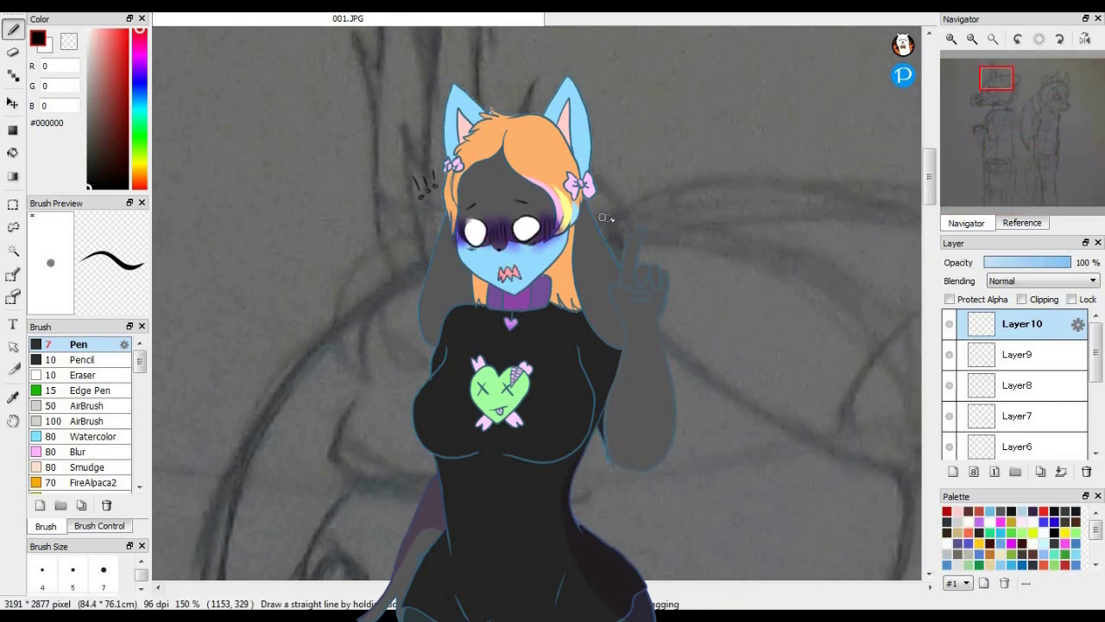
pyautogui.moveTo(620, 204); pyautogui.dragTo(592, 164)
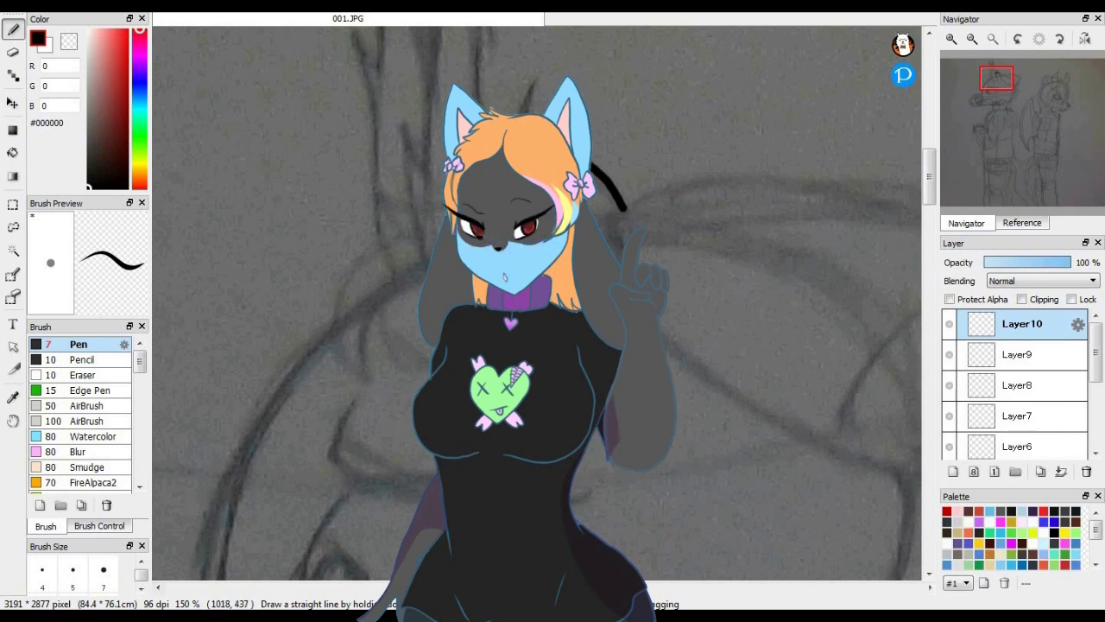
pyautogui.moveTo(551, 108)
pyautogui.mouseDown()
pyautogui.moveTo(529, 83)
pyautogui.moveTo(500, 112)
pyautogui.mouseUp()
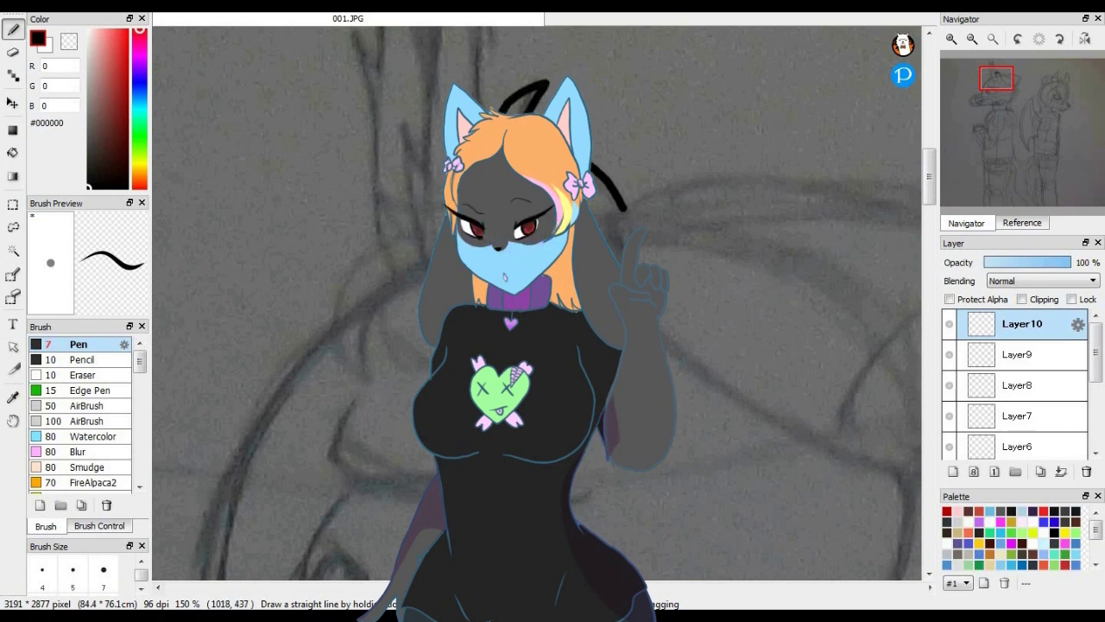
pyautogui.hotkey('ctrl', 'z')
pyautogui.hotkey('ctrl', 'z')
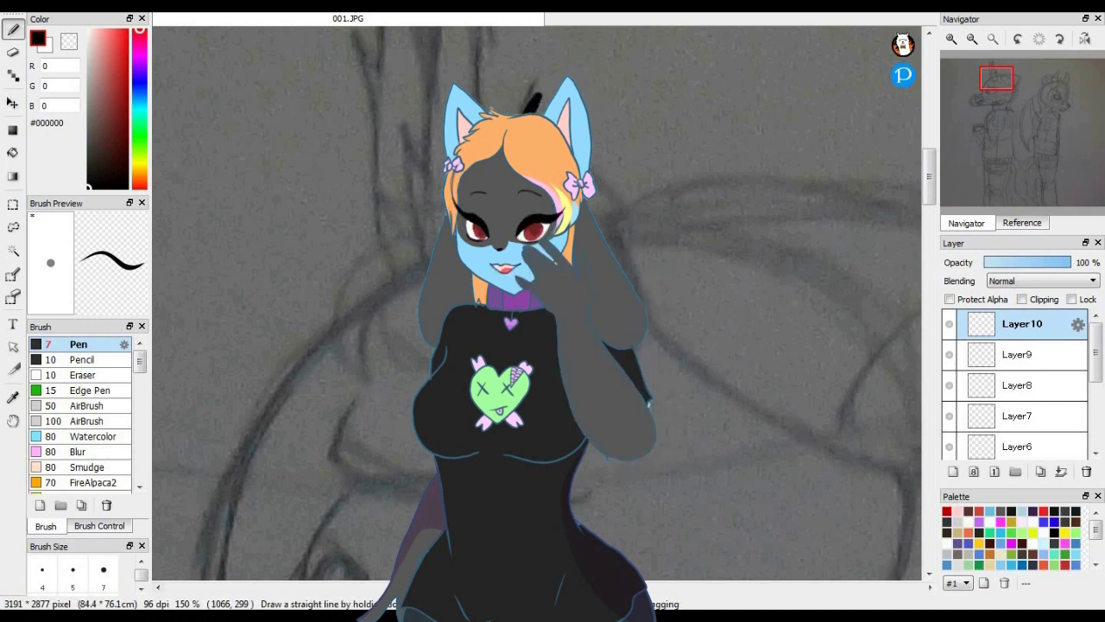
# - Ink the spiky hair tufts on top of the left character's head with the size 7 black pen, tracing the sketch
pyautogui.moveTo(425, 278)
pyautogui.mouseDown()
pyautogui.moveTo(371, 69)
pyautogui.moveTo(404, 86)
pyautogui.moveTo(426, 123)
pyautogui.mouseUp()
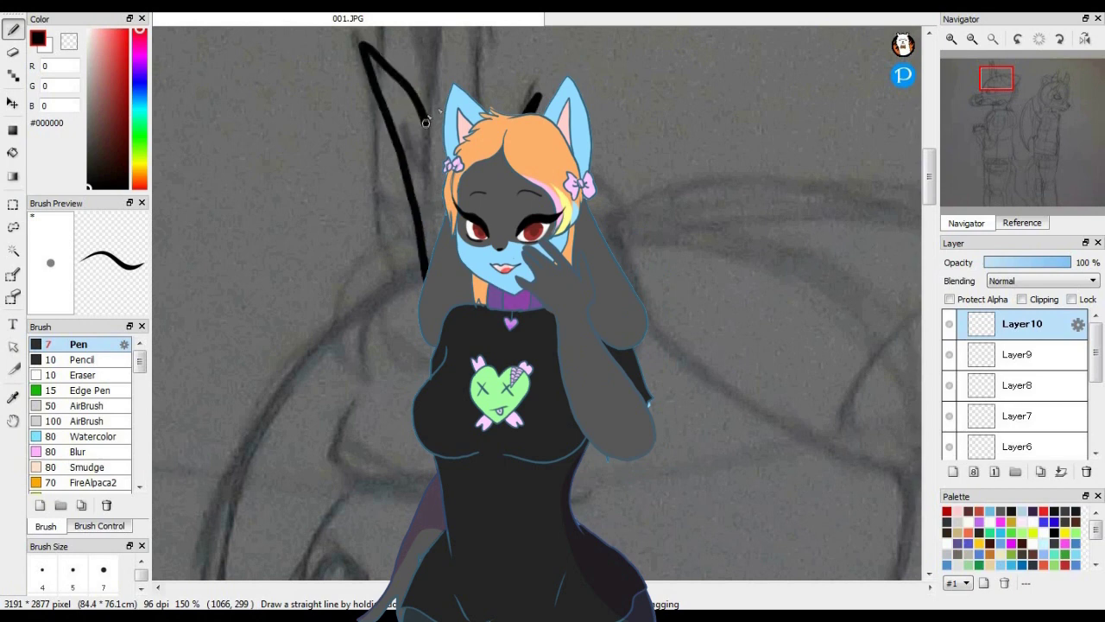
pyautogui.scroll(5, 426, 123)
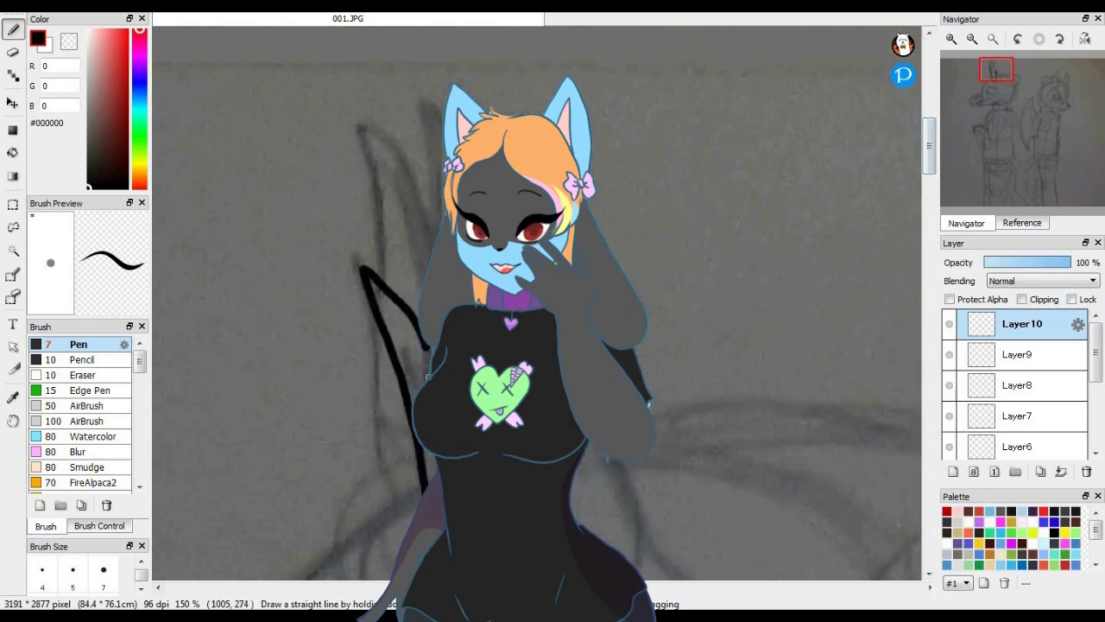
pyautogui.moveTo(429, 348); pyautogui.dragTo(439, 122)
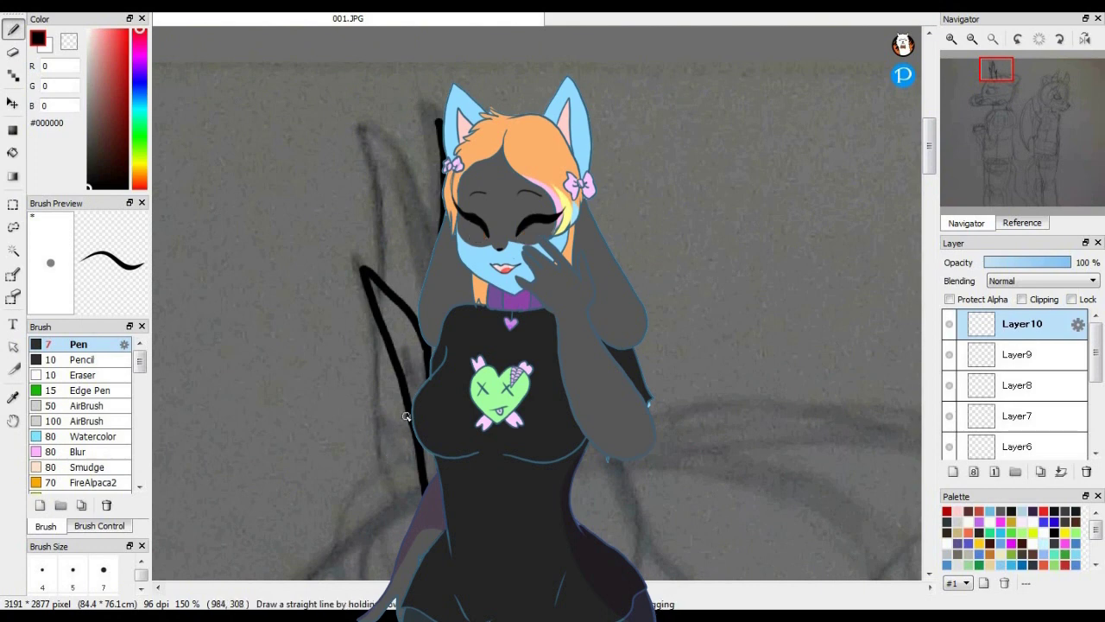
pyautogui.moveTo(397, 414)
pyautogui.mouseDown()
pyautogui.moveTo(399, 466)
pyautogui.moveTo(347, 482)
pyautogui.moveTo(373, 529)
pyautogui.mouseUp()
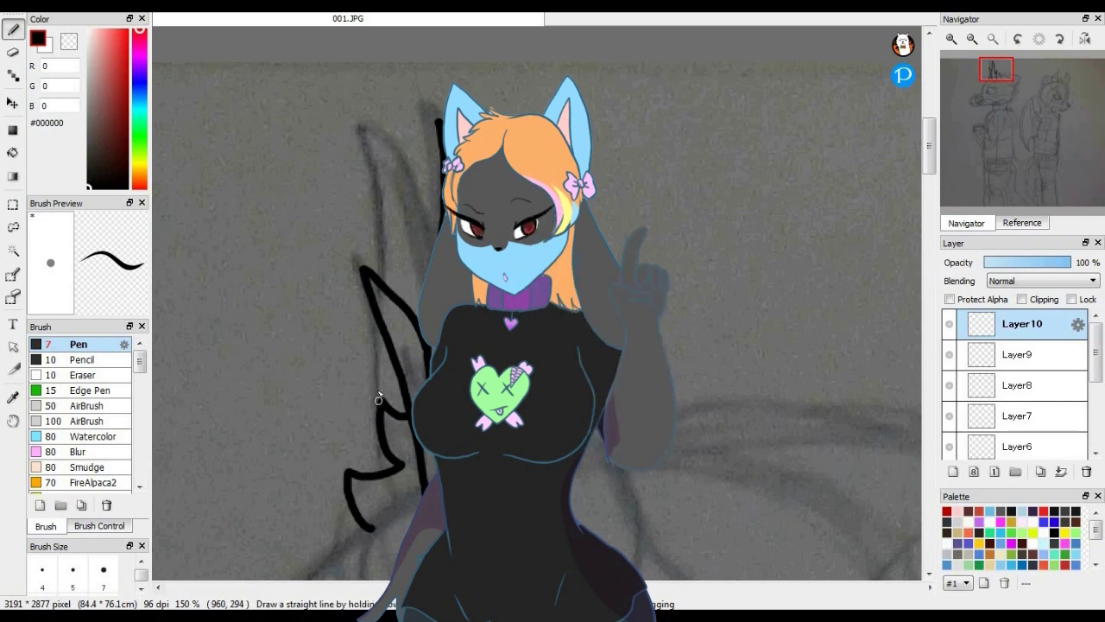
pyautogui.moveTo(378, 399)
pyautogui.mouseDown()
pyautogui.moveTo(374, 318)
pyautogui.moveTo(352, 242)
pyautogui.moveTo(382, 286)
pyautogui.moveTo(368, 99)
pyautogui.moveTo(428, 198)
pyautogui.moveTo(431, 272)
pyautogui.mouseUp()
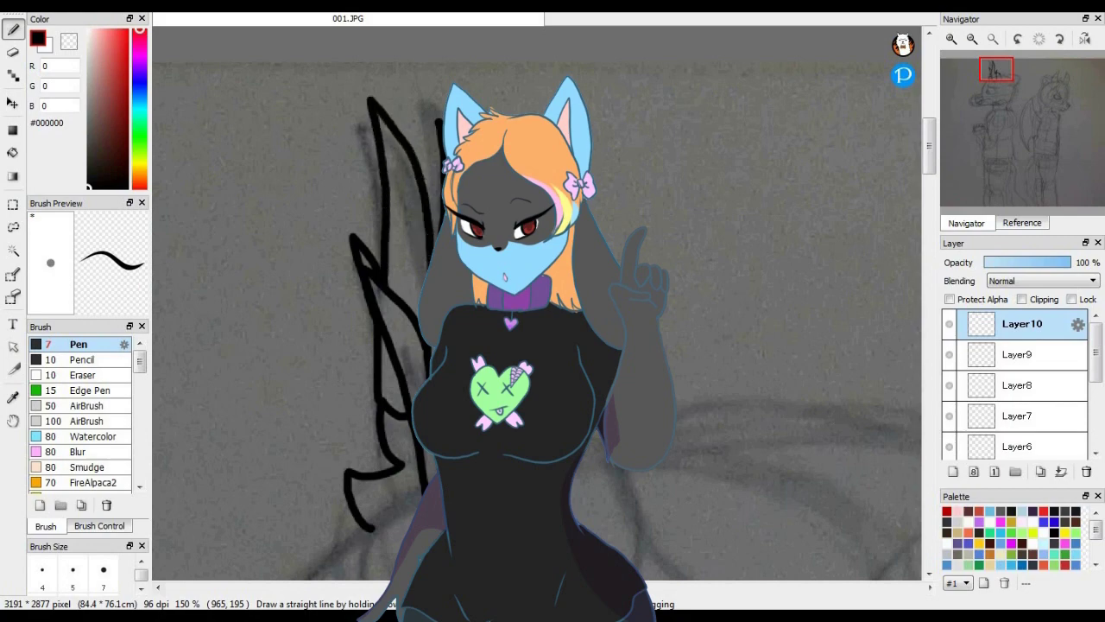
pyautogui.moveTo(932, 153)
pyautogui.mouseDown()
pyautogui.moveTo(935, 201)
pyautogui.moveTo(933, 184)
pyautogui.mouseUp()
pyautogui.moveTo(621, 148)
pyautogui.mouseDown()
pyautogui.moveTo(616, 308)
pyautogui.moveTo(559, 242)
pyautogui.moveTo(526, 242)
pyautogui.mouseUp()
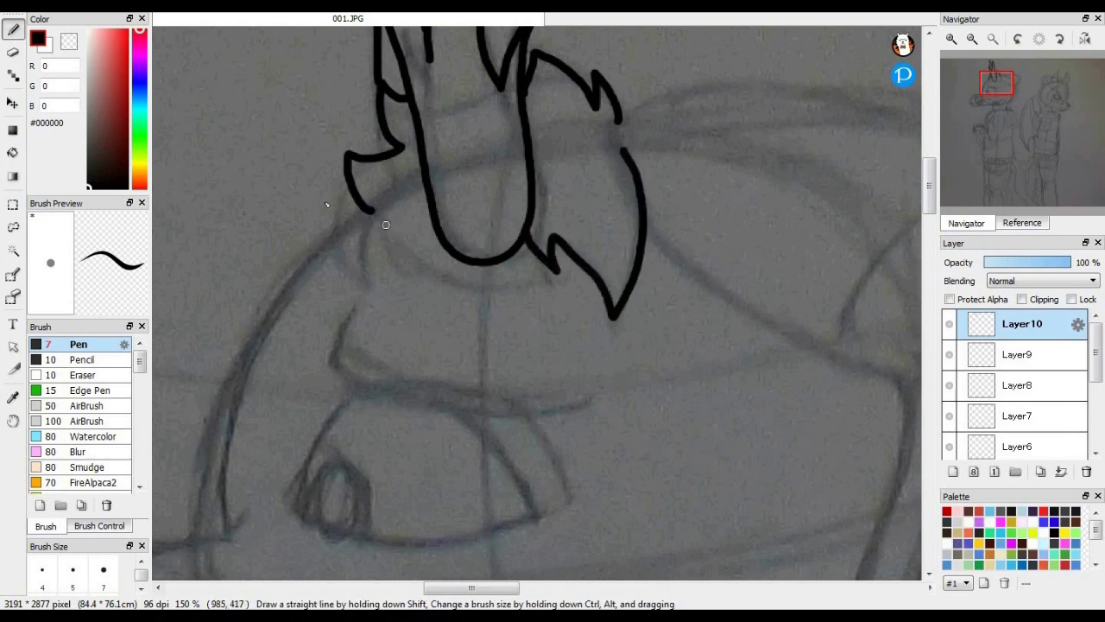
# - Ink the forehead curve from the hair tuft down to the bridge of the snout
pyautogui.moveTo(424, 177)
pyautogui.mouseDown()
pyautogui.moveTo(344, 225)
pyautogui.moveTo(242, 359)
pyautogui.moveTo(232, 536)
pyautogui.mouseUp()
pyautogui.scroll(-5, 771, 401)
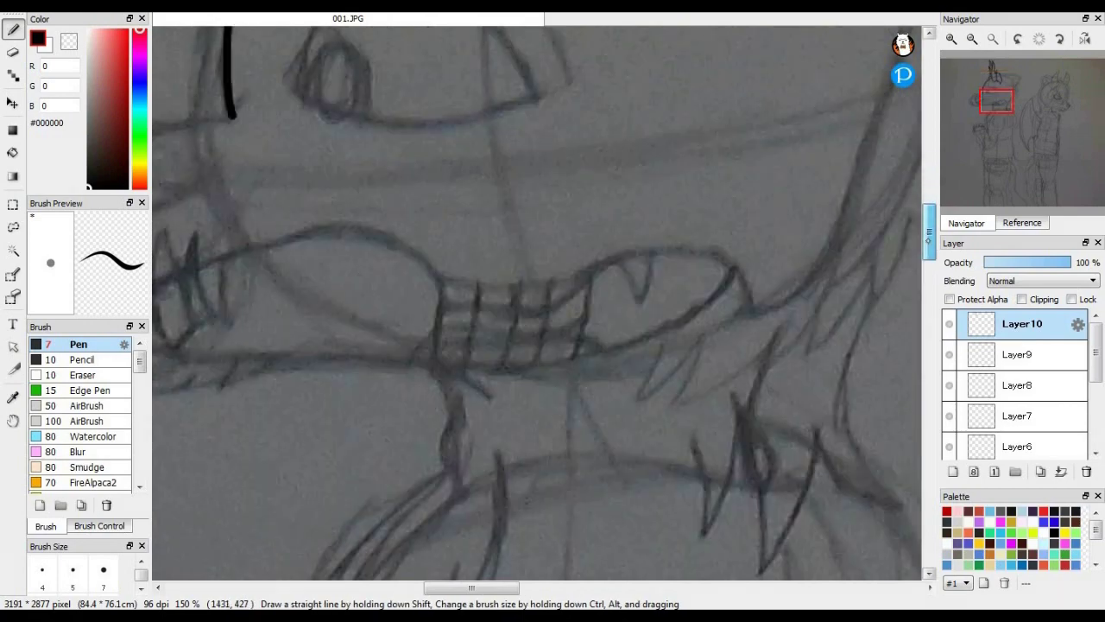
pyautogui.hscroll(-2, 538, 578)
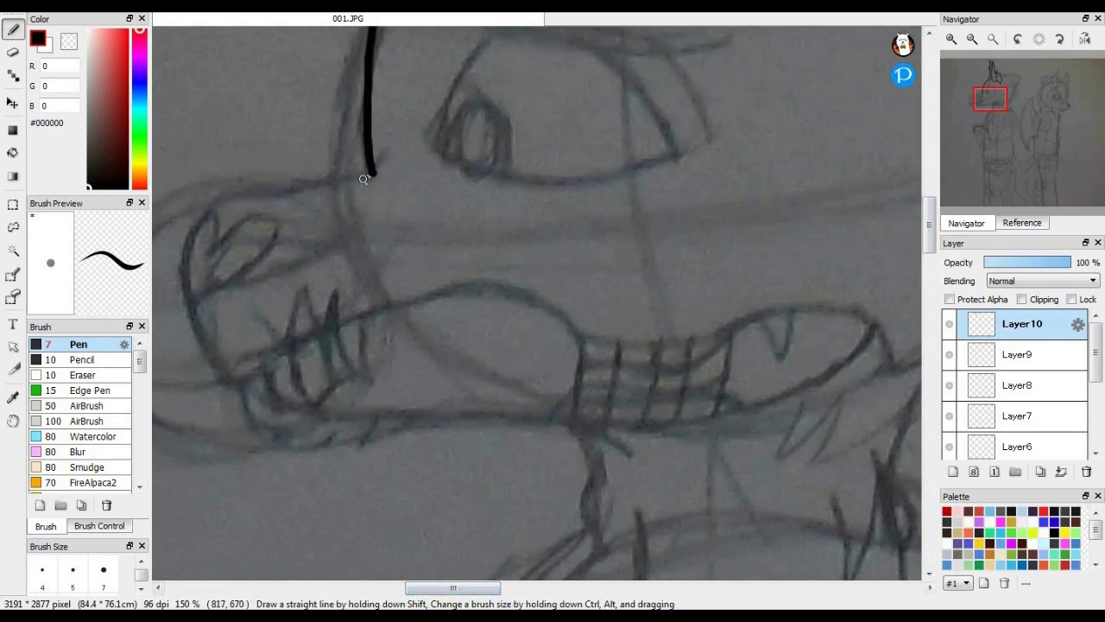
pyautogui.moveTo(374, 172)
pyautogui.mouseDown()
pyautogui.moveTo(312, 182)
pyautogui.moveTo(217, 266)
pyautogui.moveTo(231, 363)
pyautogui.moveTo(269, 350)
pyautogui.moveTo(309, 294)
pyautogui.mouseUp()
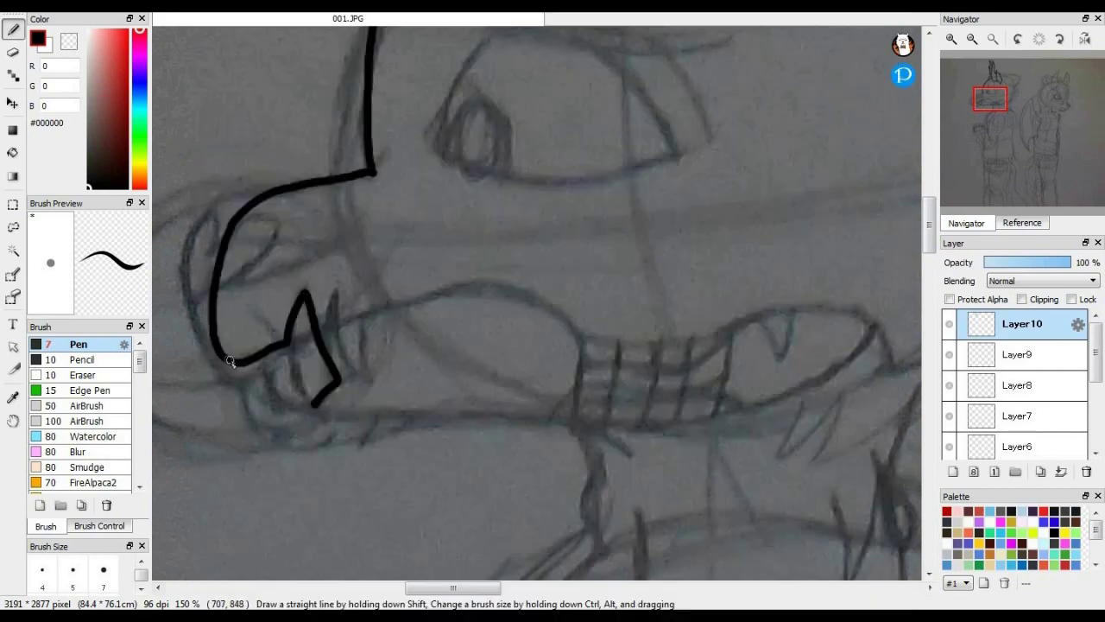
pyautogui.moveTo(230, 363)
pyautogui.mouseDown()
pyautogui.moveTo(259, 404)
pyautogui.moveTo(265, 367)
pyautogui.mouseUp()
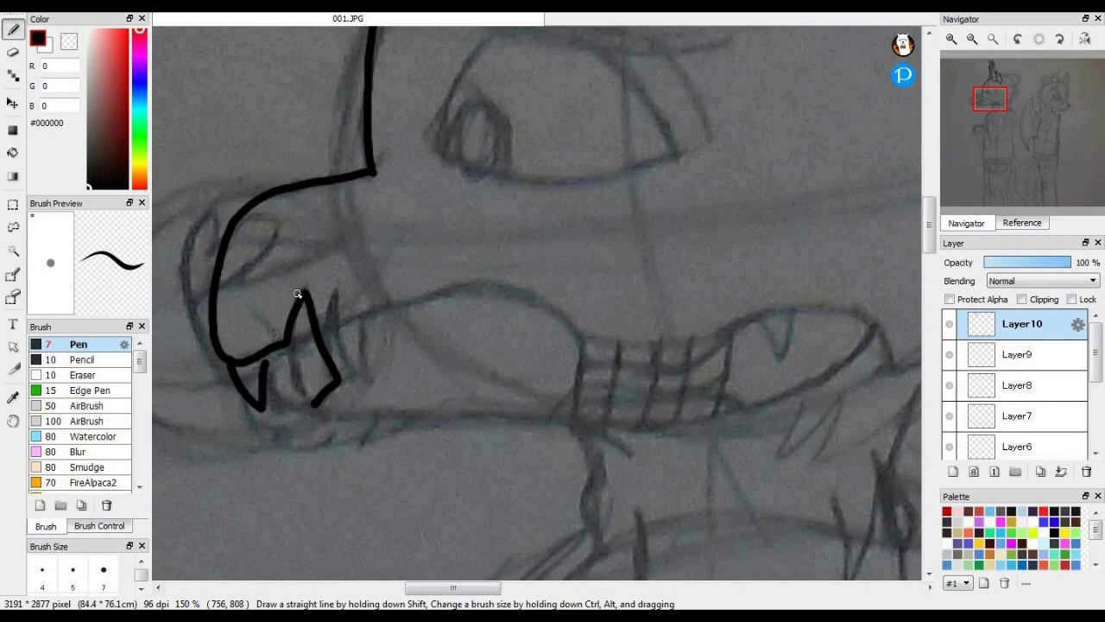
pyautogui.hotkey('ctrl', 'z')
pyautogui.hotkey('ctrl', 'z')
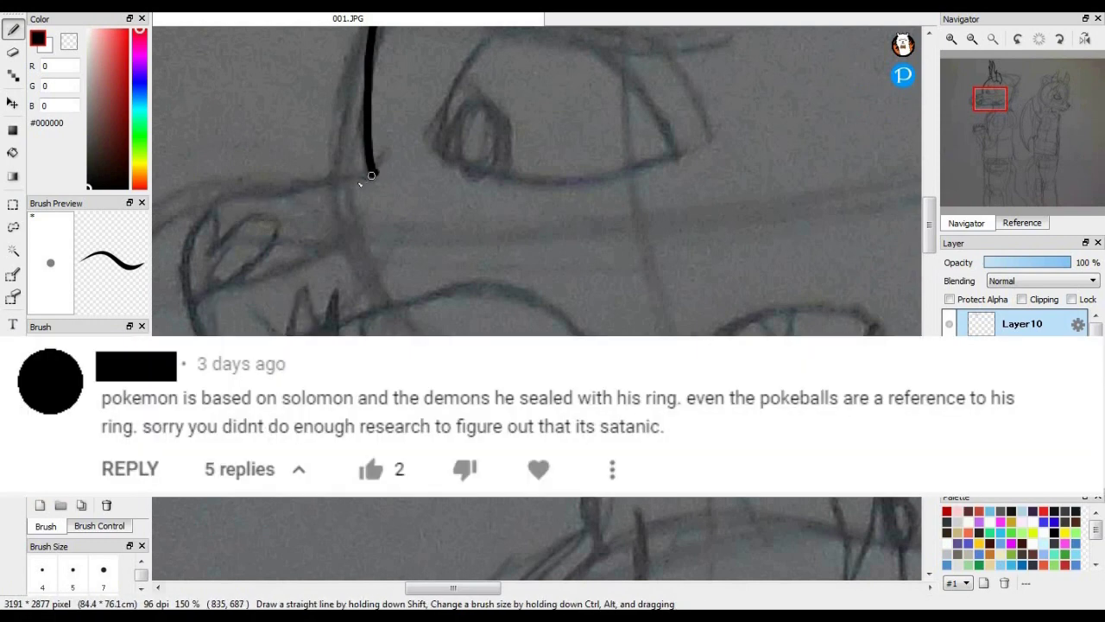
# - Ink the front of the snout and the wavy upper mouth line back to the corner of the mouth
pyautogui.moveTo(371, 175)
pyautogui.mouseDown()
pyautogui.moveTo(247, 193)
pyautogui.moveTo(200, 335)
pyautogui.mouseUp()
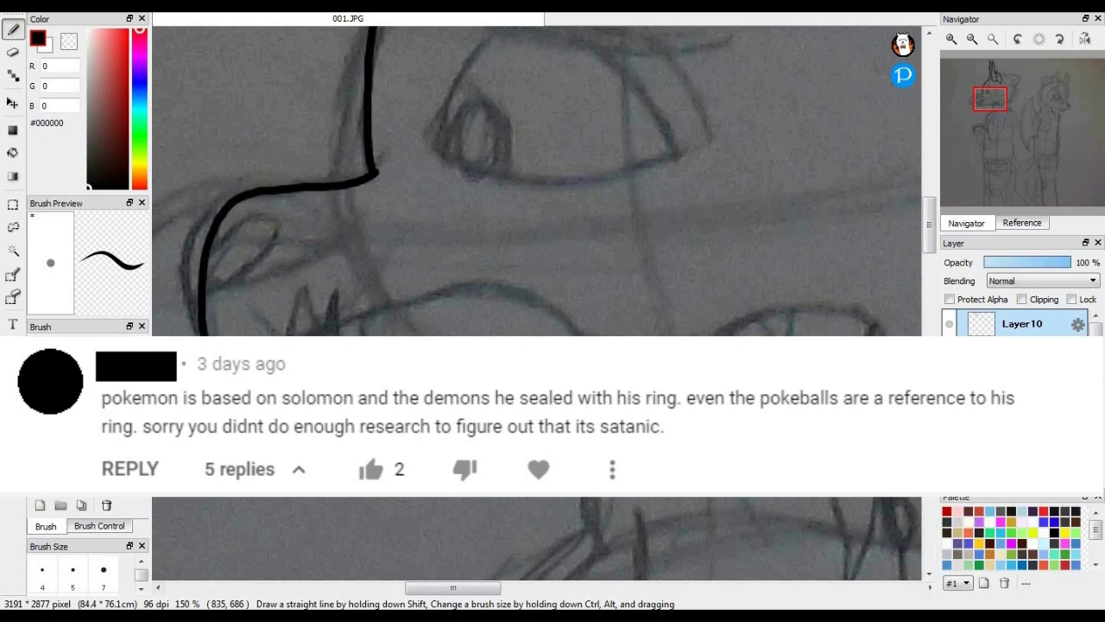
pyautogui.moveTo(306, 335)
pyautogui.mouseDown()
pyautogui.moveTo(422, 300)
pyautogui.moveTo(547, 334)
pyautogui.mouseUp()
pyautogui.moveTo(744, 335)
pyautogui.mouseDown()
pyautogui.moveTo(785, 314)
pyautogui.moveTo(863, 314)
pyautogui.moveTo(882, 335)
pyautogui.mouseUp()
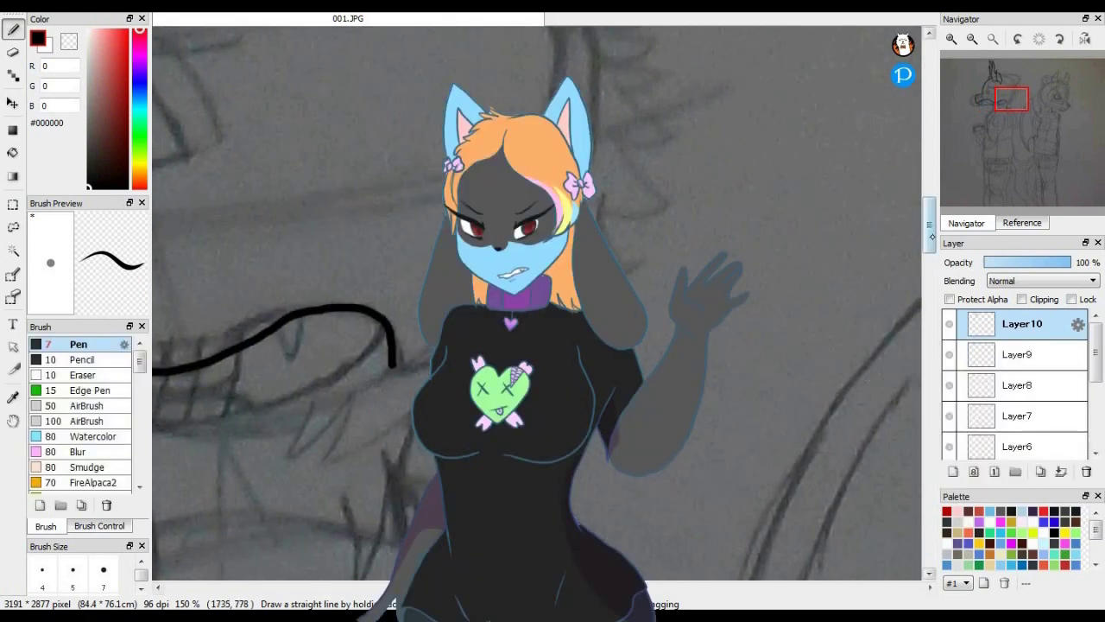
# - Ink the back of the head from the mouth corner up to the hair lock on the forehead
pyautogui.moveTo(933, 236); pyautogui.dragTo(932, 222)
pyautogui.moveTo(399, 508); pyautogui.dragTo(436, 467)
pyautogui.moveTo(446, 113); pyautogui.dragTo(318, 19)
pyautogui.scroll(4, 302, 160)
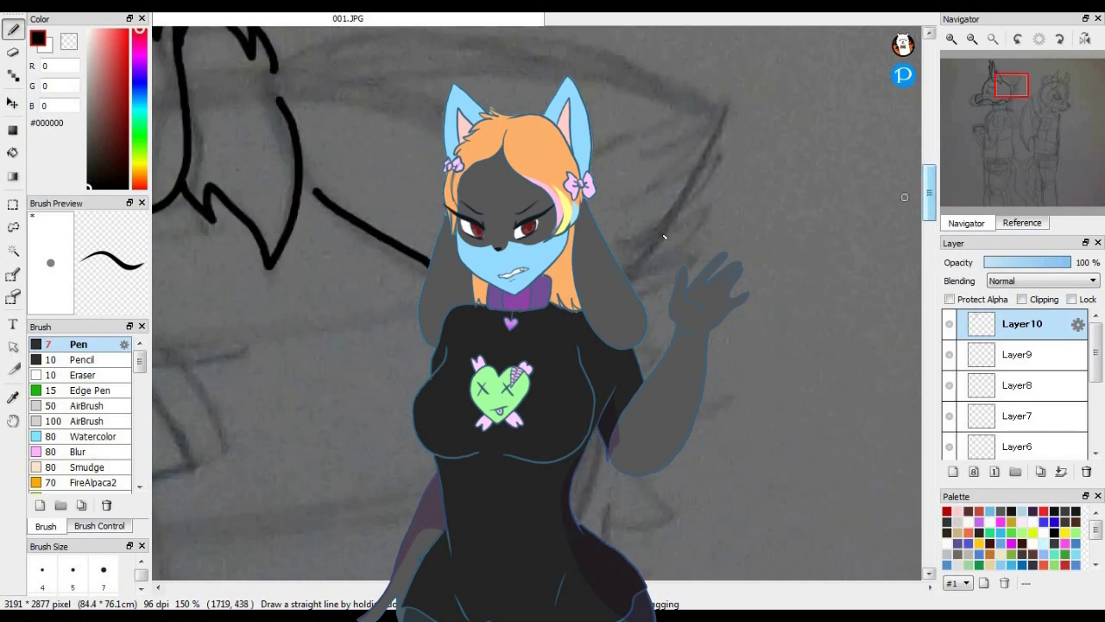
pyautogui.moveTo(302, 164); pyautogui.dragTo(320, 196)
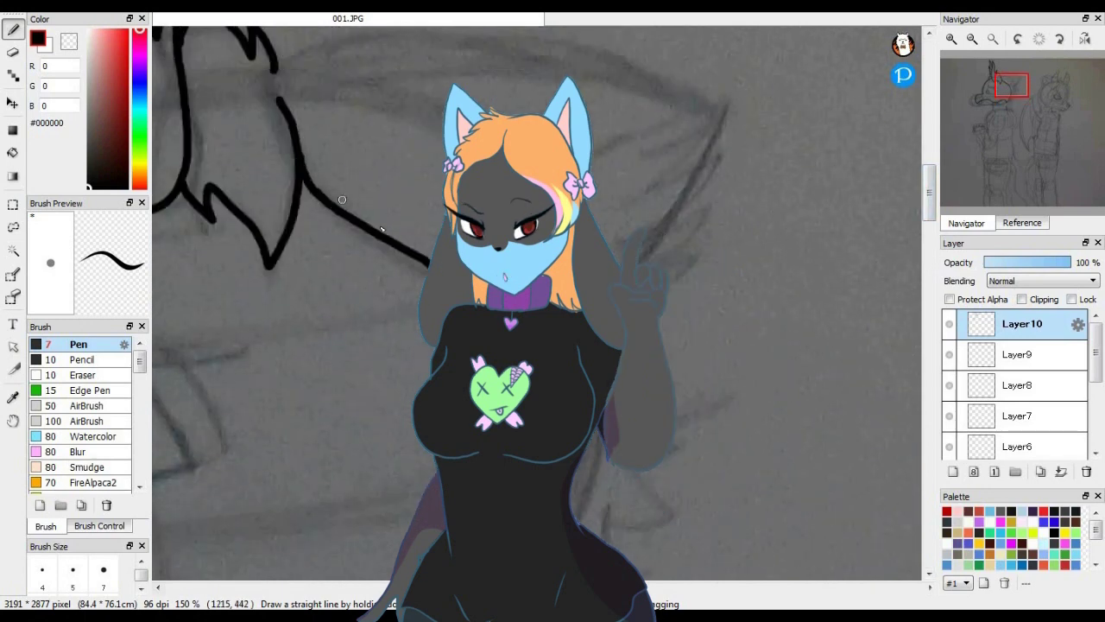
# - Ink the ear pointing backward from the head, including its inner outline and jagged fur
pyautogui.scroll(4, 930, 199)
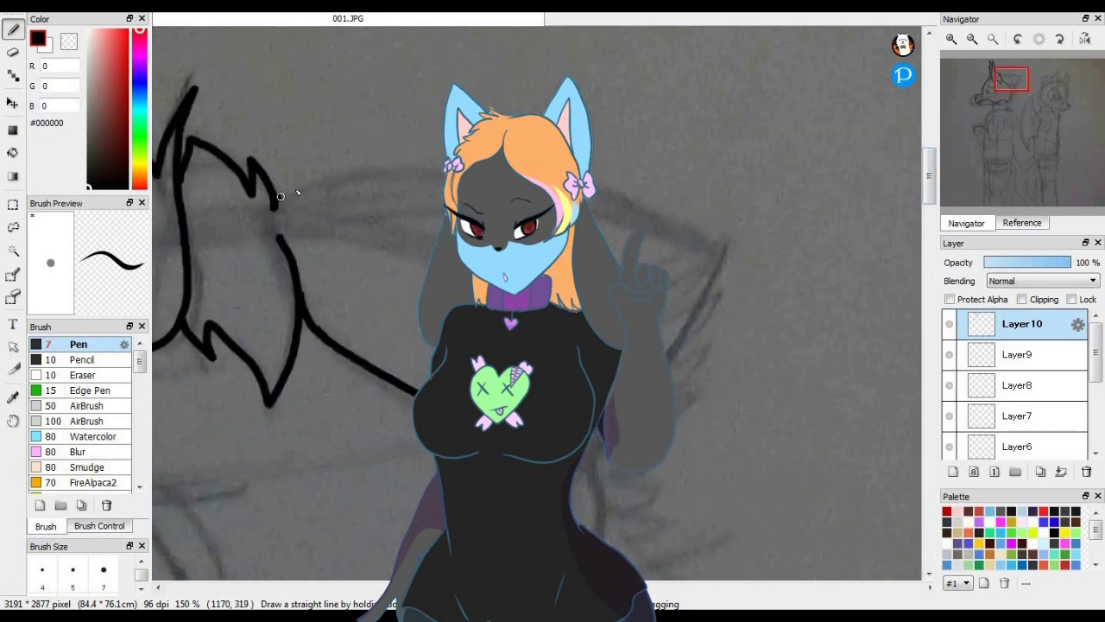
pyautogui.moveTo(280, 197); pyautogui.dragTo(592, 206)
pyautogui.moveTo(289, 235)
pyautogui.mouseDown()
pyautogui.moveTo(430, 207)
pyautogui.moveTo(644, 220)
pyautogui.moveTo(723, 239)
pyautogui.mouseUp()
pyautogui.moveTo(669, 276)
pyautogui.mouseDown()
pyautogui.moveTo(715, 279)
pyautogui.moveTo(589, 396)
pyautogui.moveTo(626, 393)
pyautogui.moveTo(539, 449)
pyautogui.moveTo(644, 263)
pyautogui.mouseUp()
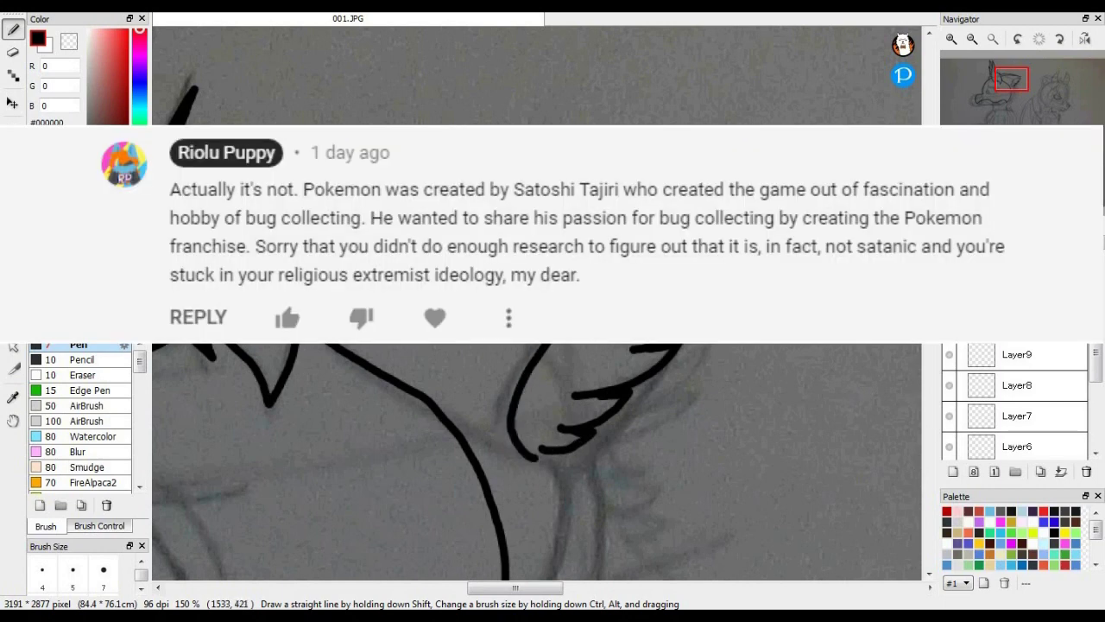
pyautogui.moveTo(662, 366)
pyautogui.mouseDown()
pyautogui.moveTo(599, 447)
pyautogui.moveTo(557, 480)
pyautogui.mouseUp()
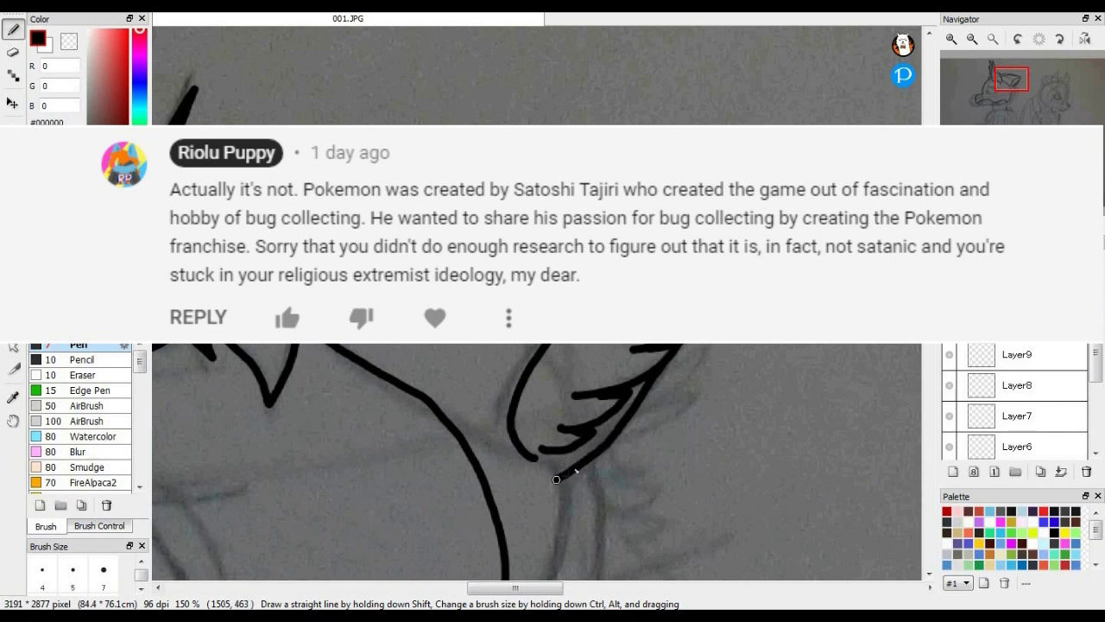
# - Ink the jagged fur behind the head, from below the ear down to the cheek
pyautogui.scroll(-3, 536, 345)
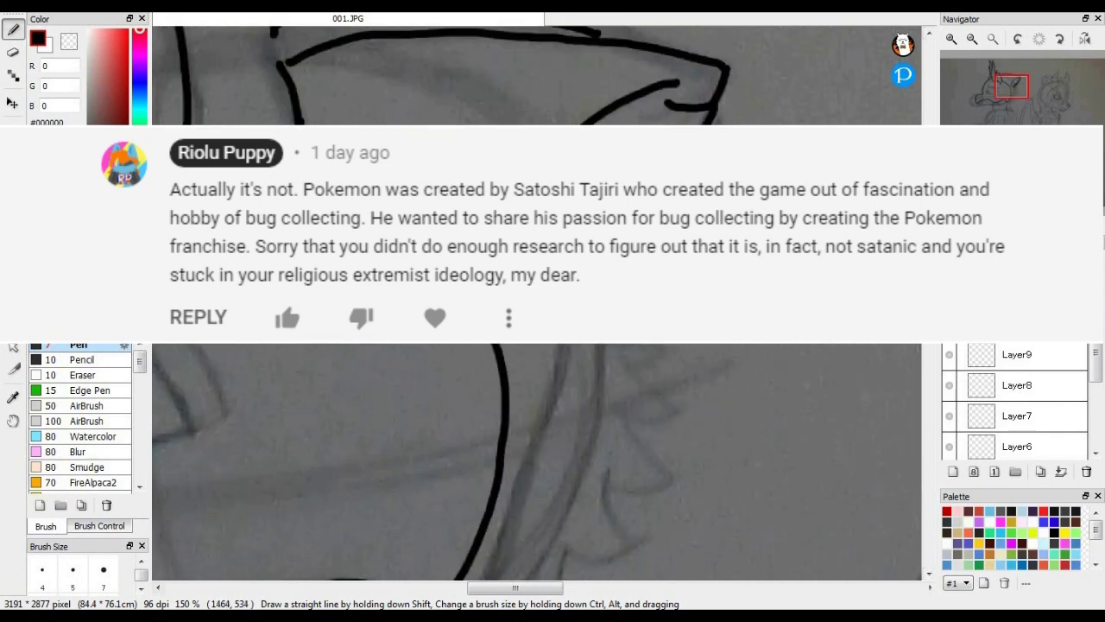
pyautogui.moveTo(623, 354)
pyautogui.mouseDown()
pyautogui.moveTo(621, 436)
pyautogui.moveTo(586, 533)
pyautogui.moveTo(573, 488)
pyautogui.mouseUp()
pyautogui.scroll(-5, 535, 346)
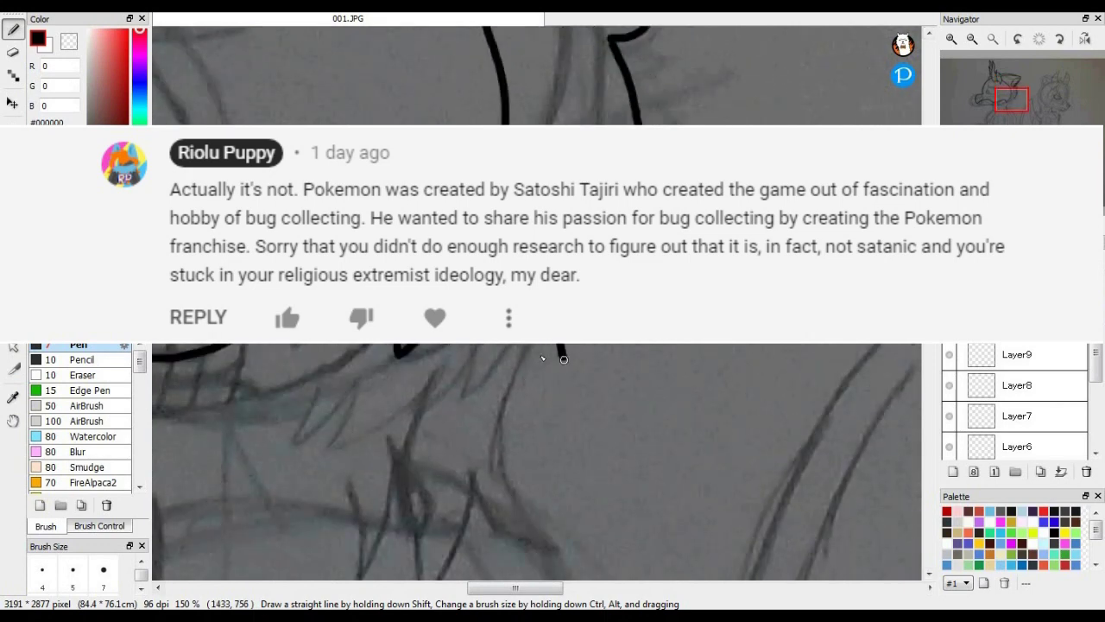
pyautogui.moveTo(564, 358)
pyautogui.mouseDown()
pyautogui.moveTo(517, 339)
pyautogui.moveTo(442, 361)
pyautogui.moveTo(398, 421)
pyautogui.moveTo(373, 377)
pyautogui.mouseUp()
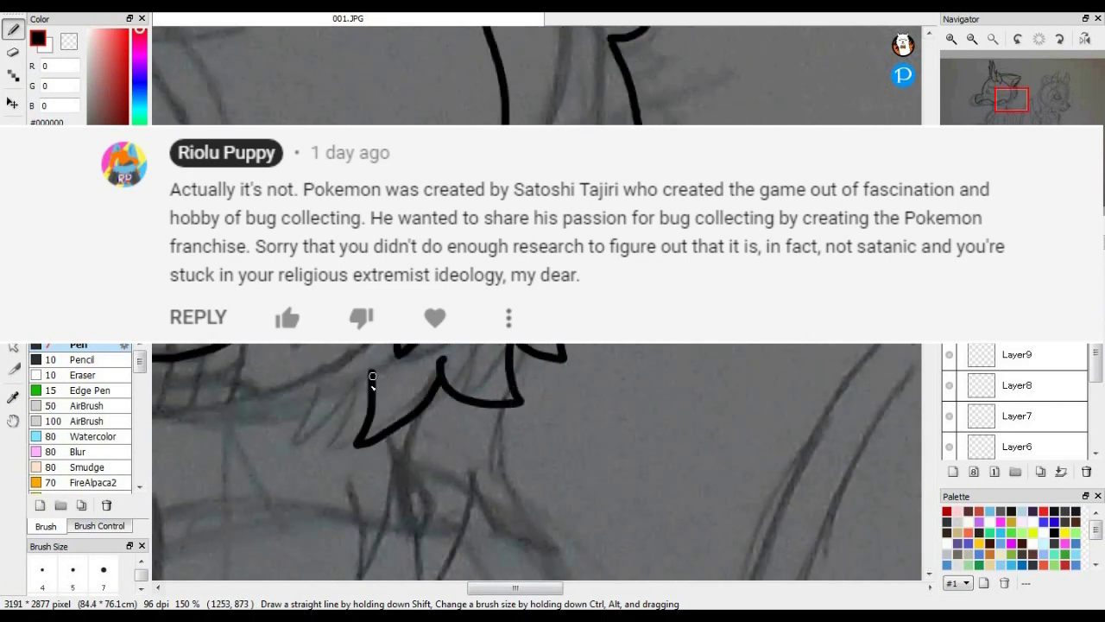
# - Ink both sides of the neck, the curved neckline and the spiky fur tuft over the front shoulder
pyautogui.moveTo(930, 226); pyautogui.dragTo(930, 251)
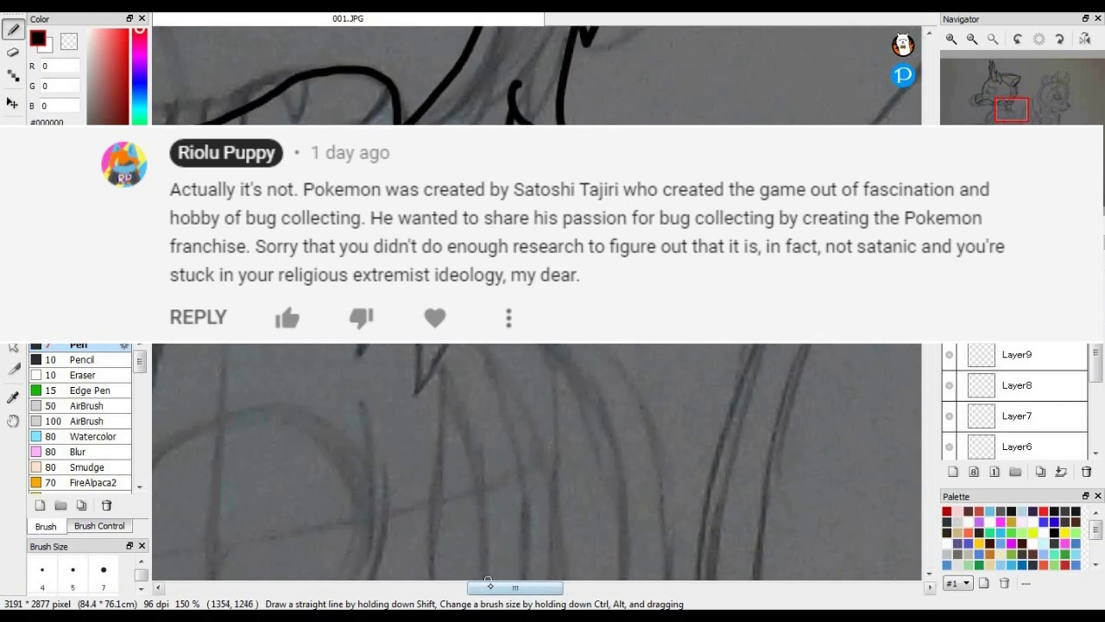
pyautogui.moveTo(516, 588); pyautogui.dragTo(486, 588)
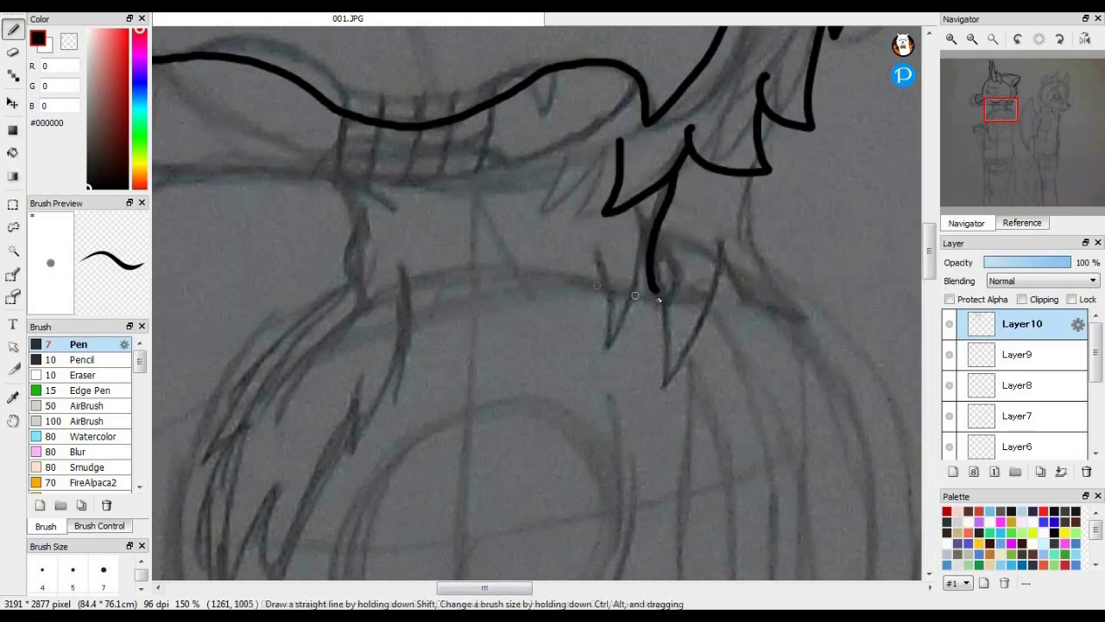
pyautogui.moveTo(660, 294)
pyautogui.mouseDown()
pyautogui.moveTo(427, 292)
pyautogui.moveTo(404, 303)
pyautogui.mouseUp()
pyautogui.moveTo(338, 183)
pyautogui.mouseDown()
pyautogui.moveTo(352, 279)
pyautogui.moveTo(250, 337)
pyautogui.moveTo(187, 472)
pyautogui.moveTo(236, 501)
pyautogui.moveTo(284, 427)
pyautogui.moveTo(308, 475)
pyautogui.moveTo(349, 356)
pyautogui.moveTo(365, 417)
pyautogui.moveTo(387, 278)
pyautogui.mouseUp()
pyautogui.moveTo(403, 344); pyautogui.dragTo(402, 258)
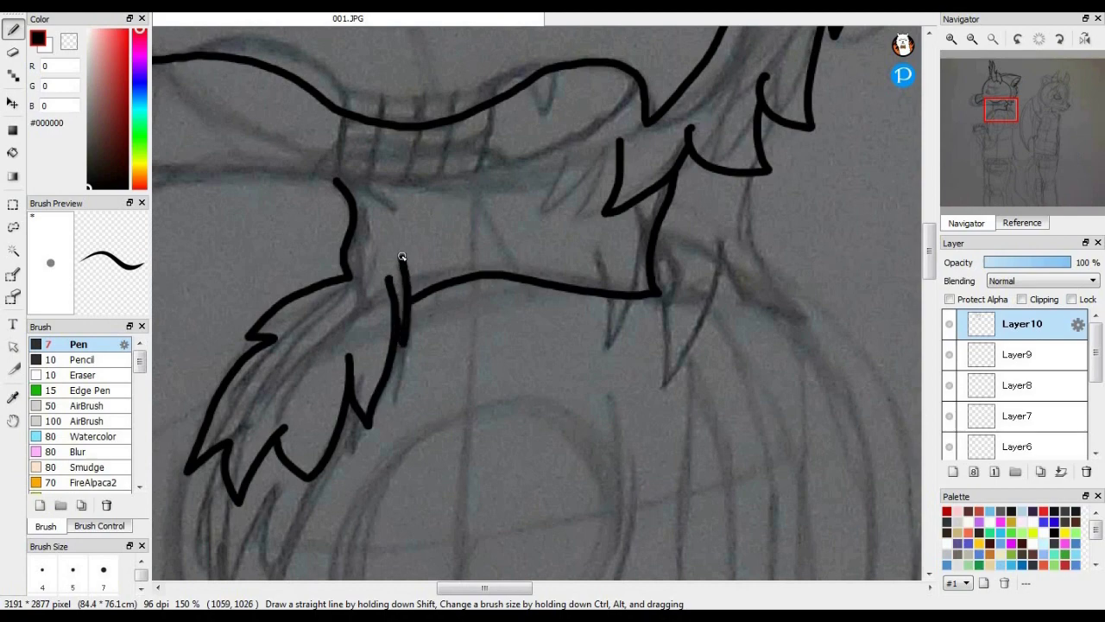
pyautogui.moveTo(495, 589); pyautogui.dragTo(462, 590)
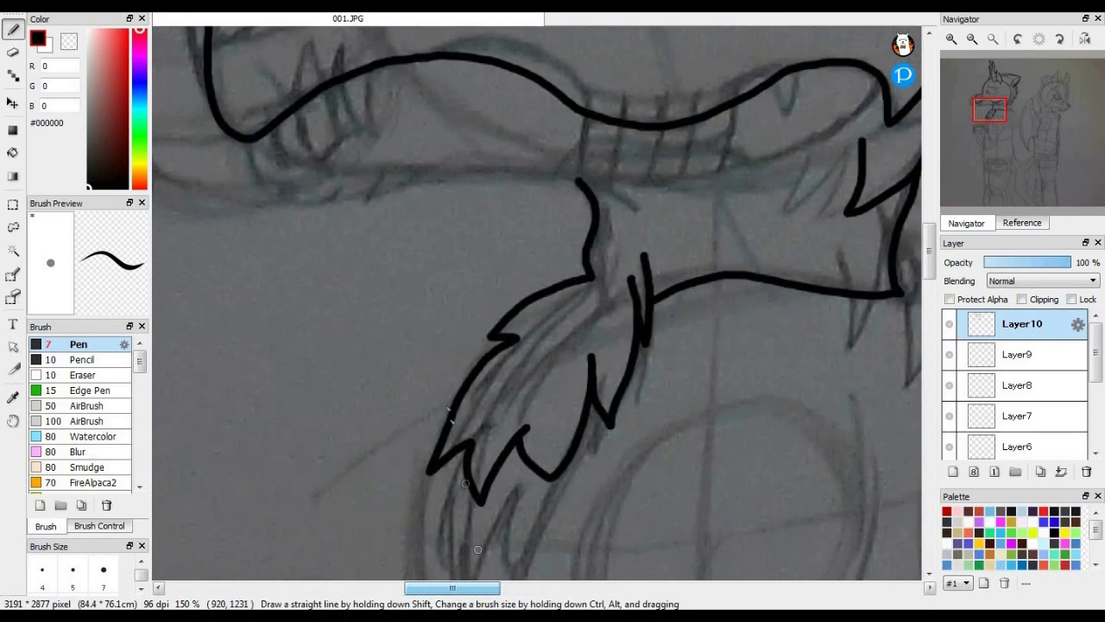
pyautogui.moveTo(258, 145); pyautogui.dragTo(310, 107)
pyautogui.moveTo(370, 69)
pyautogui.mouseDown()
pyautogui.moveTo(341, 178)
pyautogui.moveTo(430, 71)
pyautogui.mouseUp()
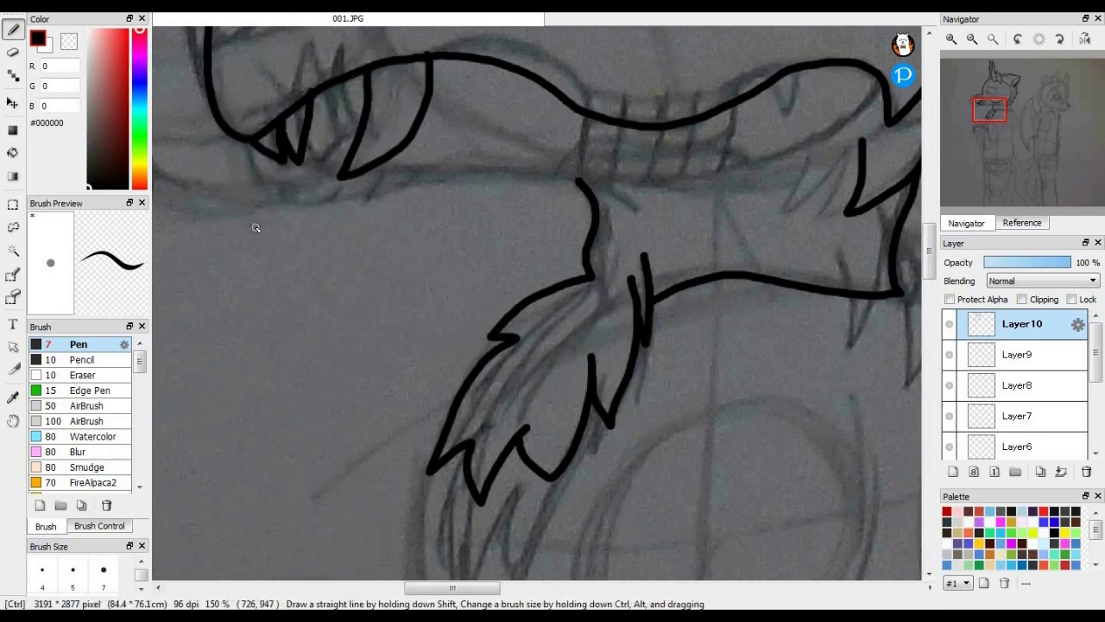
pyautogui.hotkey('ctrl', 'z')
pyautogui.hotkey('ctrl', 'z')
pyautogui.hotkey('ctrl', 'z')
pyautogui.hotkey('ctrl', 'z')
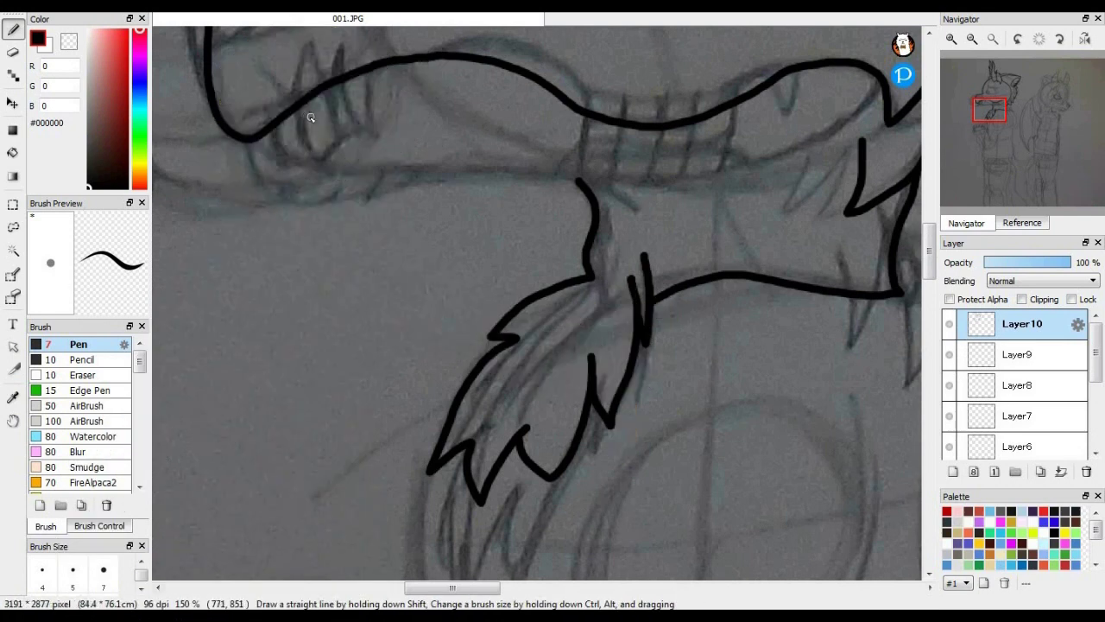
# - Ink the lower jaw line and two fangs on the upper mouth line, a large front one and a small rear one
pyautogui.moveTo(300, 108)
pyautogui.mouseDown()
pyautogui.moveTo(308, 185)
pyautogui.moveTo(354, 91)
pyautogui.mouseUp()
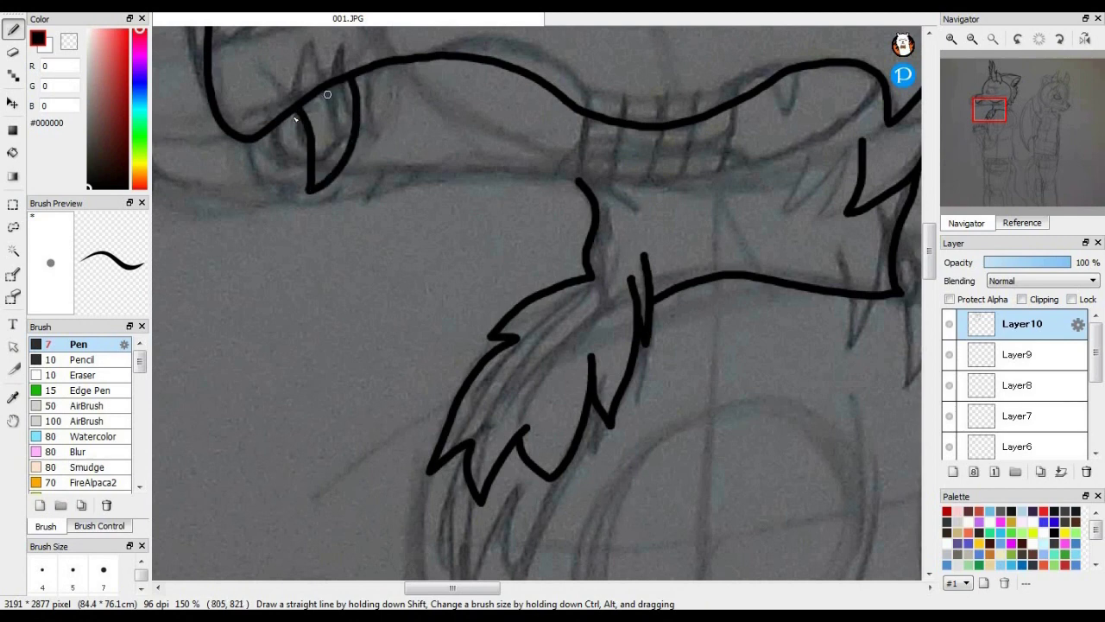
pyautogui.moveTo(251, 138)
pyautogui.mouseDown()
pyautogui.moveTo(268, 177)
pyautogui.moveTo(314, 195)
pyautogui.moveTo(451, 171)
pyautogui.moveTo(623, 175)
pyautogui.mouseUp()
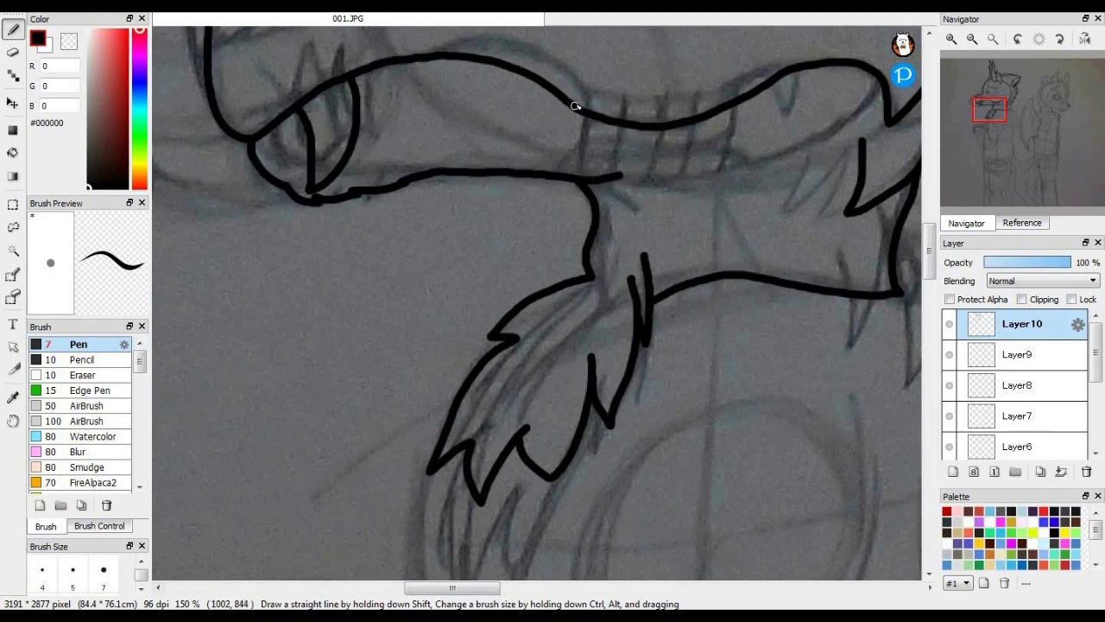
pyautogui.moveTo(576, 101); pyautogui.dragTo(737, 101)
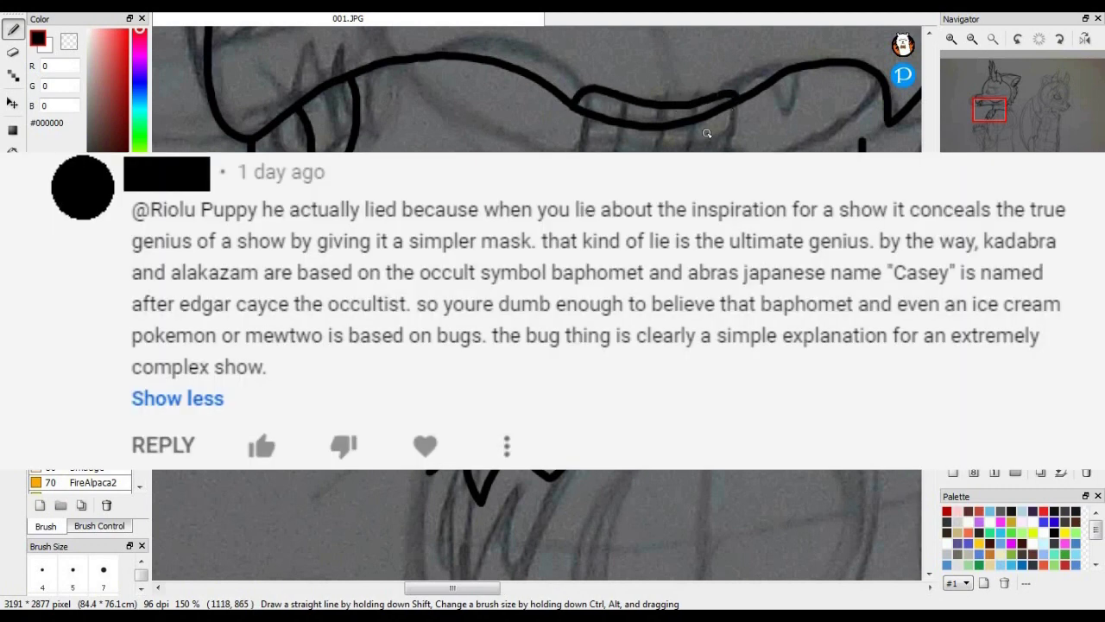
pyautogui.hotkey('ctrl', 'z')
pyautogui.moveTo(771, 82)
pyautogui.mouseDown()
pyautogui.moveTo(779, 106)
pyautogui.moveTo(807, 76)
pyautogui.mouseUp()
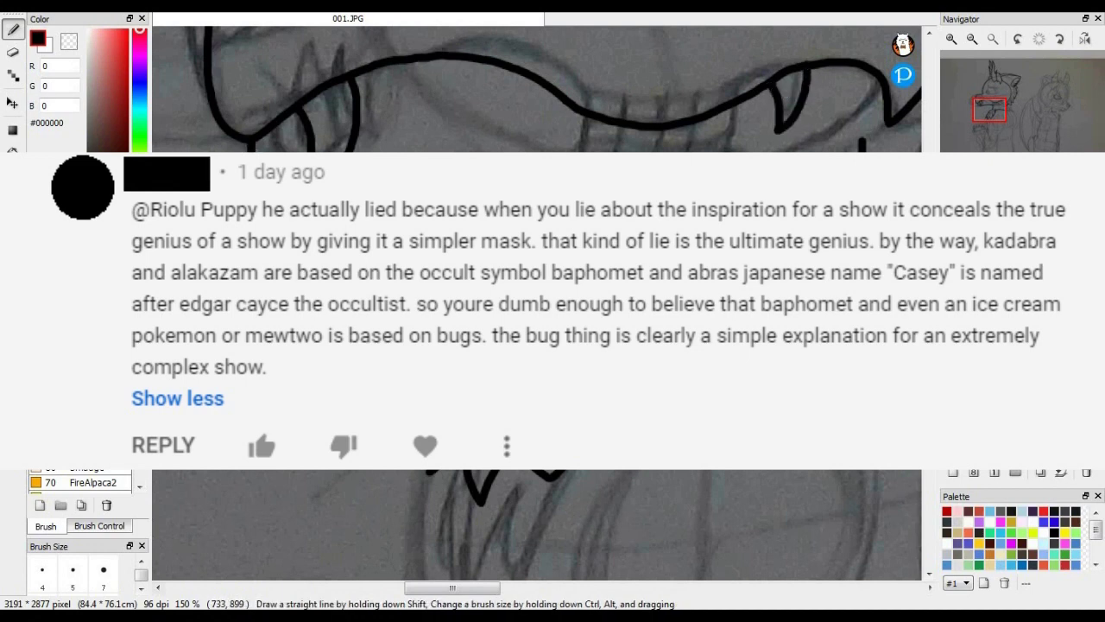
# - Redraw the small rear fang on the upper mouth line and ink the front corner of the eye with its lower line
pyautogui.hotkey('ctrl', 'z')
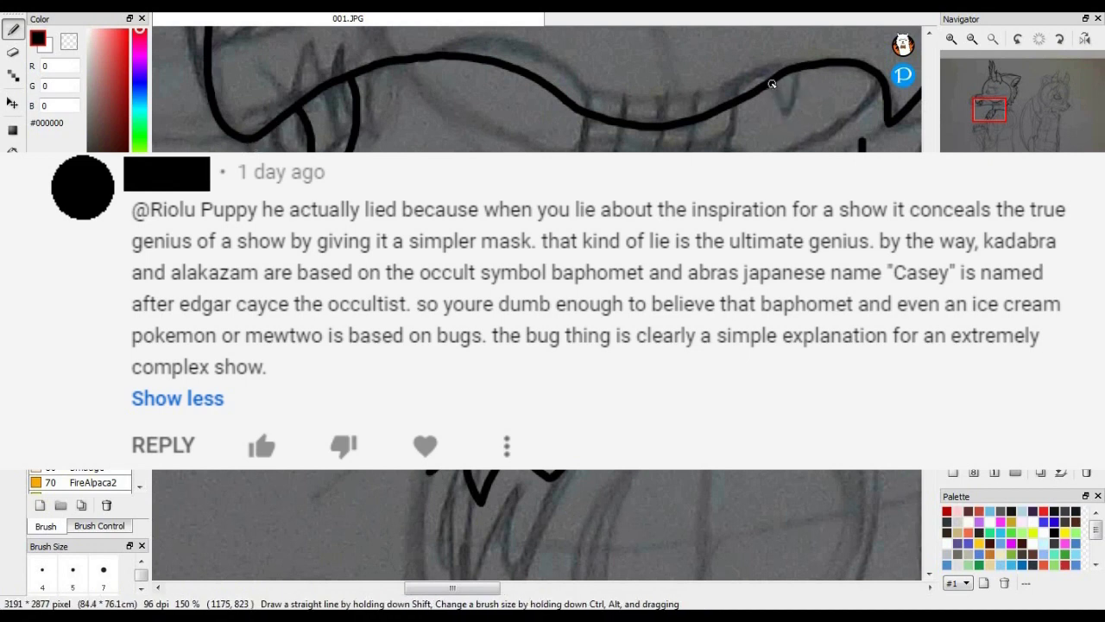
pyautogui.moveTo(772, 84)
pyautogui.mouseDown()
pyautogui.moveTo(786, 128)
pyautogui.moveTo(801, 66)
pyautogui.mouseUp()
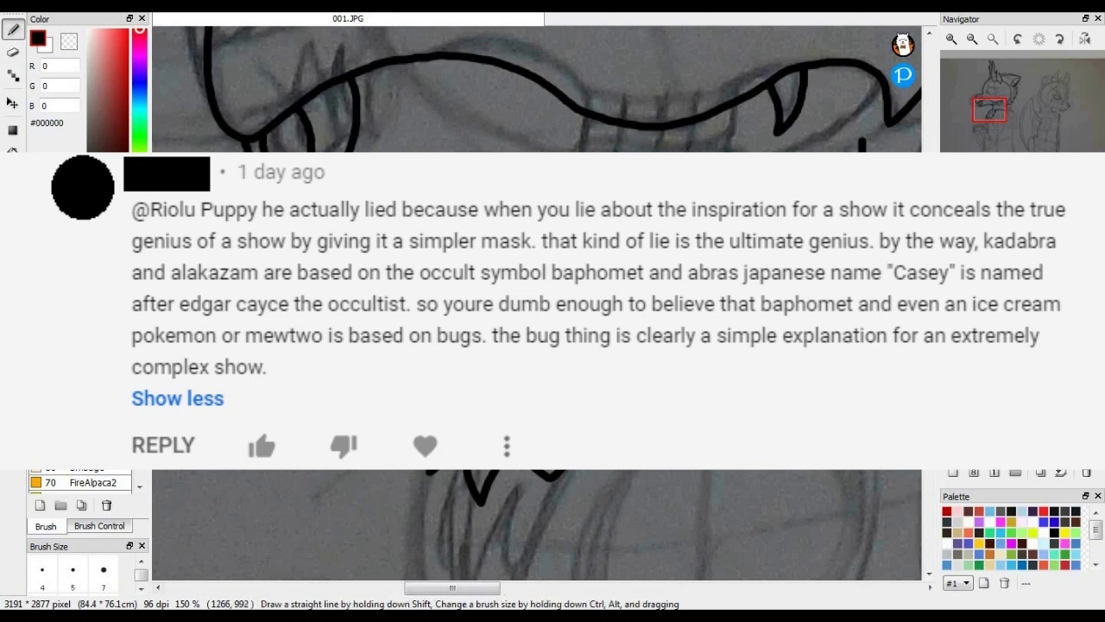
pyautogui.scroll(5, 537, 303)
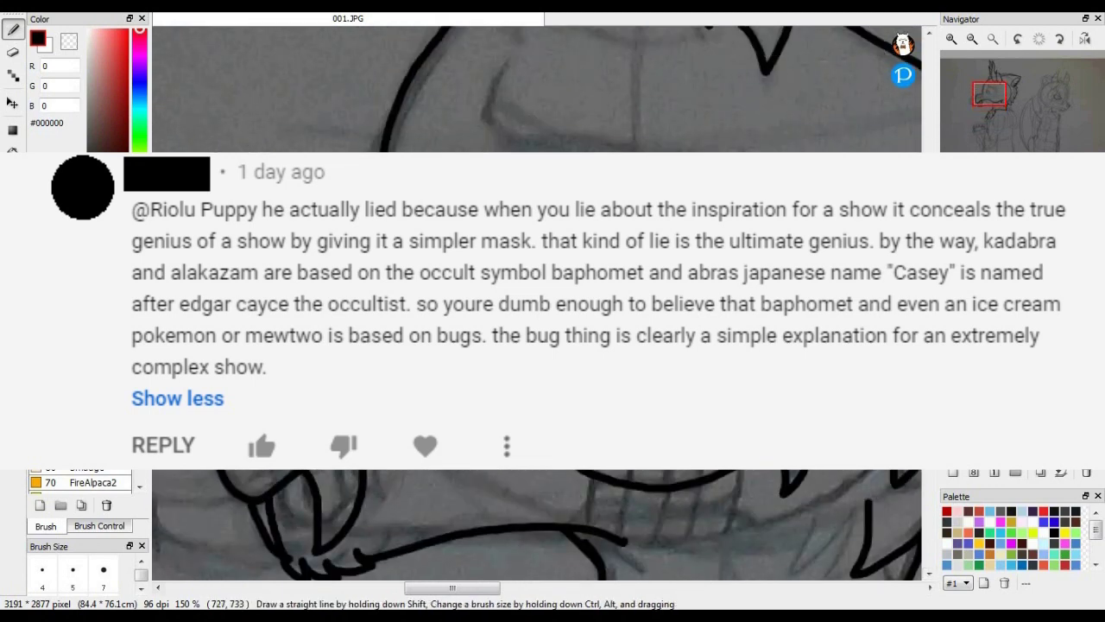
pyautogui.moveTo(499, 76); pyautogui.dragTo(553, 152)
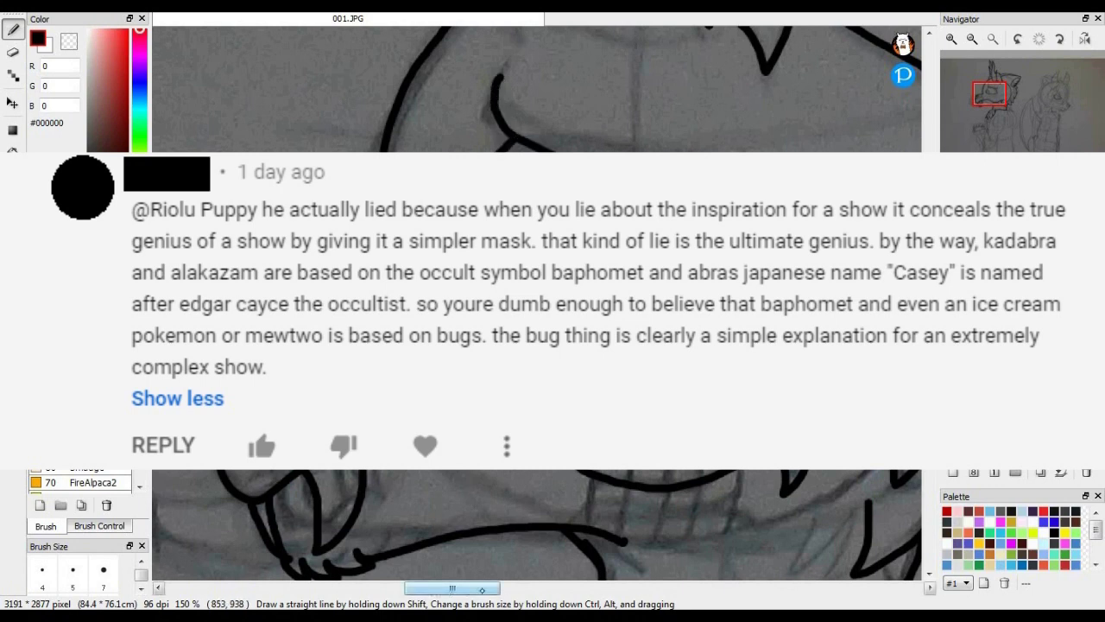
pyautogui.moveTo(415, 588); pyautogui.dragTo(486, 588)
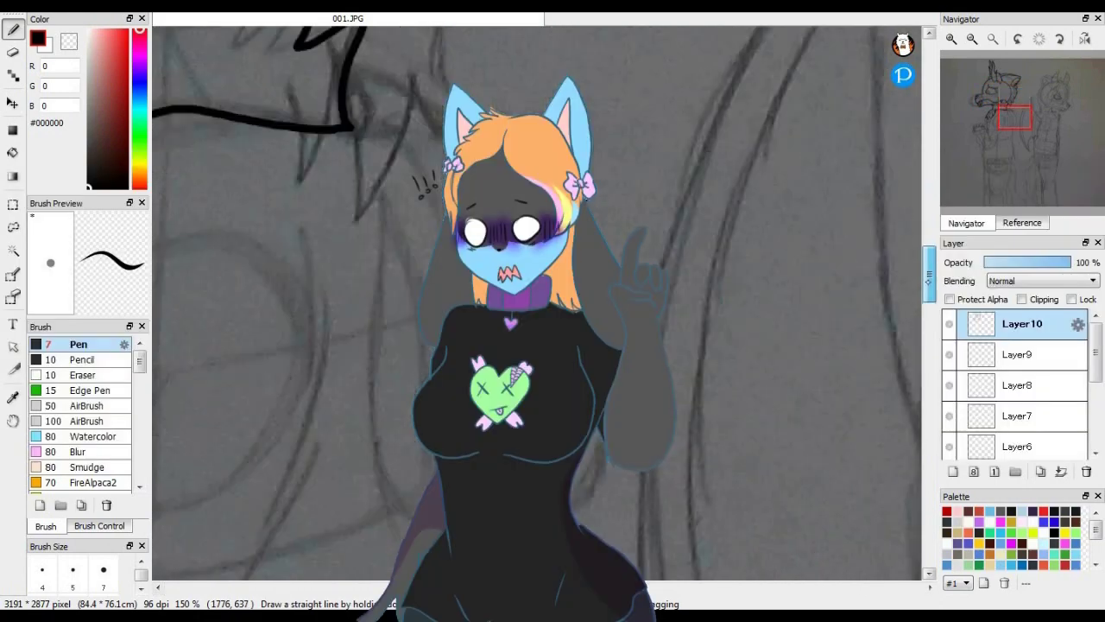
pyautogui.moveTo(929, 280); pyautogui.dragTo(929, 285)
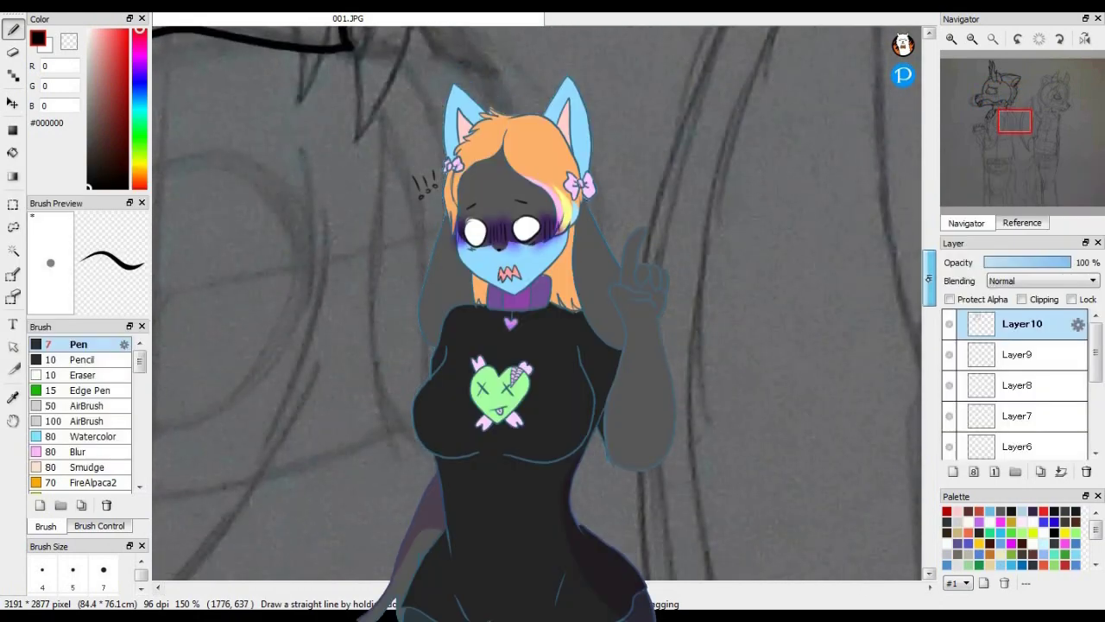
pyautogui.moveTo(351, 42)
pyautogui.mouseDown()
pyautogui.moveTo(341, 260)
pyautogui.moveTo(423, 492)
pyautogui.mouseUp()
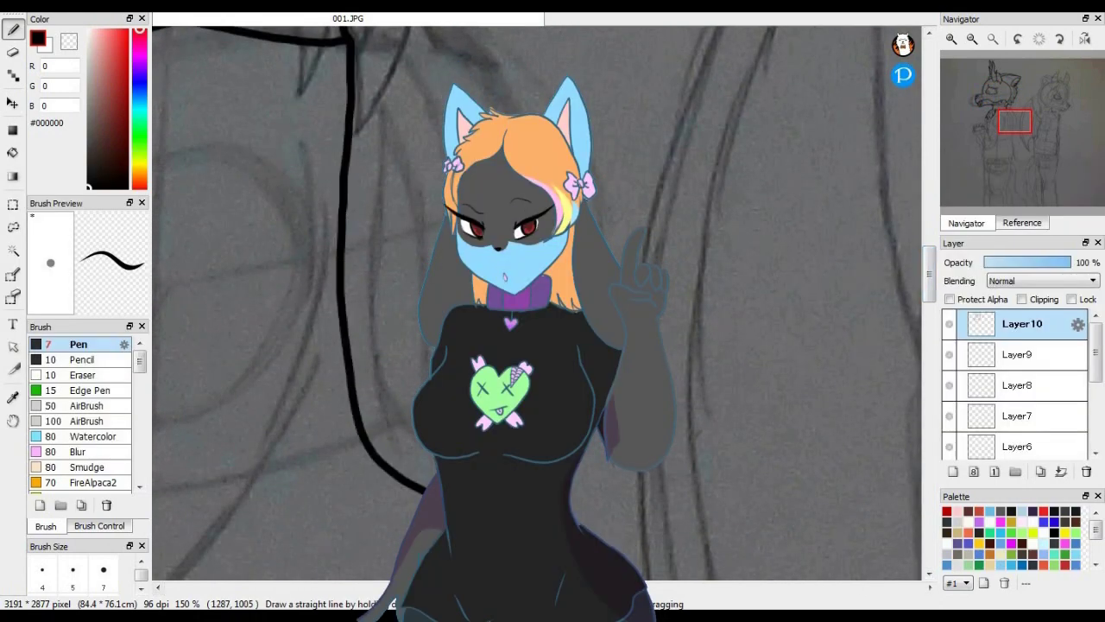
pyautogui.moveTo(511, 112); pyautogui.dragTo(451, 24)
pyautogui.moveTo(396, 61); pyautogui.dragTo(414, 402)
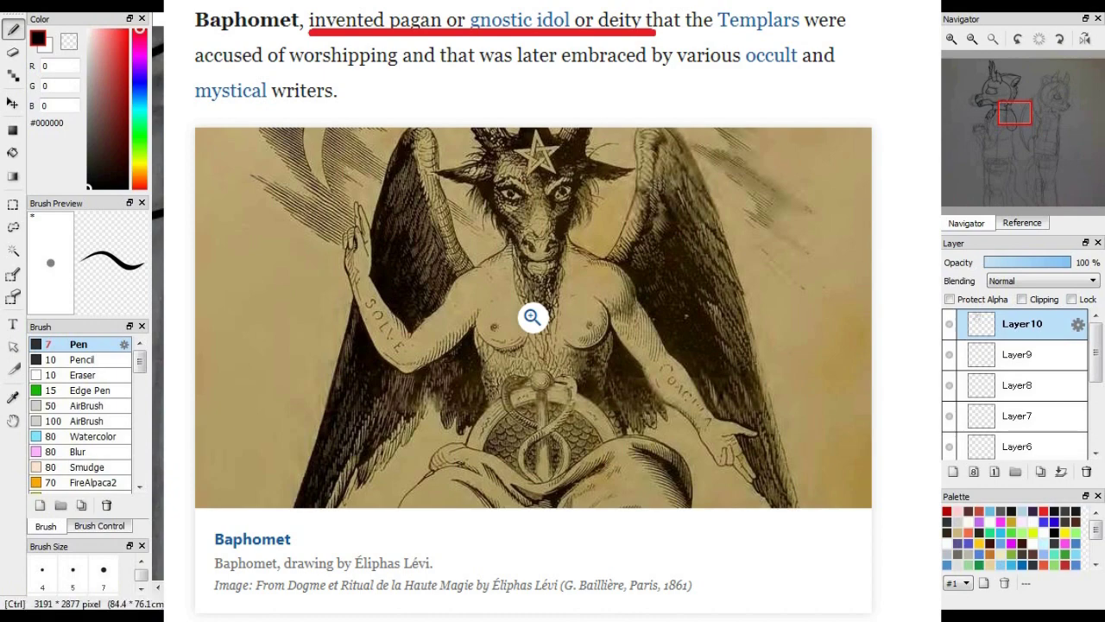
# - Ink the long rounded shape hanging down behind the neck and shoulder, with a narrow teardrop outline inside it
pyautogui.moveTo(346, 177)
pyautogui.mouseDown()
pyautogui.moveTo(396, 215)
pyautogui.moveTo(498, 514)
pyautogui.moveTo(503, 578)
pyautogui.mouseUp()
pyautogui.scroll(-3, 505, 371)
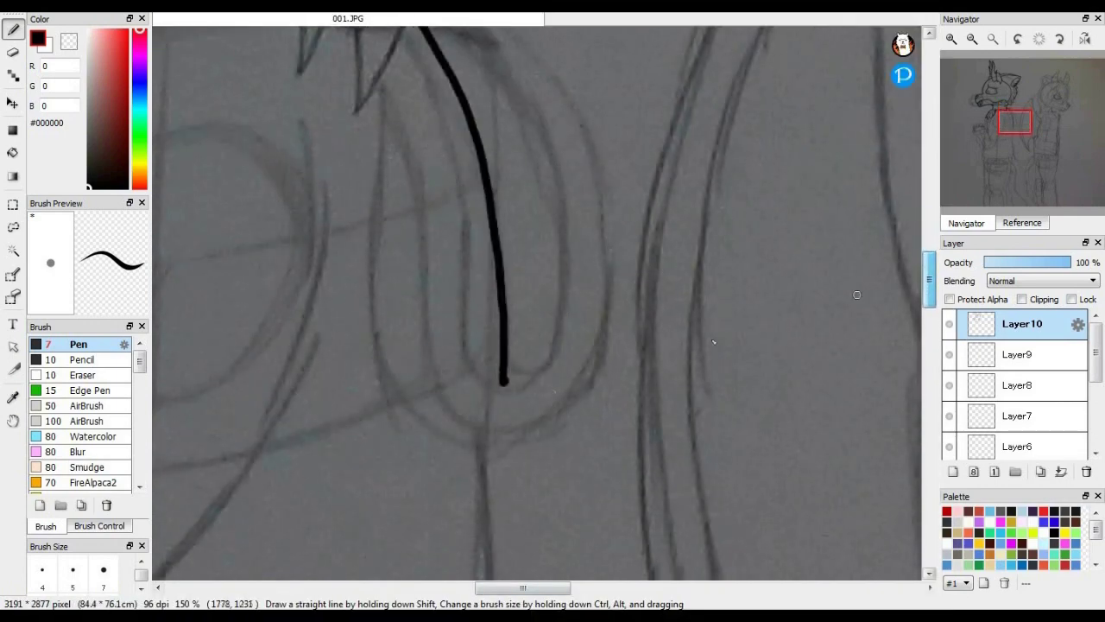
pyautogui.moveTo(505, 371)
pyautogui.mouseDown()
pyautogui.moveTo(432, 456)
pyautogui.moveTo(345, 205)
pyautogui.moveTo(342, 28)
pyautogui.mouseUp()
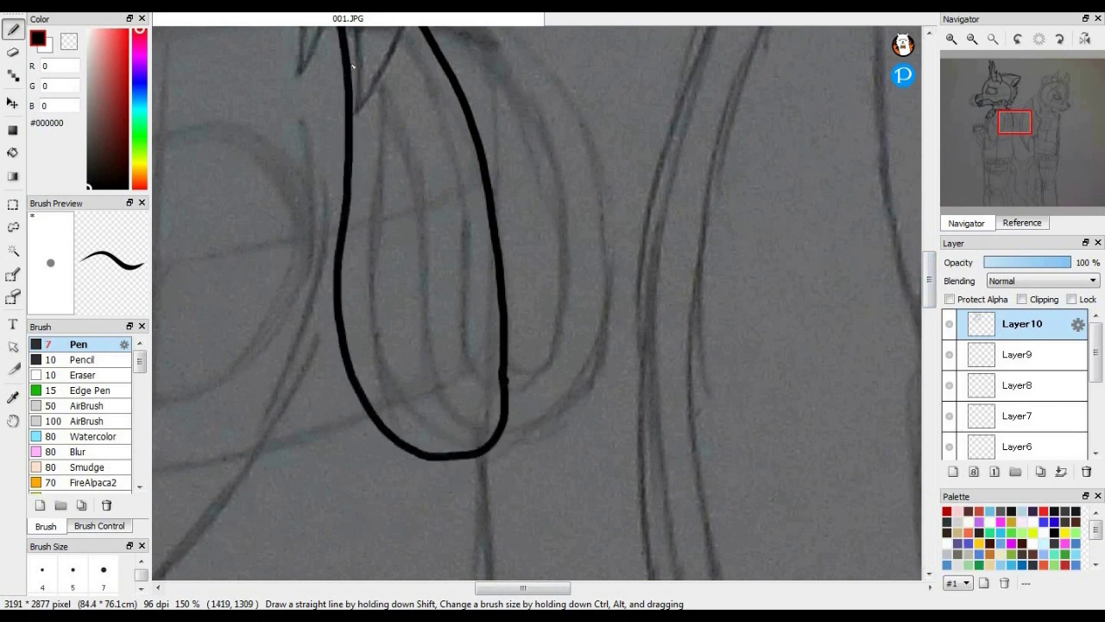
pyautogui.moveTo(418, 118)
pyautogui.mouseDown()
pyautogui.moveTo(405, 391)
pyautogui.moveTo(455, 257)
pyautogui.moveTo(417, 118)
pyautogui.mouseUp()
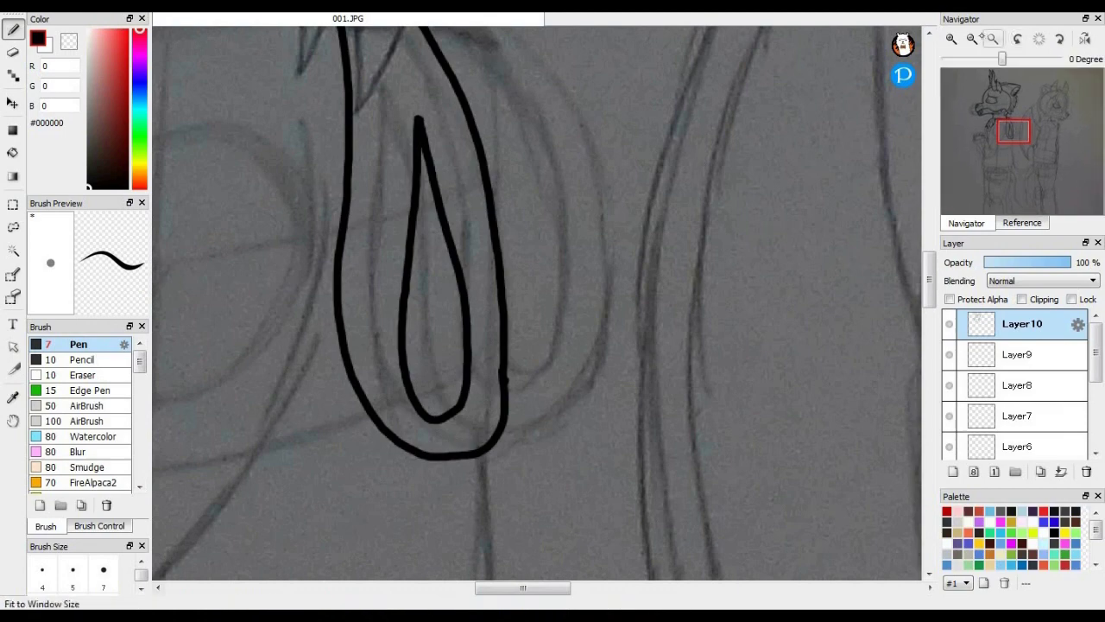
# - Ink the inner edge of the bent front forearm, curving down from the wrist cuff toward the elbow
pyautogui.click(971, 39)
pyautogui.moveTo(1009, 121)
pyautogui.mouseDown()
pyautogui.moveTo(976, 178)
pyautogui.moveTo(993, 136)
pyautogui.mouseUp()
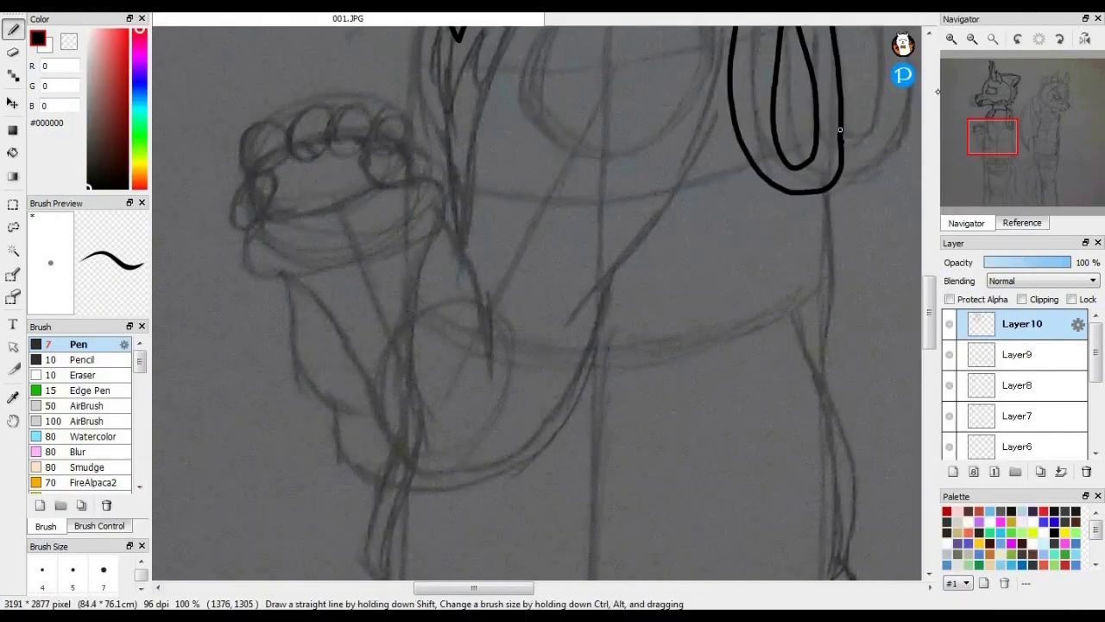
pyautogui.click(971, 39)
pyautogui.moveTo(392, 183)
pyautogui.mouseDown()
pyautogui.moveTo(421, 215)
pyautogui.moveTo(459, 415)
pyautogui.mouseUp()
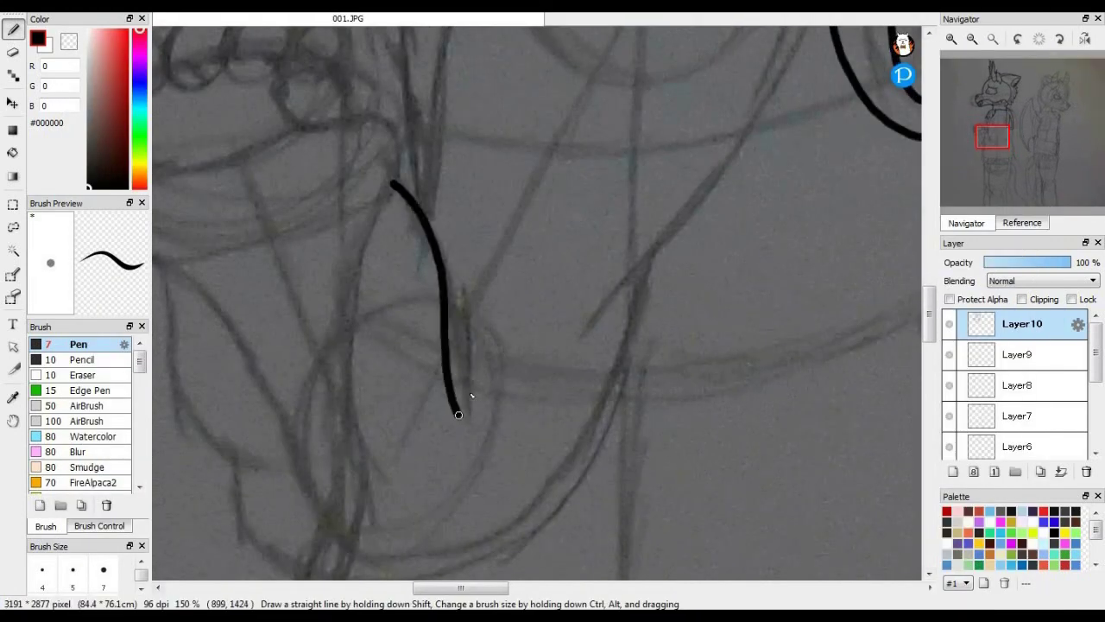
pyautogui.moveTo(462, 588); pyautogui.dragTo(419, 588)
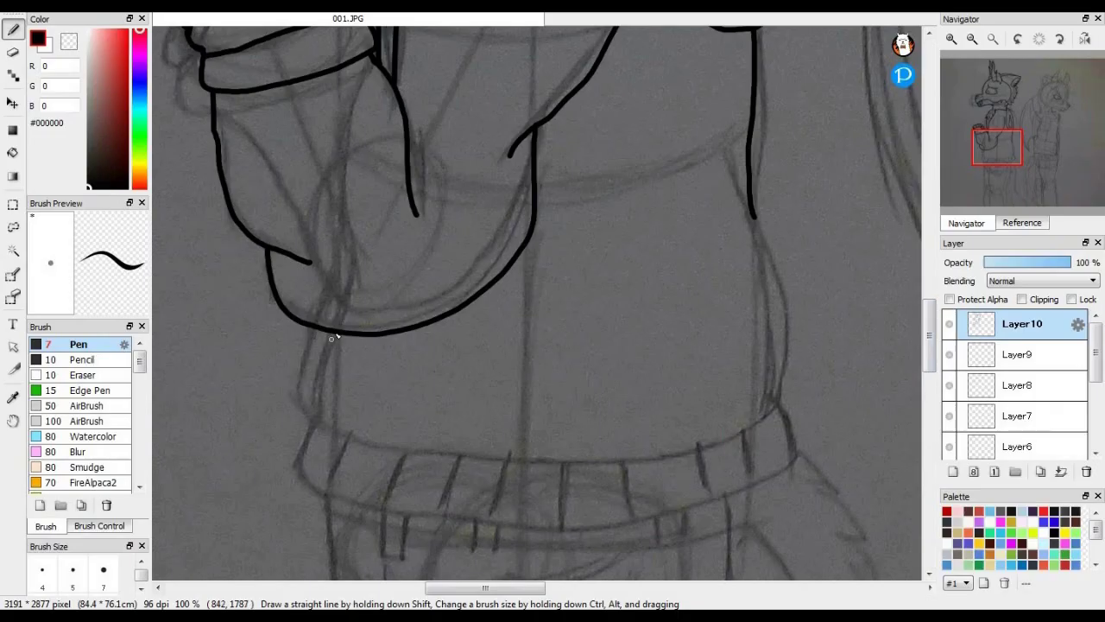
pyautogui.moveTo(334, 335)
pyautogui.mouseDown()
pyautogui.moveTo(314, 393)
pyautogui.moveTo(363, 440)
pyautogui.moveTo(541, 468)
pyautogui.moveTo(731, 433)
pyautogui.moveTo(777, 377)
pyautogui.moveTo(745, 204)
pyautogui.mouseUp()
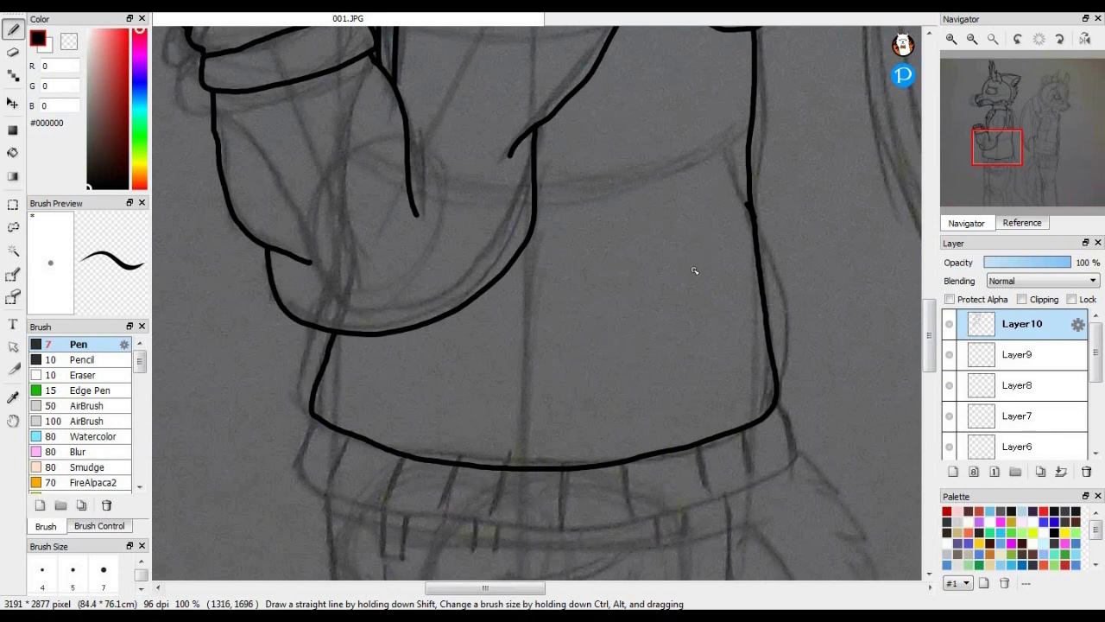
pyautogui.hotkey('ctrl', 'z')
pyautogui.hotkey('ctrl', 'z')
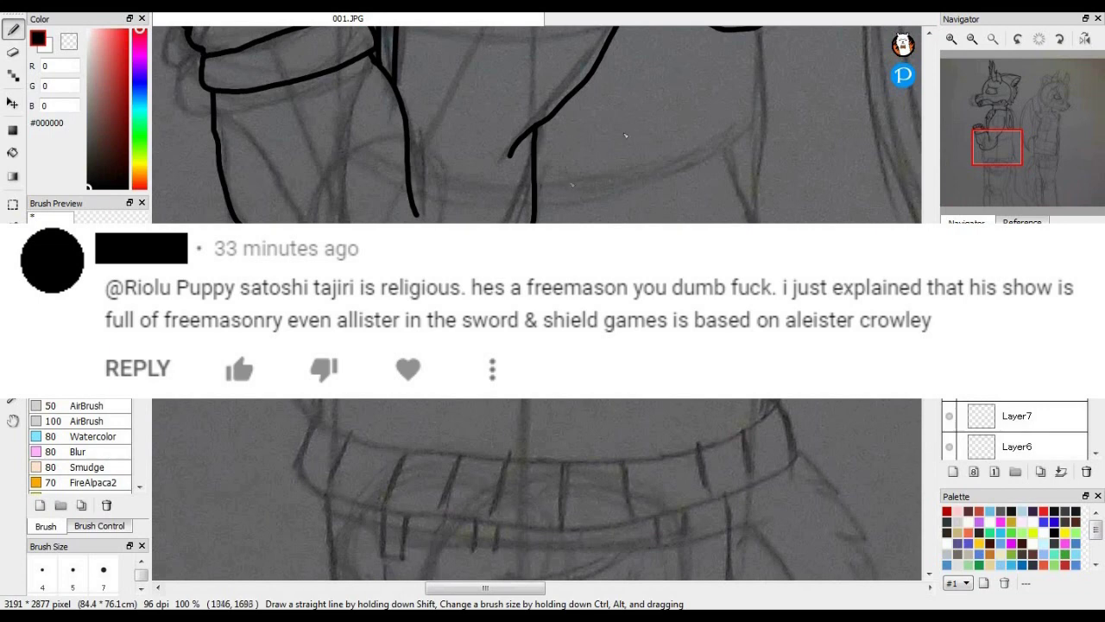
# - Ink both sides of the lower torso and the upper and lower edges of the curved hem band around the waist
pyautogui.scroll(1, 535, 302)
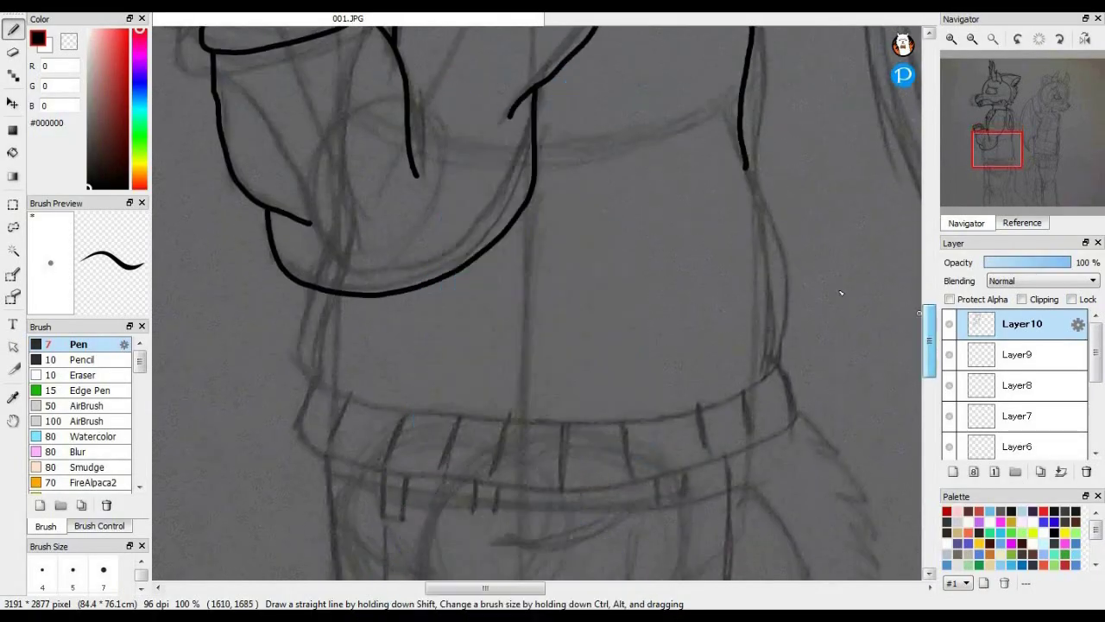
pyautogui.moveTo(337, 292); pyautogui.dragTo(325, 325)
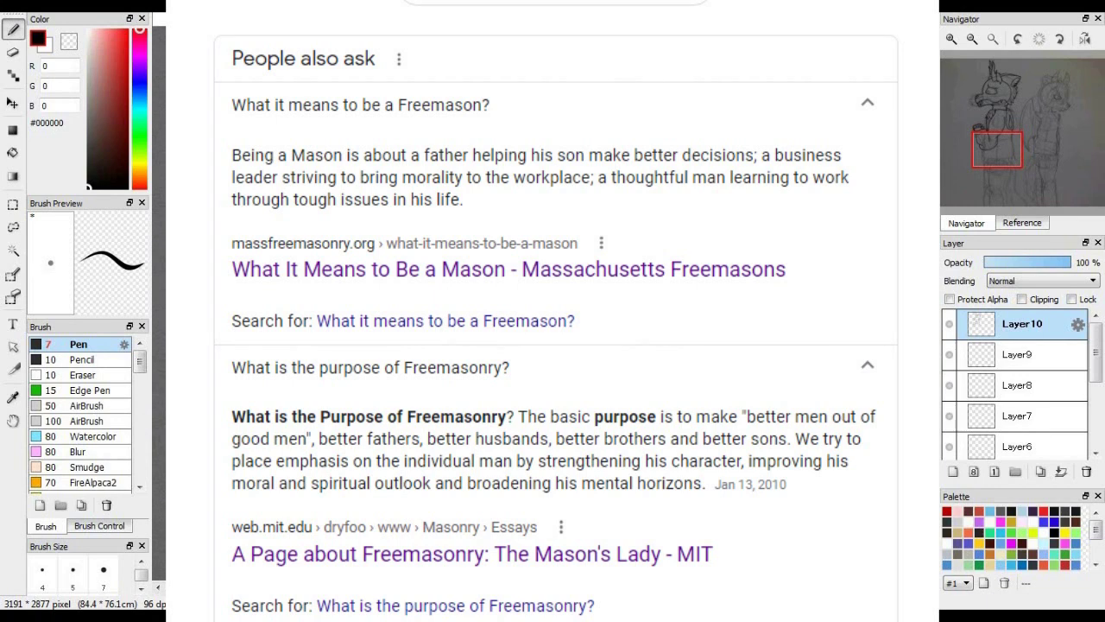
pyautogui.moveTo(998, 157)
pyautogui.mouseDown()
pyautogui.moveTo(993, 188)
pyautogui.moveTo(997, 173)
pyautogui.mouseUp()
pyautogui.click(973, 39)
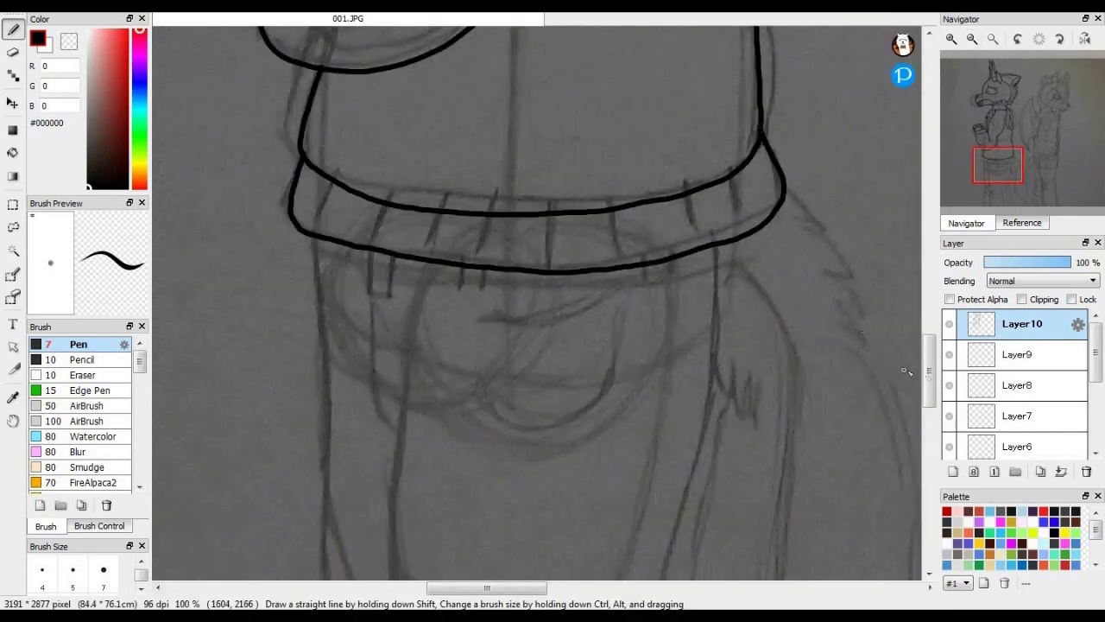
# - Ink the trouser legs from the hem to the knees, including a belt loop and the short crease lines at the front hip
pyautogui.moveTo(929, 372); pyautogui.dragTo(929, 394)
pyautogui.moveTo(722, 86)
pyautogui.mouseDown()
pyautogui.moveTo(715, 257)
pyautogui.moveTo(637, 555)
pyautogui.mouseUp()
pyautogui.moveTo(410, 186)
pyautogui.mouseDown()
pyautogui.moveTo(400, 456)
pyautogui.moveTo(427, 527)
pyautogui.mouseUp()
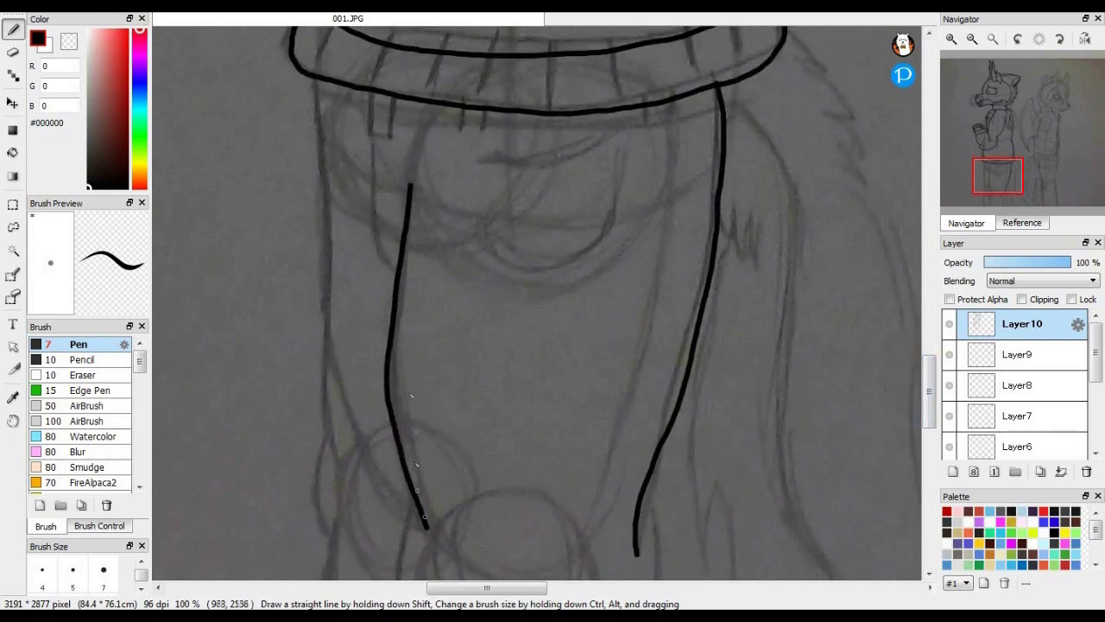
pyautogui.moveTo(399, 271)
pyautogui.mouseDown()
pyautogui.moveTo(372, 231)
pyautogui.moveTo(363, 160)
pyautogui.mouseUp()
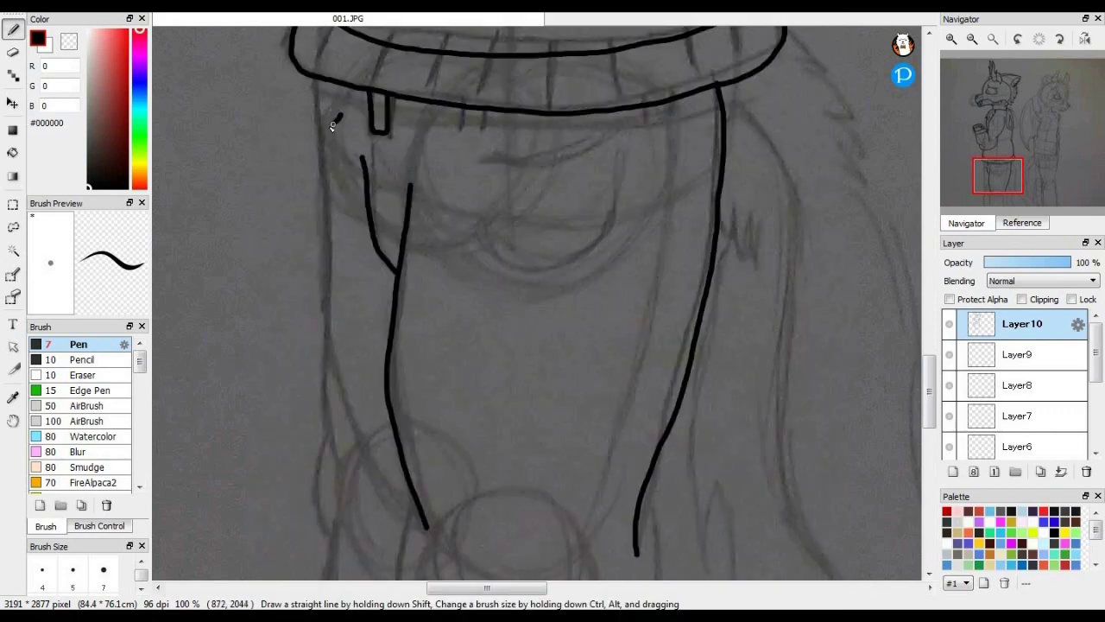
pyautogui.moveTo(332, 126); pyautogui.dragTo(335, 189)
pyautogui.moveTo(314, 76); pyautogui.dragTo(318, 288)
pyautogui.moveTo(321, 331); pyautogui.dragTo(342, 479)
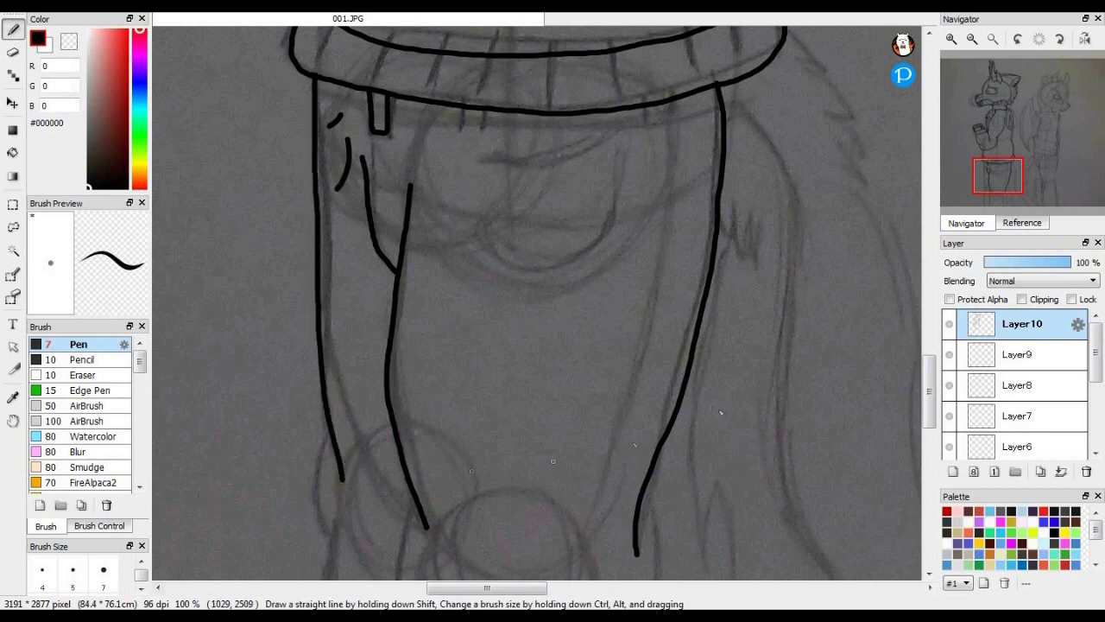
# - Ink the lower legs below the knees, plus the remaining belt loop lines and two curved lines on the hip
pyautogui.moveTo(928, 410); pyautogui.dragTo(929, 448)
pyautogui.moveTo(425, 210)
pyautogui.mouseDown()
pyautogui.moveTo(407, 308)
pyautogui.moveTo(421, 471)
pyautogui.mouseUp()
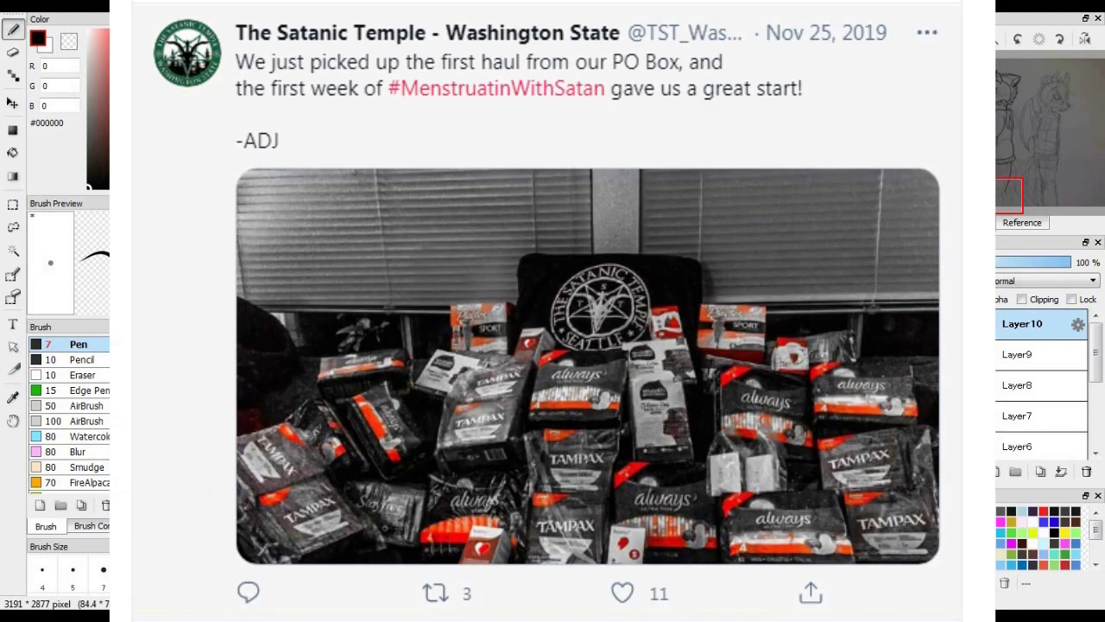
pyautogui.moveTo(317, 335); pyautogui.dragTo(340, 476)
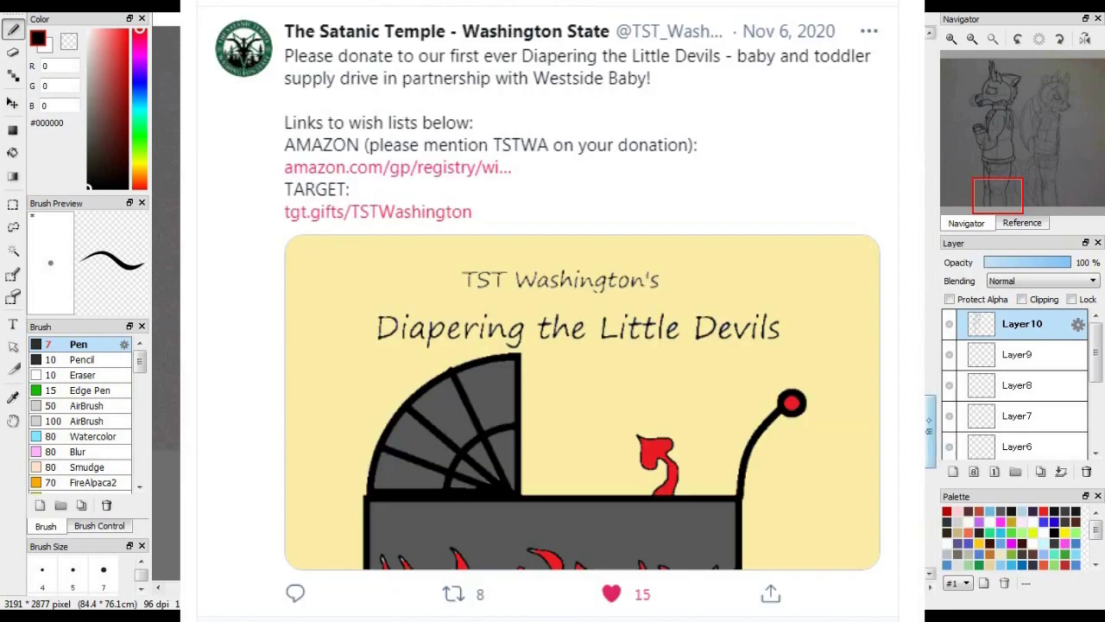
pyautogui.moveTo(930, 421); pyautogui.dragTo(929, 374)
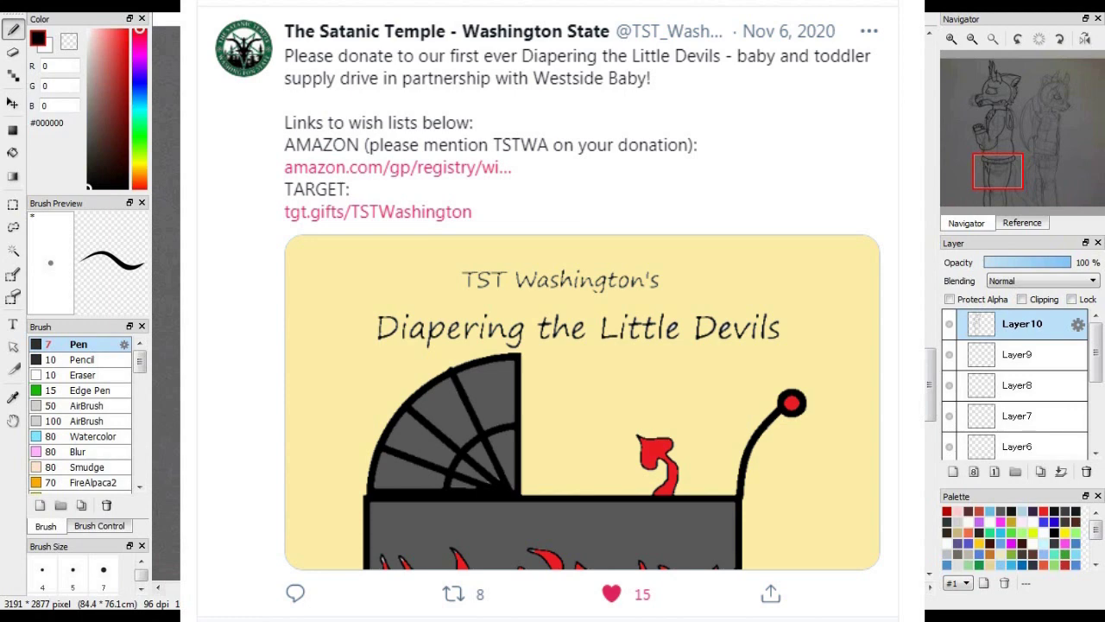
pyautogui.moveTo(481, 309); pyautogui.dragTo(633, 272)
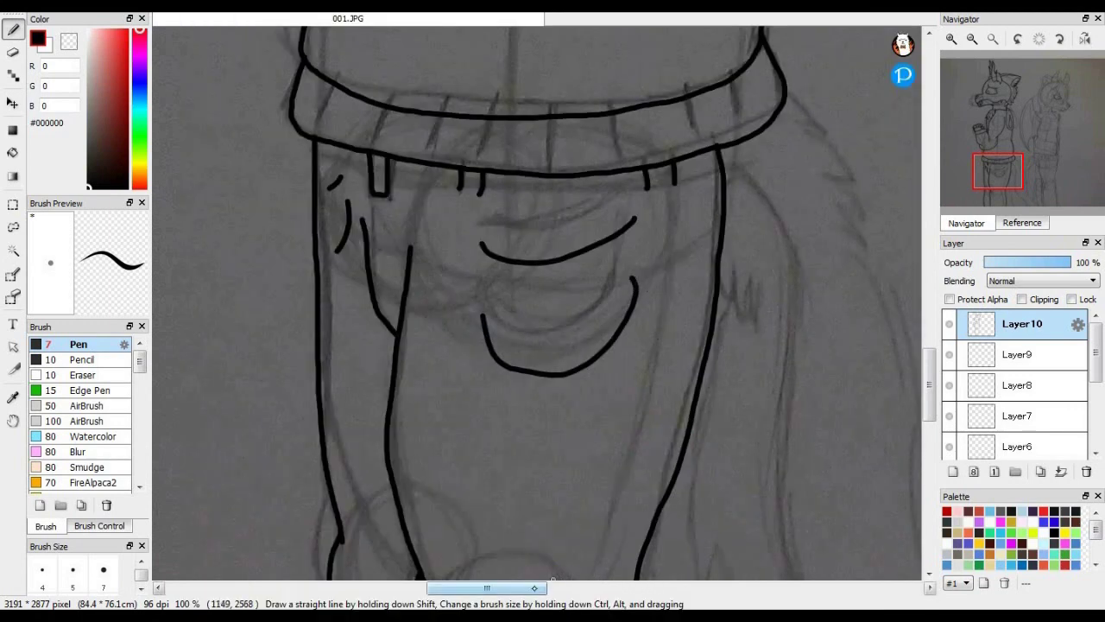
# - Ink the small jagged fur tuft behind the thigh and the spiky upper edge of the tail starting at the hem
pyautogui.moveTo(537, 591)
pyautogui.mouseDown()
pyautogui.moveTo(564, 594)
pyautogui.moveTo(554, 592)
pyautogui.mouseUp()
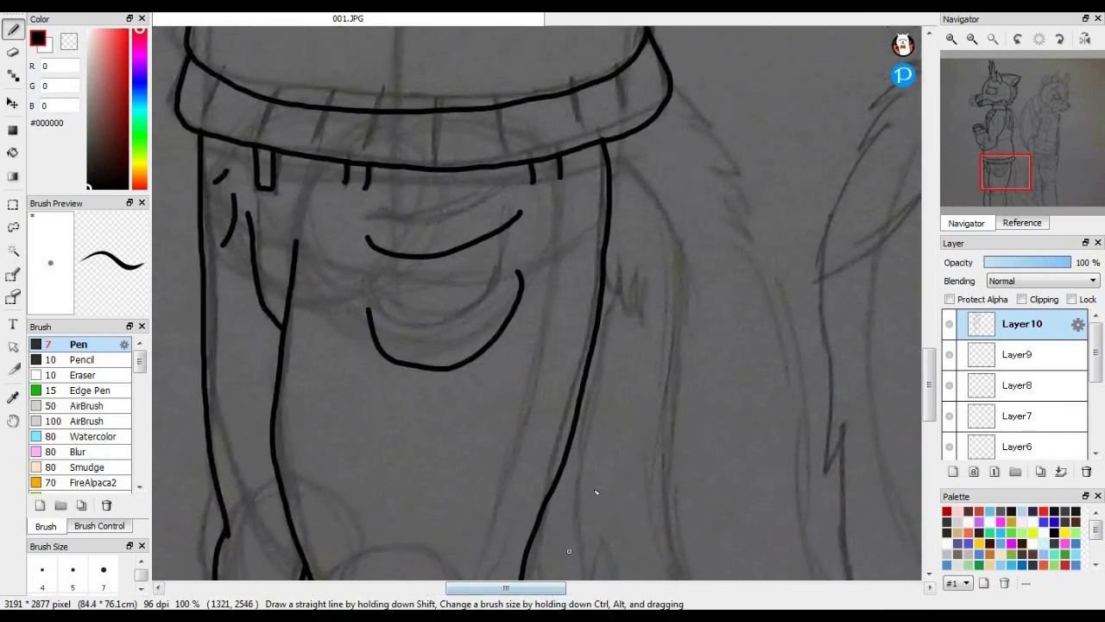
pyautogui.moveTo(614, 264); pyautogui.dragTo(641, 324)
pyautogui.moveTo(649, 287); pyautogui.dragTo(646, 324)
pyautogui.moveTo(674, 84)
pyautogui.mouseDown()
pyautogui.moveTo(727, 135)
pyautogui.moveTo(758, 233)
pyautogui.moveTo(728, 224)
pyautogui.mouseUp()
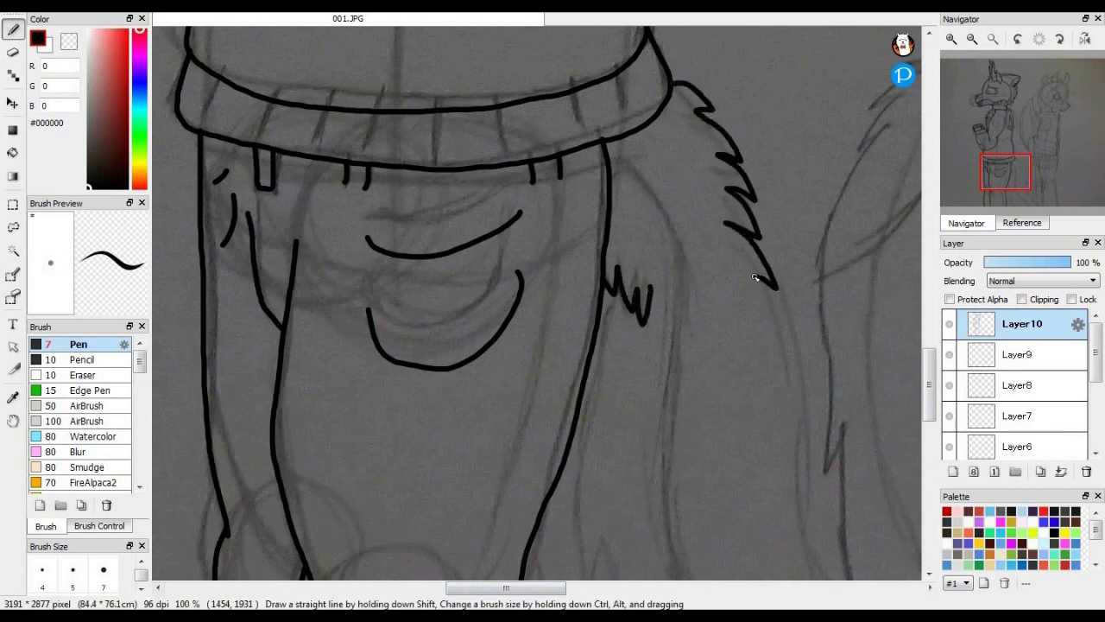
# - Ink the tail's inner edge behind the leg, from the lower thigh down through its pointed fur tufts
pyautogui.scroll(-4, 884, 420)
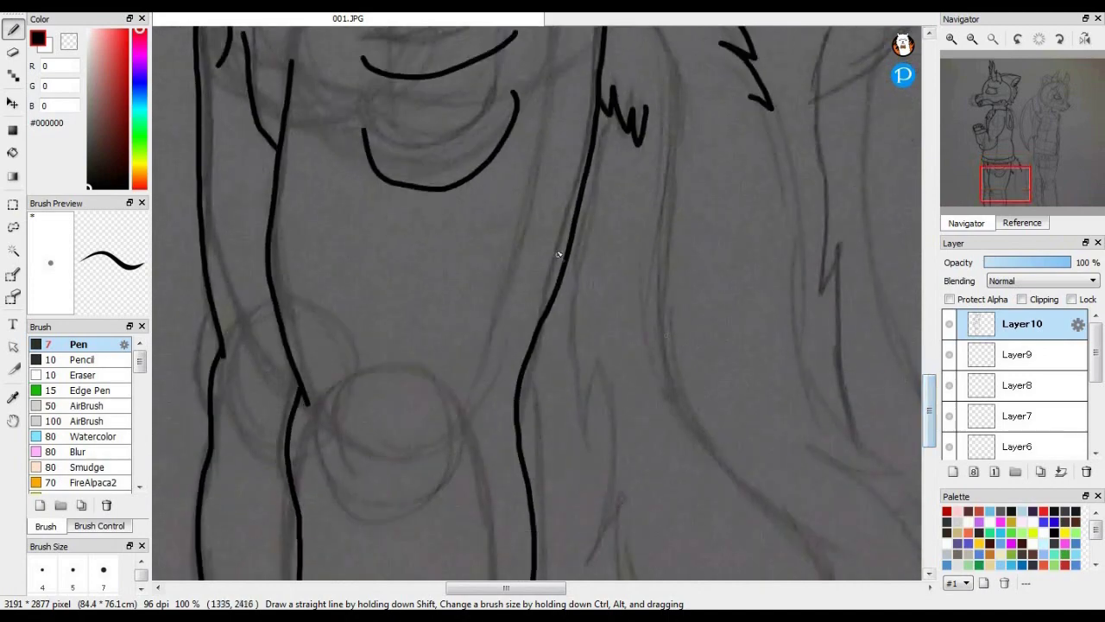
pyautogui.moveTo(566, 268); pyautogui.dragTo(570, 412)
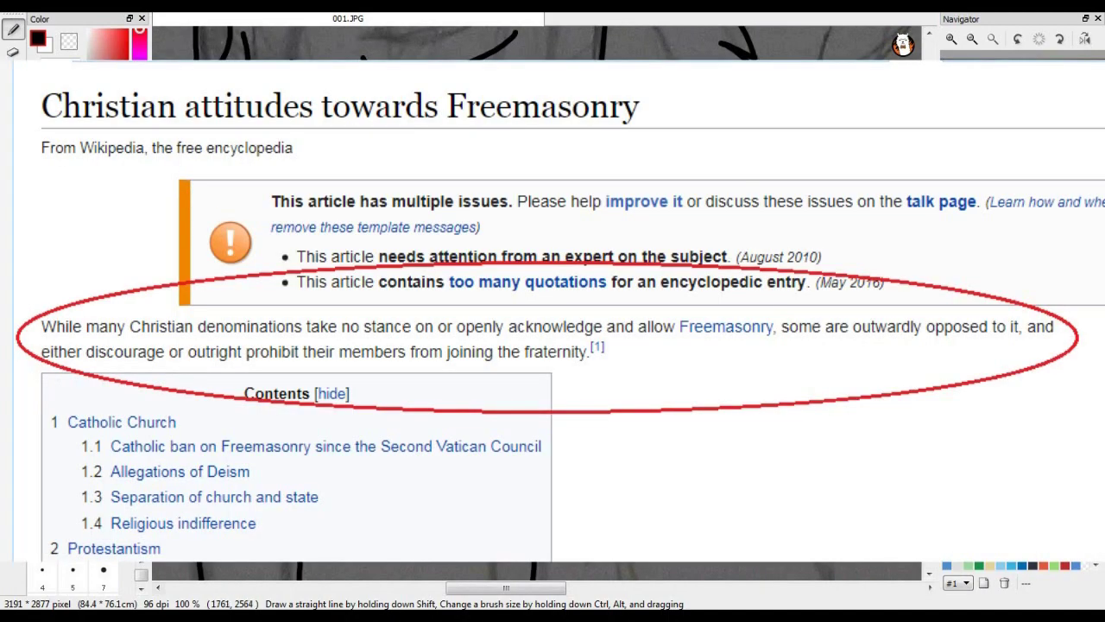
pyautogui.moveTo(929, 421); pyautogui.dragTo(929, 450)
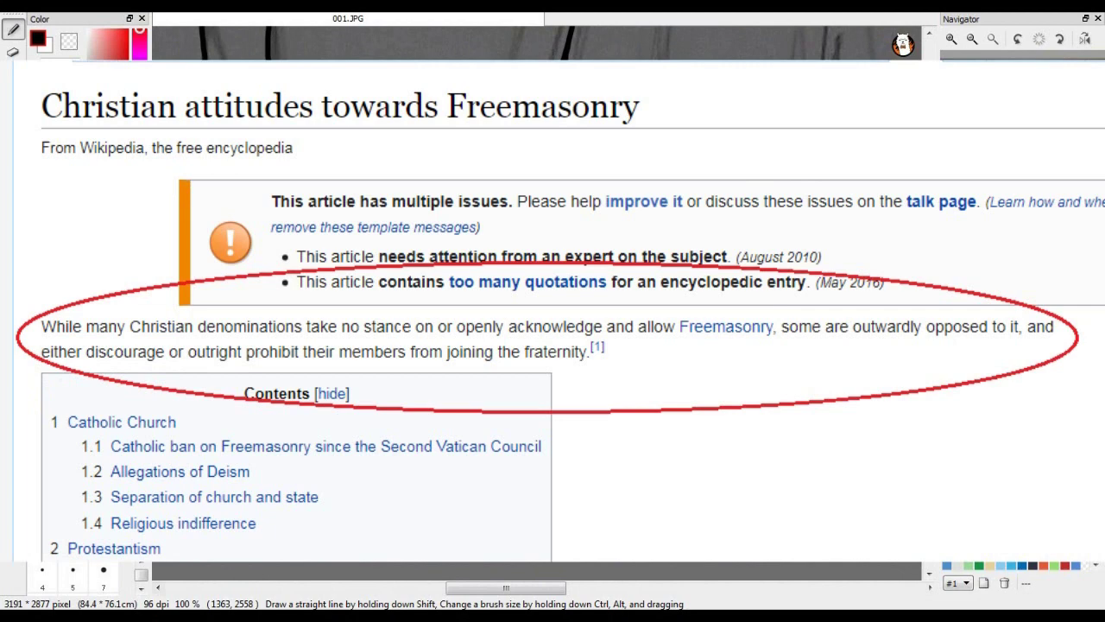
# - Ink the tail's smooth outer edge from the last upper fur spike down to a pointed tip that hooks back inward
pyautogui.moveTo(562, 587); pyautogui.dragTo(611, 587)
pyautogui.moveTo(929, 438); pyautogui.dragTo(929, 405)
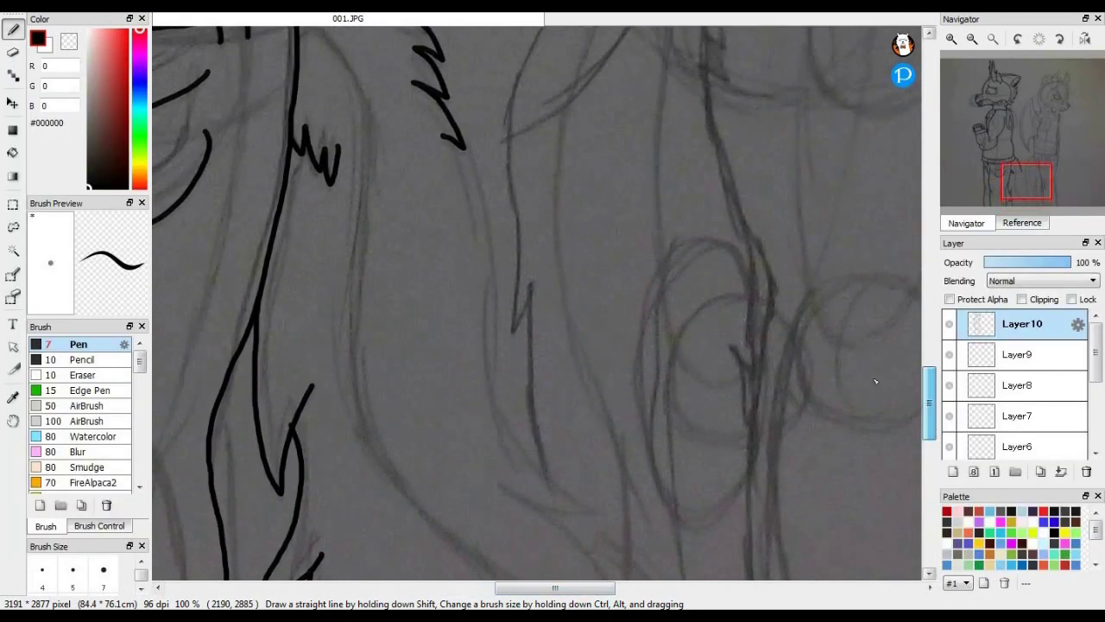
pyautogui.moveTo(464, 153); pyautogui.dragTo(485, 187)
pyautogui.moveTo(503, 248)
pyautogui.mouseDown()
pyautogui.moveTo(519, 431)
pyautogui.moveTo(502, 484)
pyautogui.mouseUp()
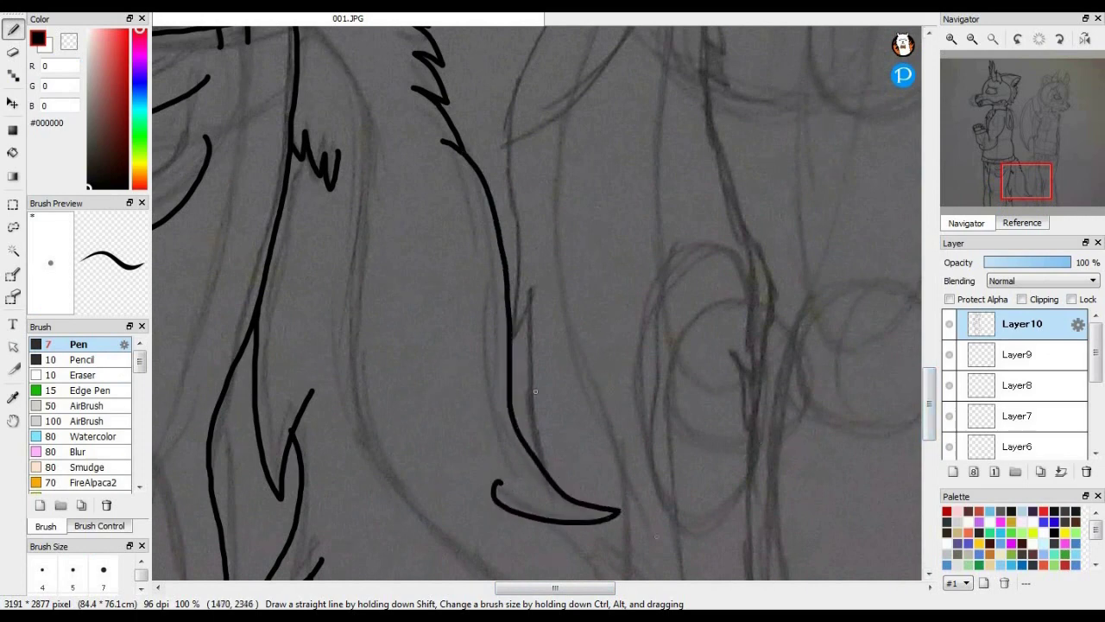
pyautogui.hotkey('ctrl', 'z')
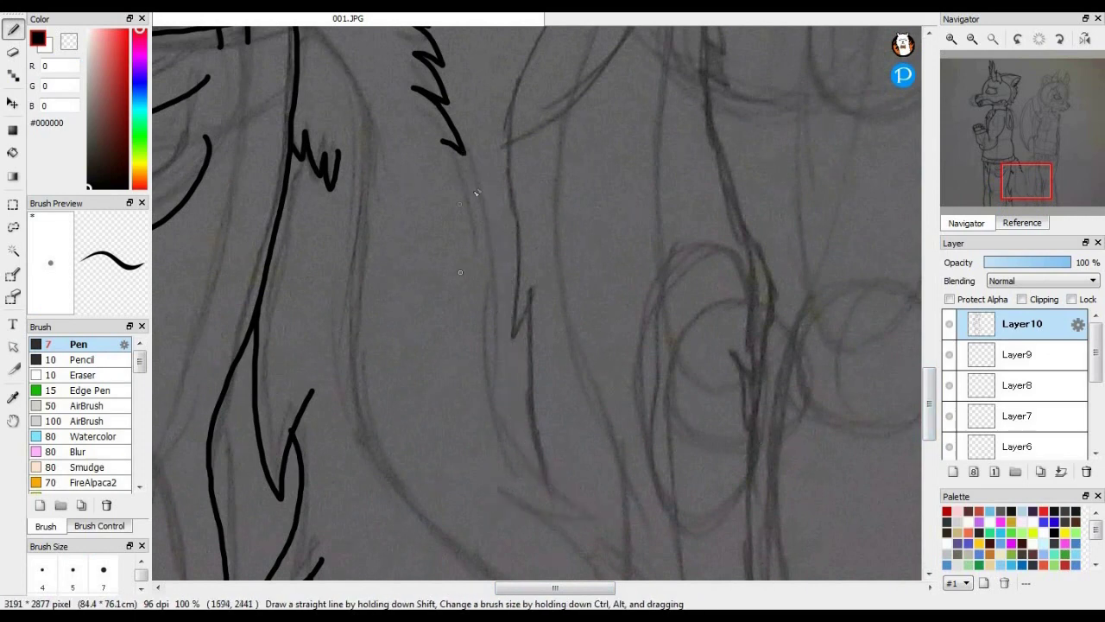
pyautogui.moveTo(451, 151)
pyautogui.mouseDown()
pyautogui.moveTo(531, 442)
pyautogui.moveTo(535, 510)
pyautogui.mouseUp()
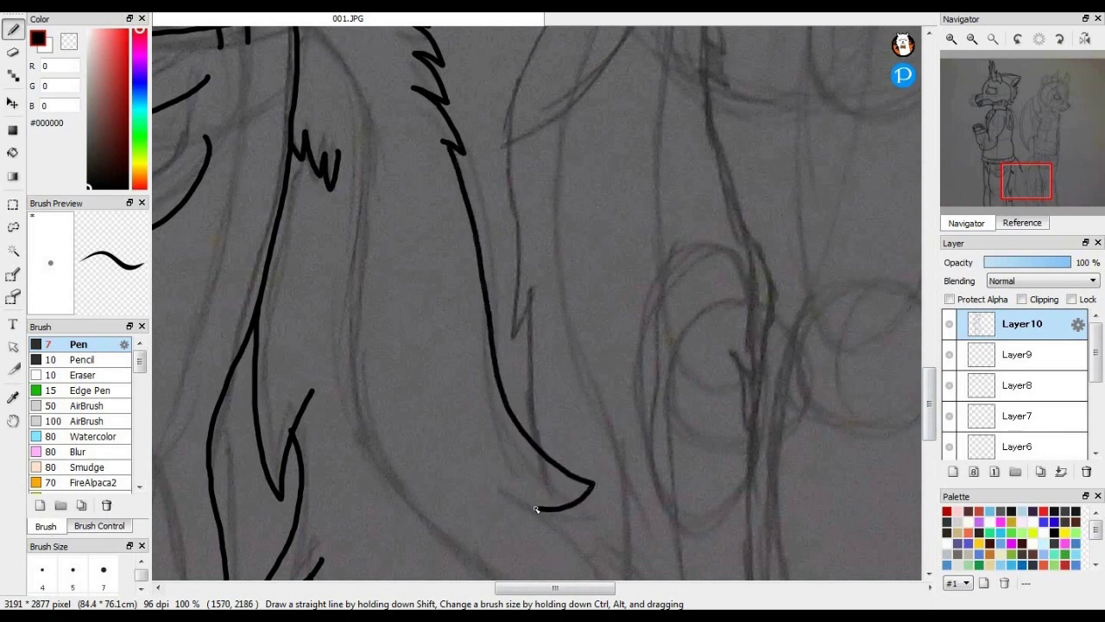
# - Ink the tail's lower edge from the hooked tip diagonally down to the bottom of the page
pyautogui.scroll(-3, 930, 406)
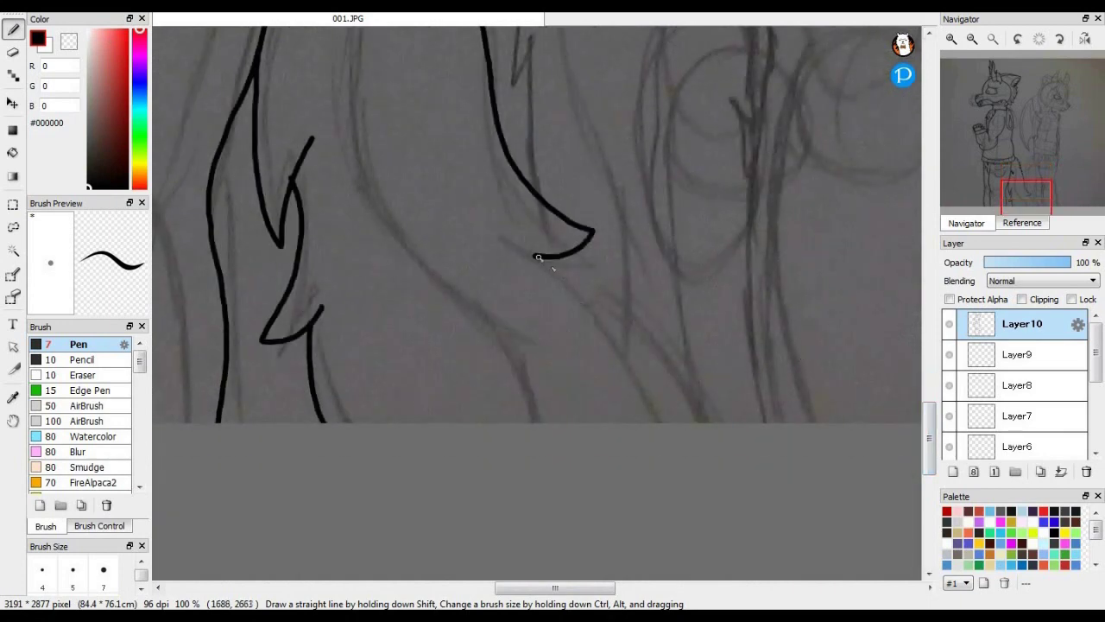
pyautogui.moveTo(537, 255); pyautogui.dragTo(678, 479)
# - On Layer9, ink the right character's small nose, the muzzle bridge, the mouth line and the jagged fur along the chin
pyautogui.click(1036, 355)
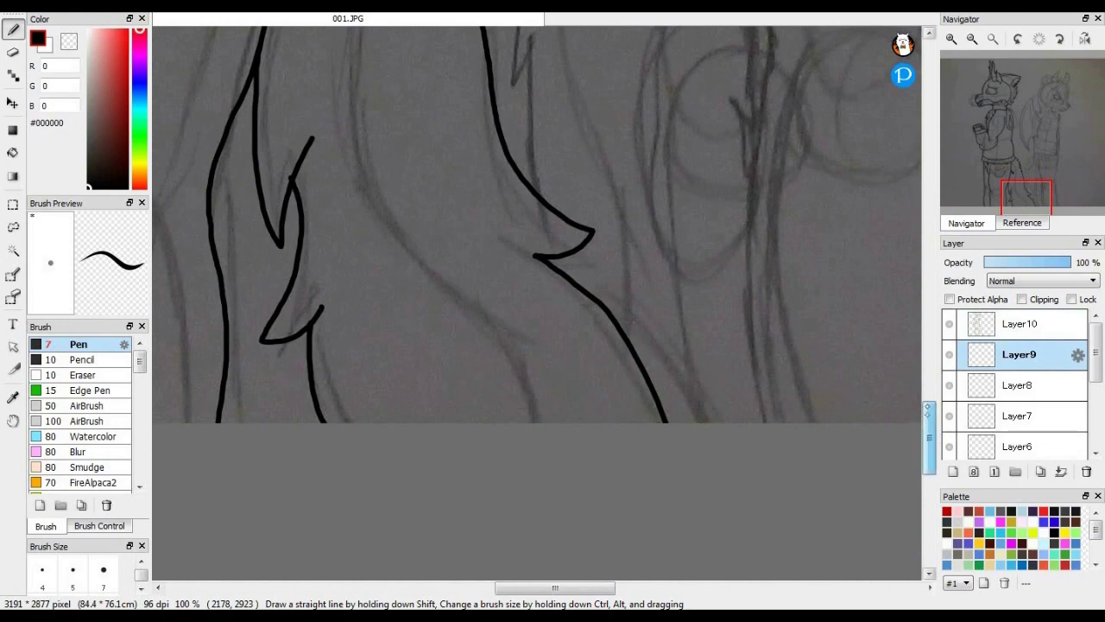
pyautogui.moveTo(930, 436); pyautogui.dragTo(924, 242)
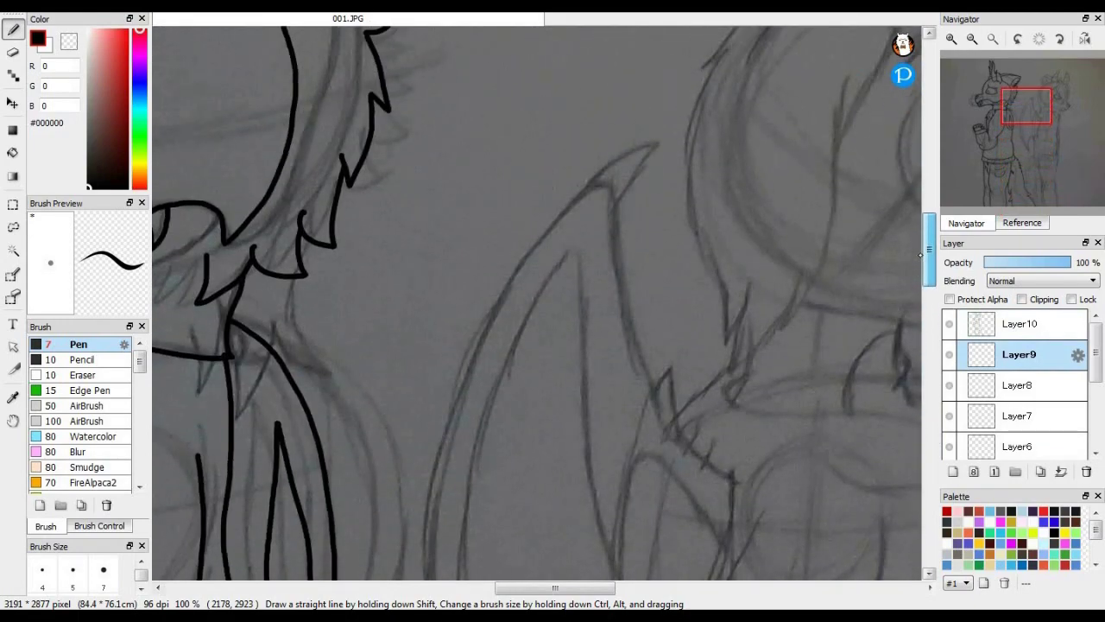
pyautogui.moveTo(604, 588); pyautogui.dragTo(689, 587)
pyautogui.click(953, 39)
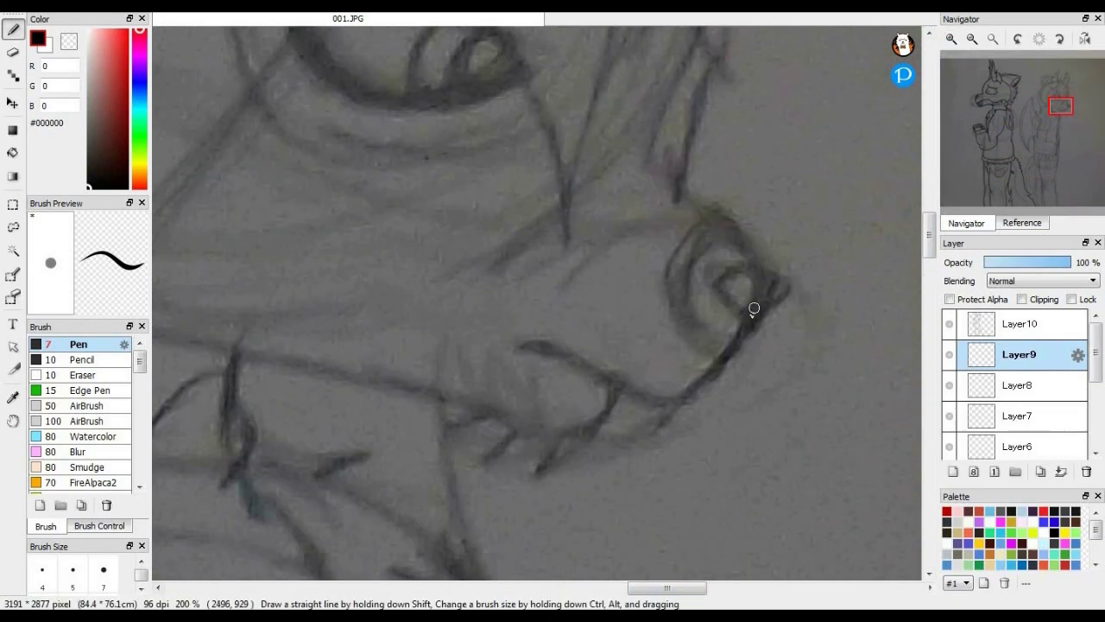
pyautogui.moveTo(749, 324)
pyautogui.mouseDown()
pyautogui.moveTo(735, 302)
pyautogui.moveTo(750, 271)
pyautogui.moveTo(756, 325)
pyautogui.mouseUp()
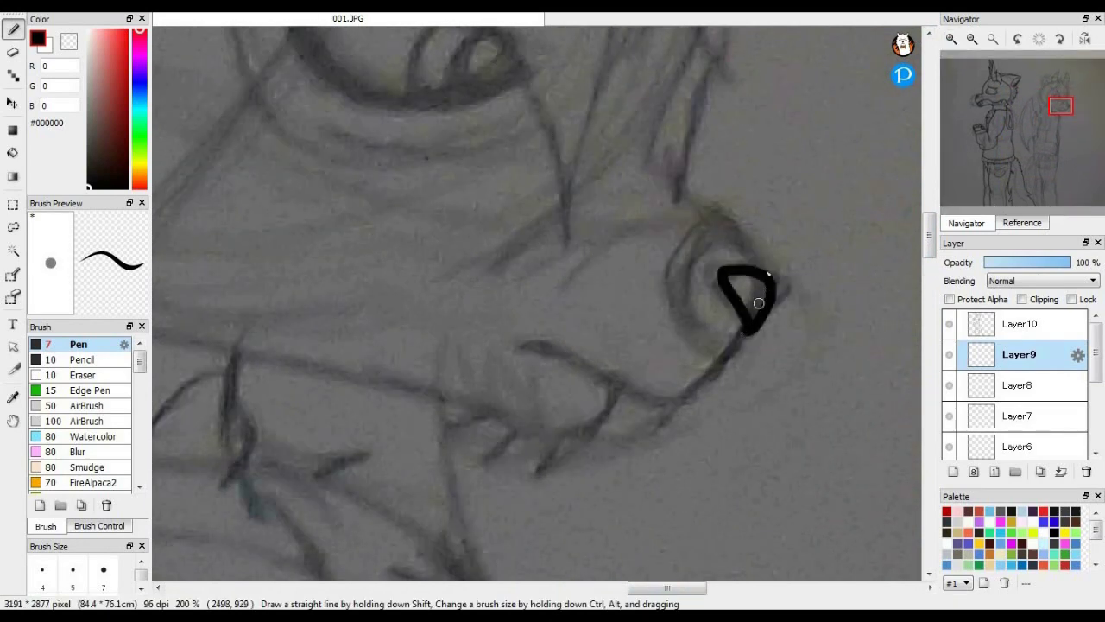
pyautogui.moveTo(748, 271); pyautogui.dragTo(701, 206)
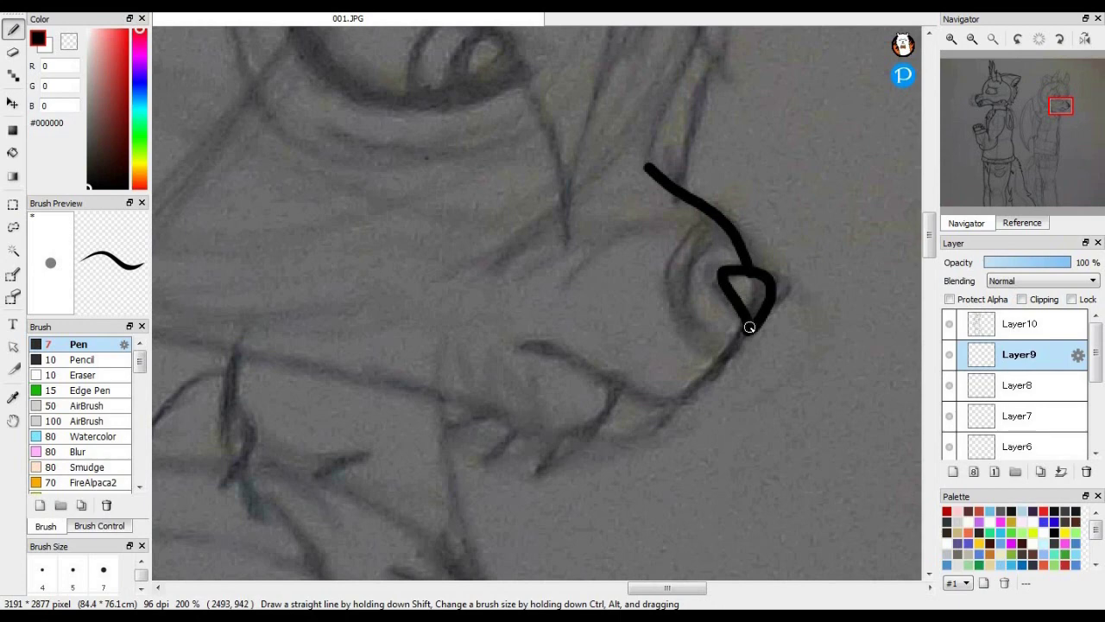
pyautogui.moveTo(749, 328)
pyautogui.mouseDown()
pyautogui.moveTo(730, 357)
pyautogui.moveTo(656, 400)
pyautogui.moveTo(557, 348)
pyautogui.moveTo(518, 342)
pyautogui.mouseUp()
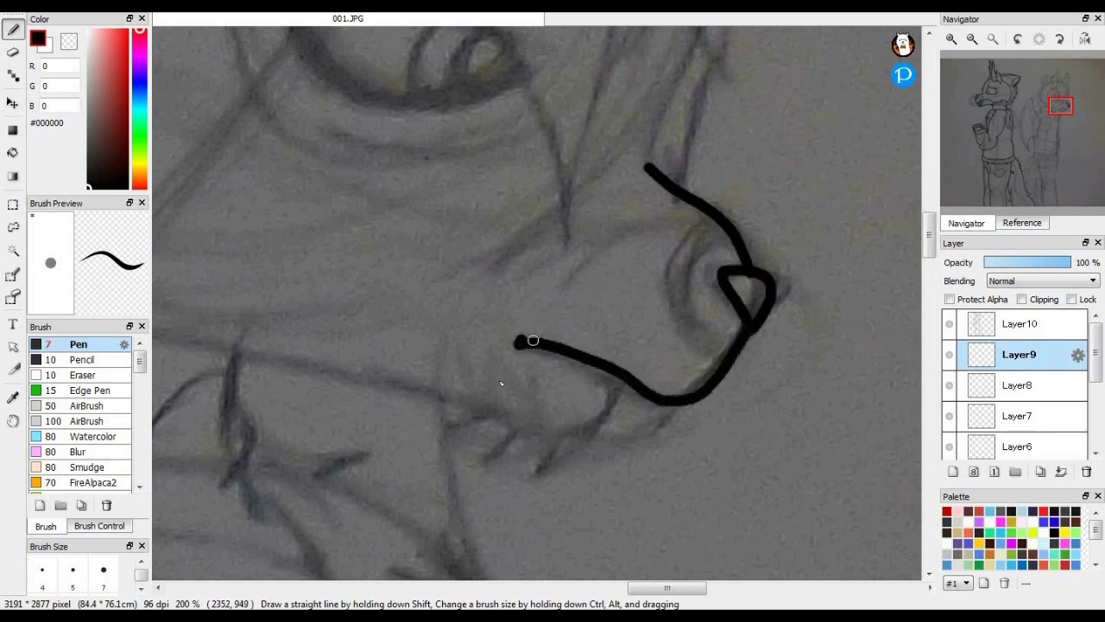
pyautogui.moveTo(617, 382)
pyautogui.mouseDown()
pyautogui.moveTo(546, 475)
pyautogui.moveTo(420, 437)
pyautogui.moveTo(458, 417)
pyautogui.moveTo(395, 377)
pyautogui.moveTo(221, 361)
pyautogui.mouseUp()
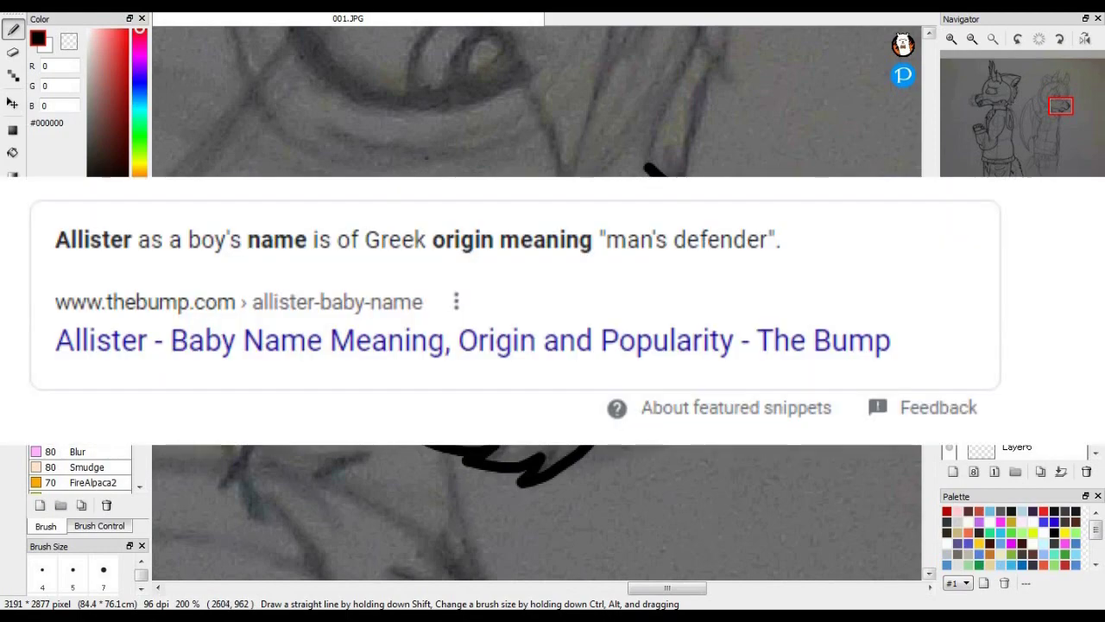
# - Ink the right character's long pointed bangs hanging from the forehead over the muzzle, including the strand crossing the eye's front corner
pyautogui.scroll(4, 536, 303)
pyautogui.moveTo(463, 114)
pyautogui.mouseDown()
pyautogui.moveTo(553, 518)
pyautogui.moveTo(627, 149)
pyautogui.mouseUp()
pyautogui.moveTo(594, 384); pyautogui.dragTo(679, 183)
pyautogui.moveTo(626, 361)
pyautogui.mouseDown()
pyautogui.moveTo(622, 421)
pyautogui.moveTo(646, 422)
pyautogui.moveTo(685, 276)
pyautogui.mouseUp()
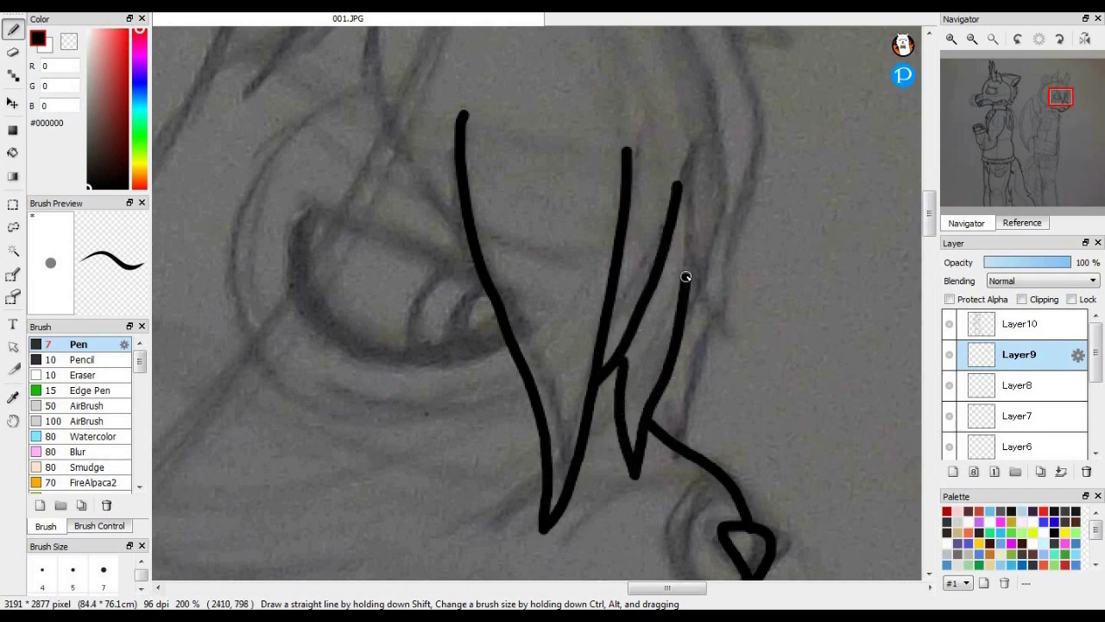
pyautogui.moveTo(686, 448); pyautogui.dragTo(707, 305)
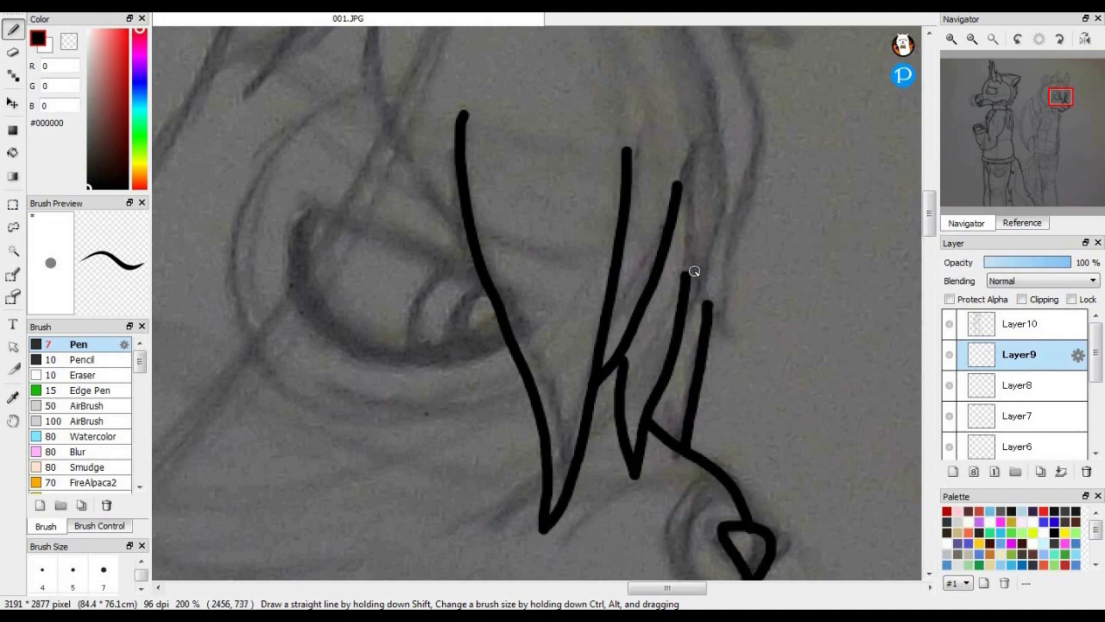
pyautogui.moveTo(686, 257)
pyautogui.mouseDown()
pyautogui.moveTo(725, 321)
pyautogui.moveTo(744, 120)
pyautogui.moveTo(704, 26)
pyautogui.mouseUp()
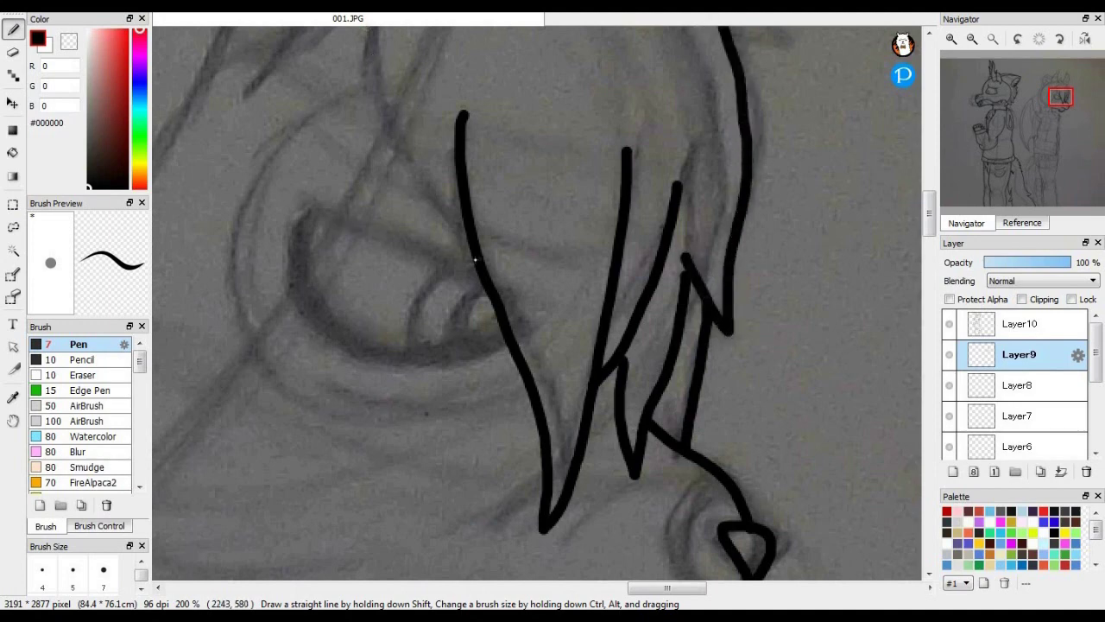
pyautogui.moveTo(478, 252); pyautogui.dragTo(371, 29)
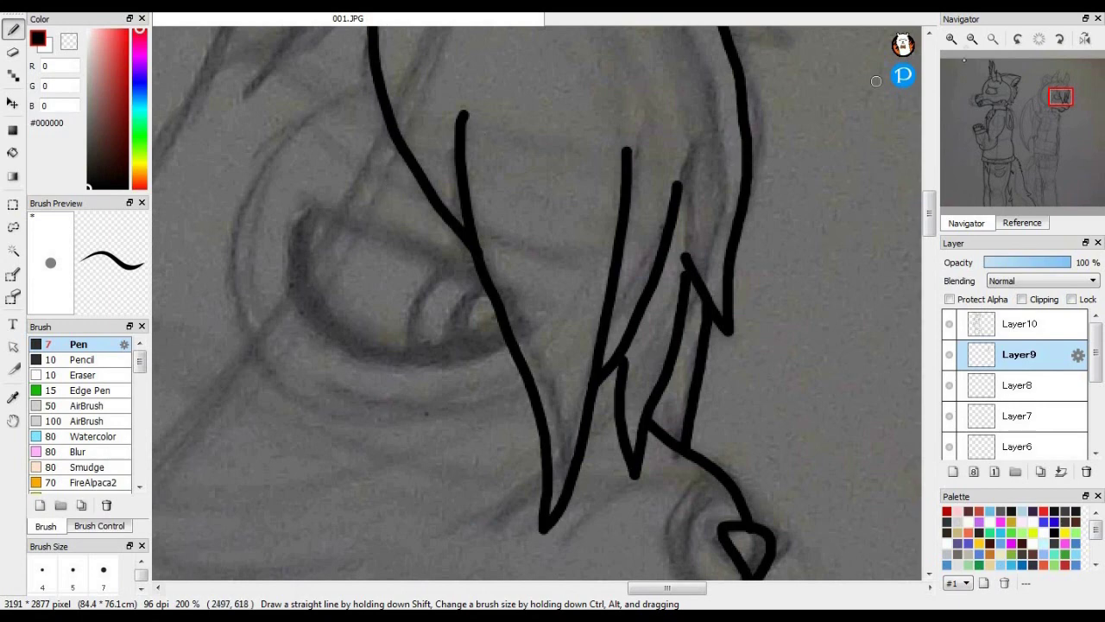
# - Ink the hair strands above and behind the right character's eye, ending in a long pointed lock on the cheek
pyautogui.click(972, 40)
pyautogui.moveTo(427, 54)
pyautogui.mouseDown()
pyautogui.moveTo(362, 229)
pyautogui.moveTo(357, 77)
pyautogui.mouseUp()
pyautogui.moveTo(342, 144)
pyautogui.mouseDown()
pyautogui.moveTo(271, 476)
pyautogui.moveTo(256, 318)
pyautogui.mouseUp()
# - Ink the right character's eye outline with a slanted upper lid and a rounded lower lid meeting the bangs
pyautogui.moveTo(370, 231); pyautogui.dragTo(511, 319)
pyautogui.hotkey('ctrl', 'z')
pyautogui.hotkey('ctrl', '+')
pyautogui.hotkey('ctrl', '+')
pyautogui.moveTo(316, 207); pyautogui.dragTo(473, 255)
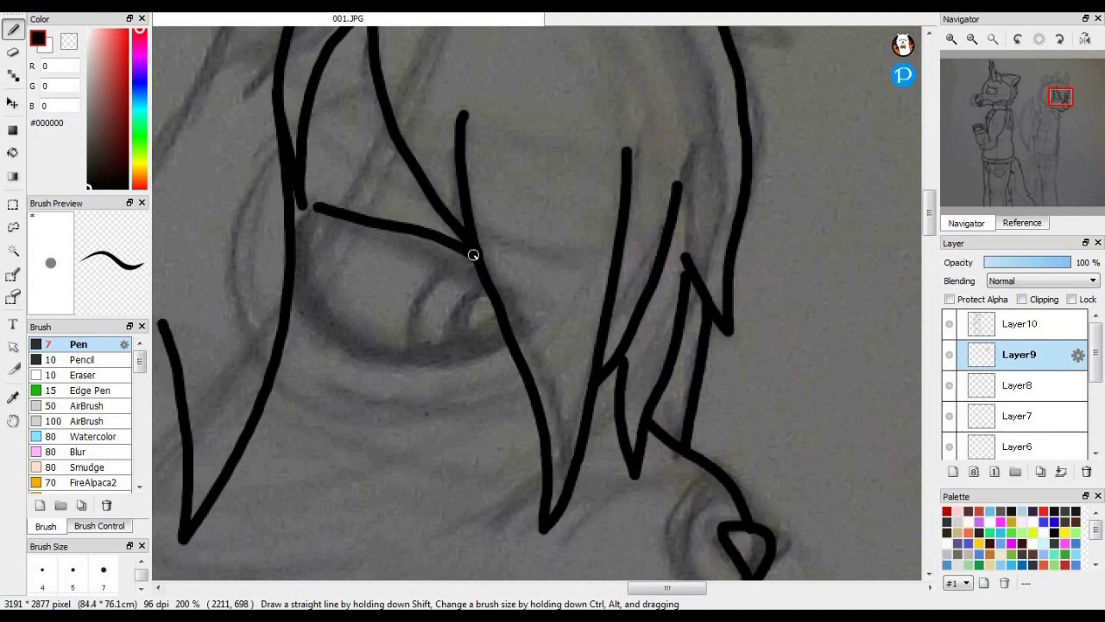
pyautogui.moveTo(309, 216)
pyautogui.mouseDown()
pyautogui.moveTo(309, 259)
pyautogui.moveTo(406, 348)
pyautogui.moveTo(488, 319)
pyautogui.mouseUp()
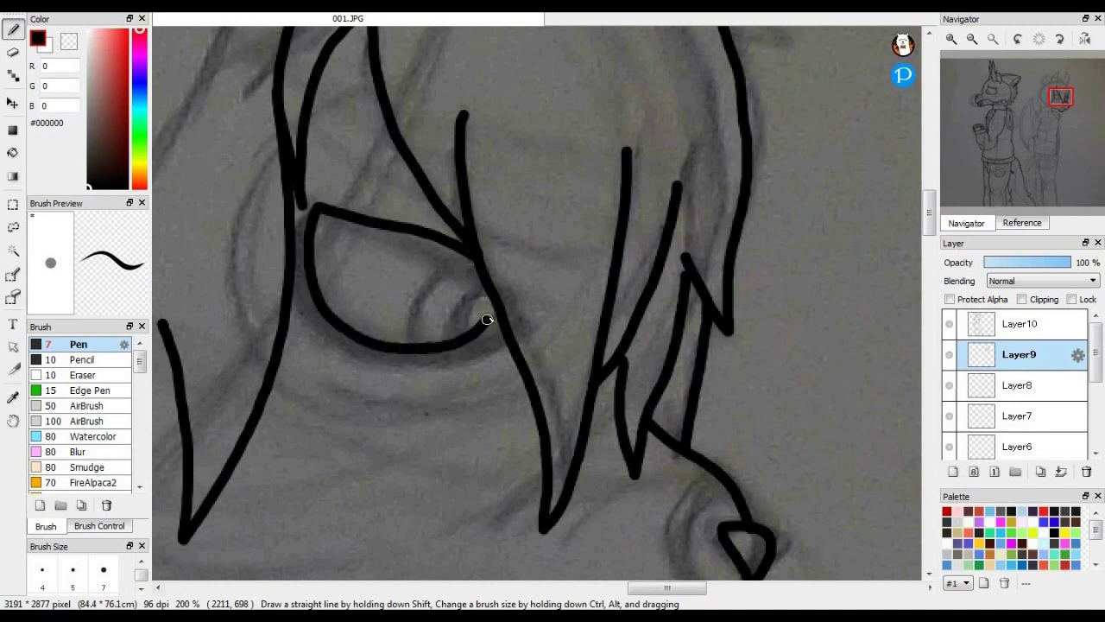
pyautogui.moveTo(484, 281)
pyautogui.mouseDown()
pyautogui.moveTo(448, 307)
pyautogui.moveTo(451, 343)
pyautogui.moveTo(426, 285)
pyautogui.moveTo(455, 248)
pyautogui.mouseUp()
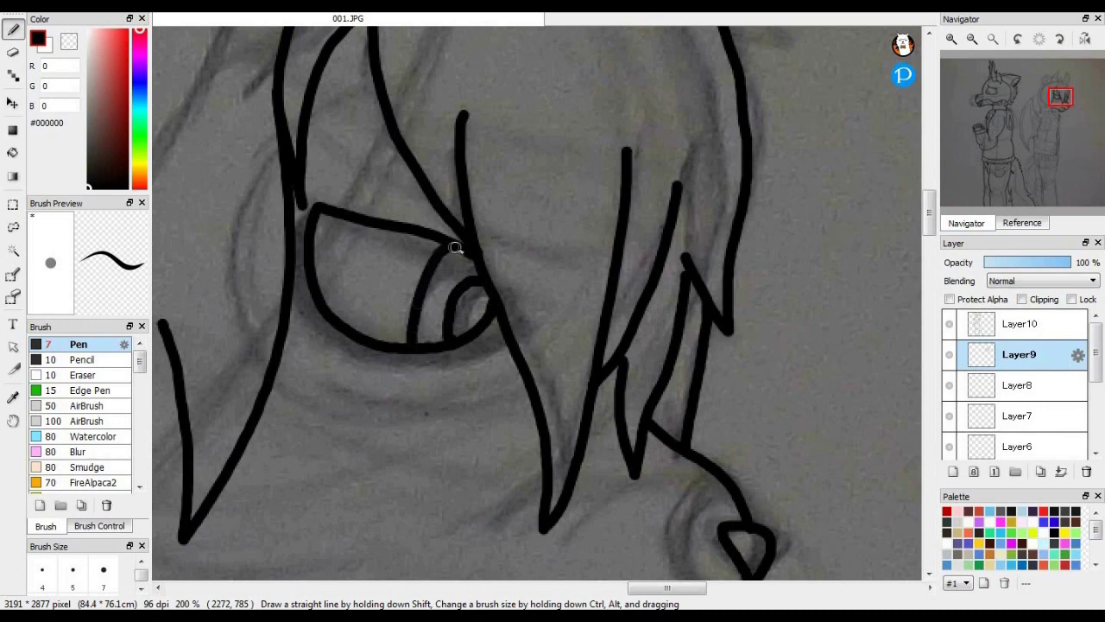
pyautogui.hotkey('ctrl', 'z')
pyautogui.hotkey('ctrl', 'z')
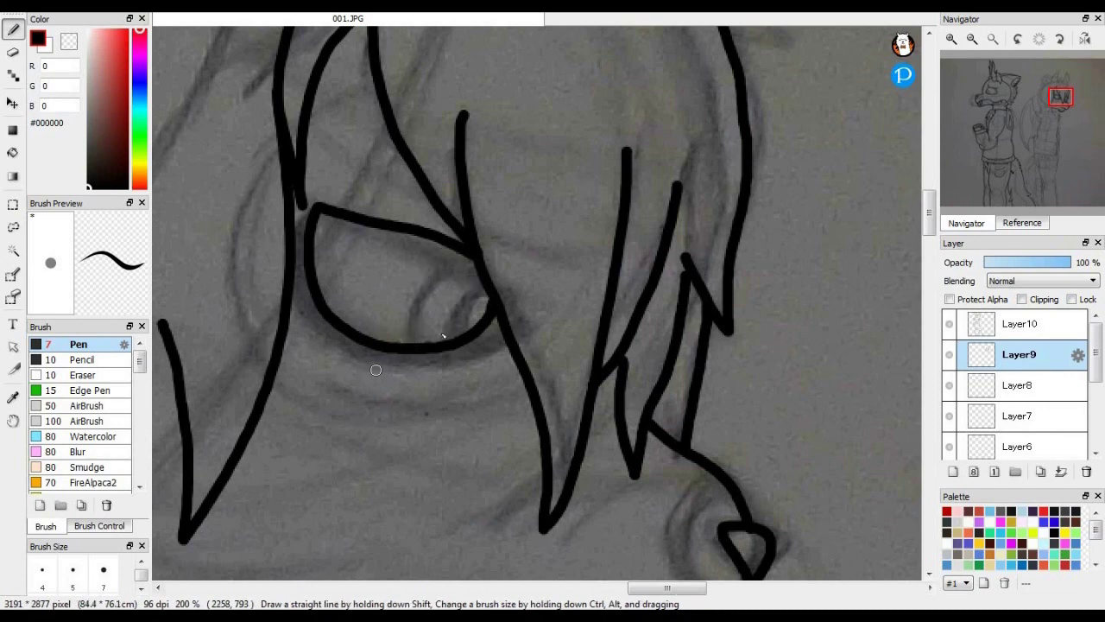
# - Draw the curved iris line and a solid black pupil in the front corner of the right character's eye
pyautogui.moveTo(483, 323)
pyautogui.mouseDown()
pyautogui.moveTo(481, 302)
pyautogui.moveTo(446, 313)
pyautogui.moveTo(441, 345)
pyautogui.mouseUp()
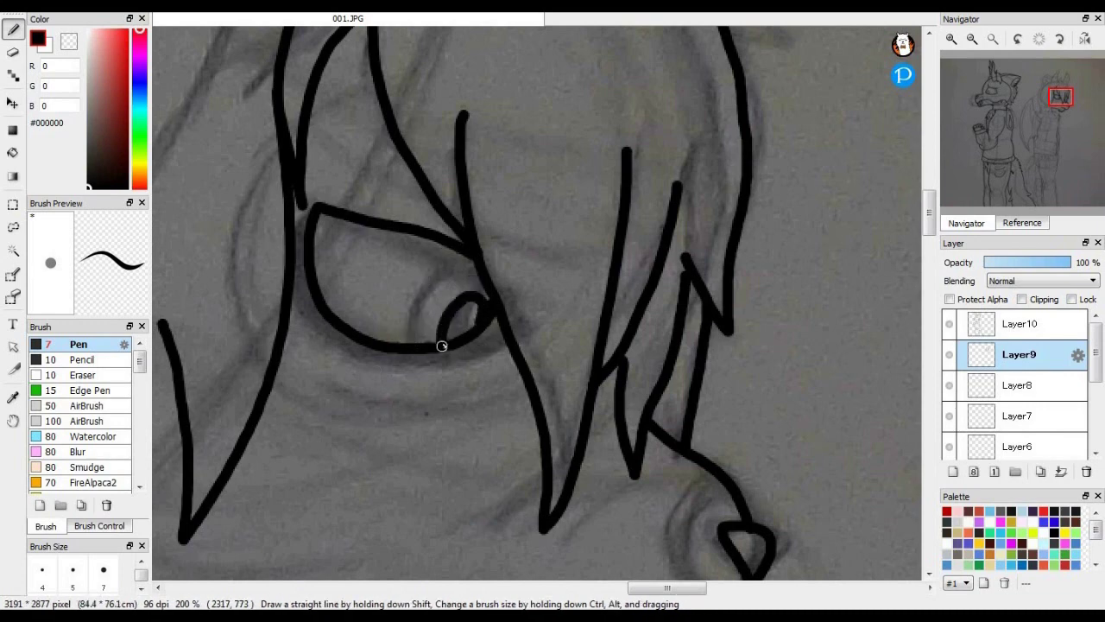
pyautogui.moveTo(469, 258)
pyautogui.mouseDown()
pyautogui.moveTo(445, 261)
pyautogui.moveTo(411, 348)
pyautogui.moveTo(473, 306)
pyautogui.mouseUp()
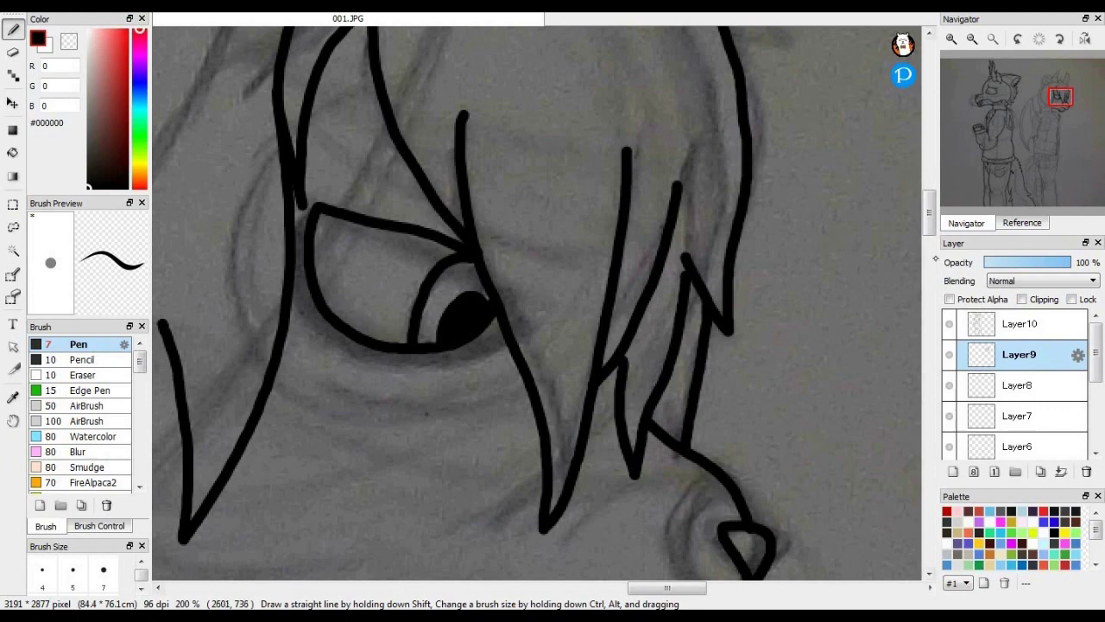
# - Ink the small fur tufts between the right character's horns and the pointed tuft at the front of the forehead
pyautogui.scroll(5, 463, 332)
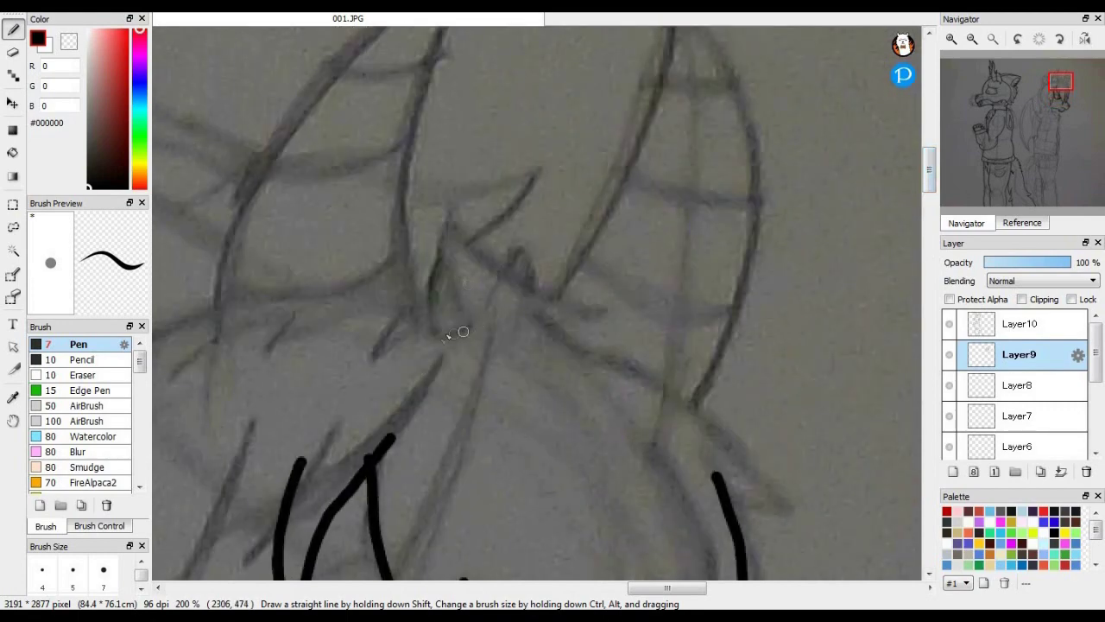
pyautogui.moveTo(443, 334)
pyautogui.mouseDown()
pyautogui.moveTo(471, 326)
pyautogui.moveTo(472, 305)
pyautogui.mouseUp()
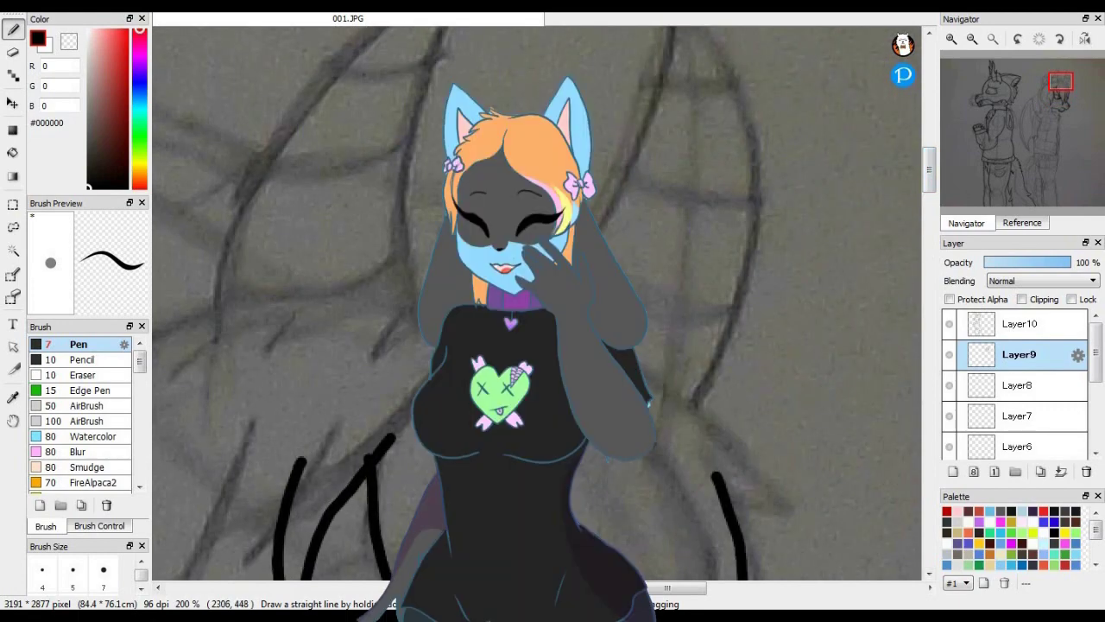
pyautogui.moveTo(404, 202); pyautogui.dragTo(442, 211)
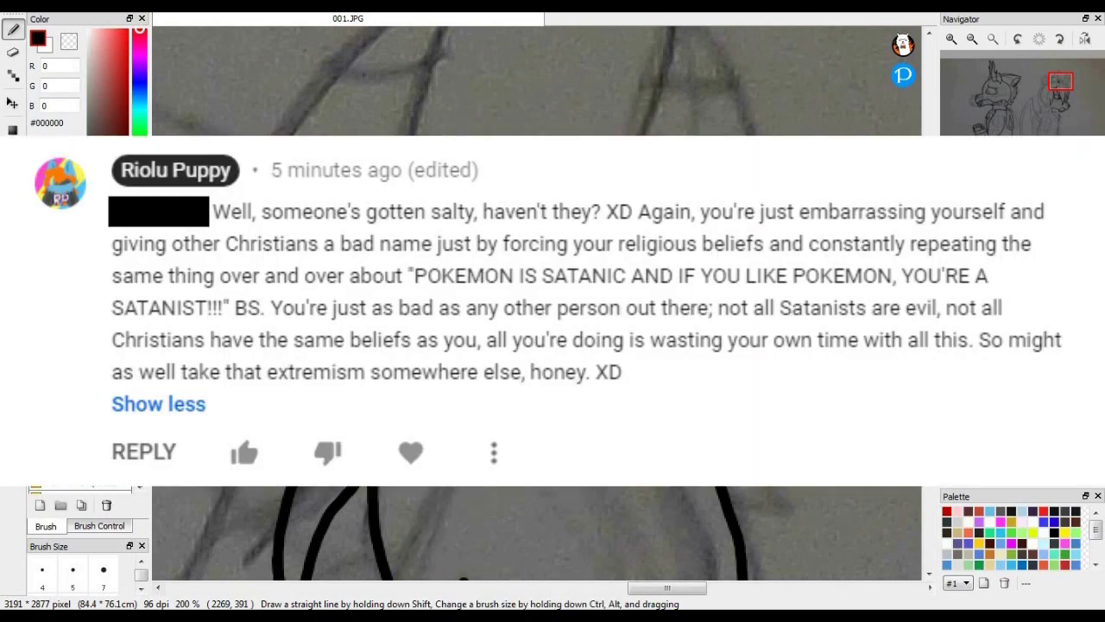
pyautogui.moveTo(719, 475)
pyautogui.mouseDown()
pyautogui.moveTo(822, 495)
pyautogui.moveTo(748, 536)
pyautogui.mouseUp()
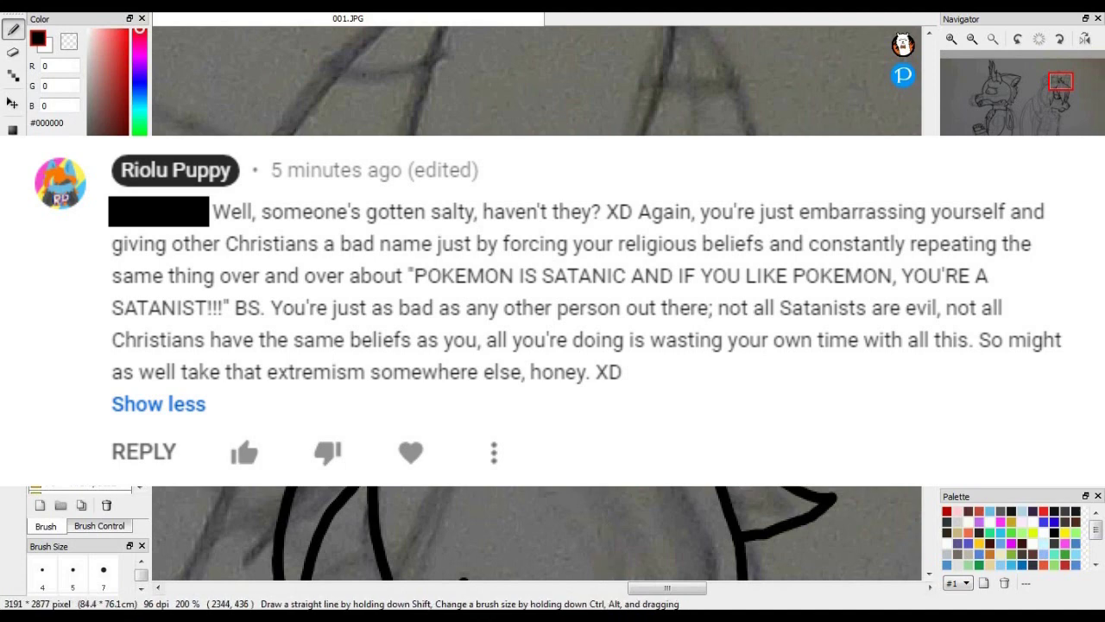
# - Ink both curved horns with their cross bands and the jagged hairline at their bases
pyautogui.moveTo(930, 189); pyautogui.dragTo(930, 183)
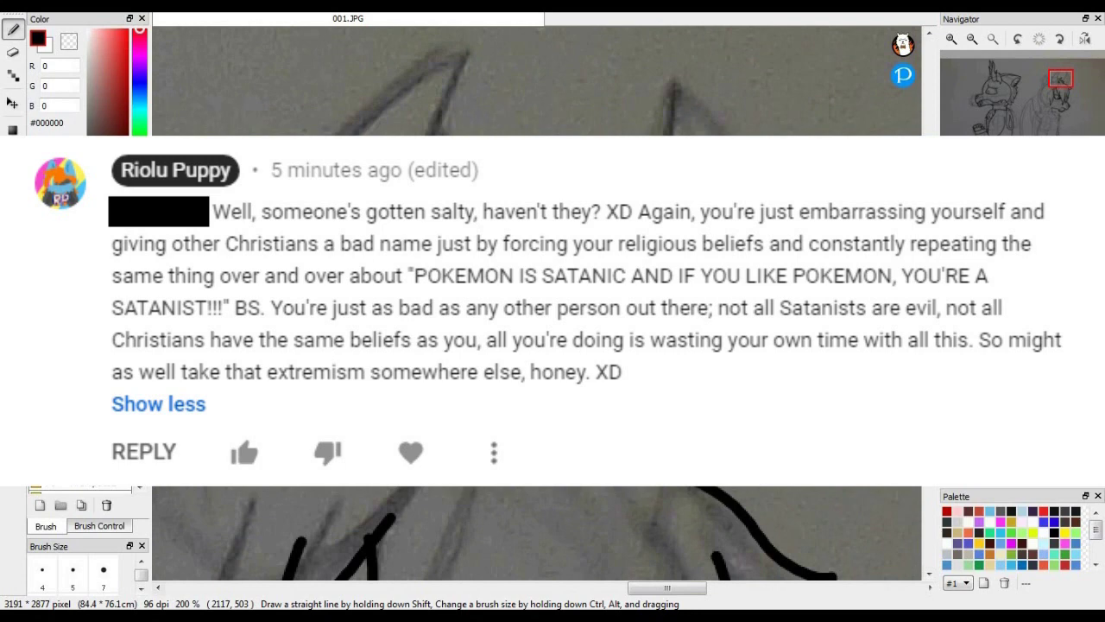
pyautogui.moveTo(304, 136)
pyautogui.mouseDown()
pyautogui.moveTo(412, 50)
pyautogui.moveTo(436, 107)
pyautogui.moveTo(425, 136)
pyautogui.mouseUp()
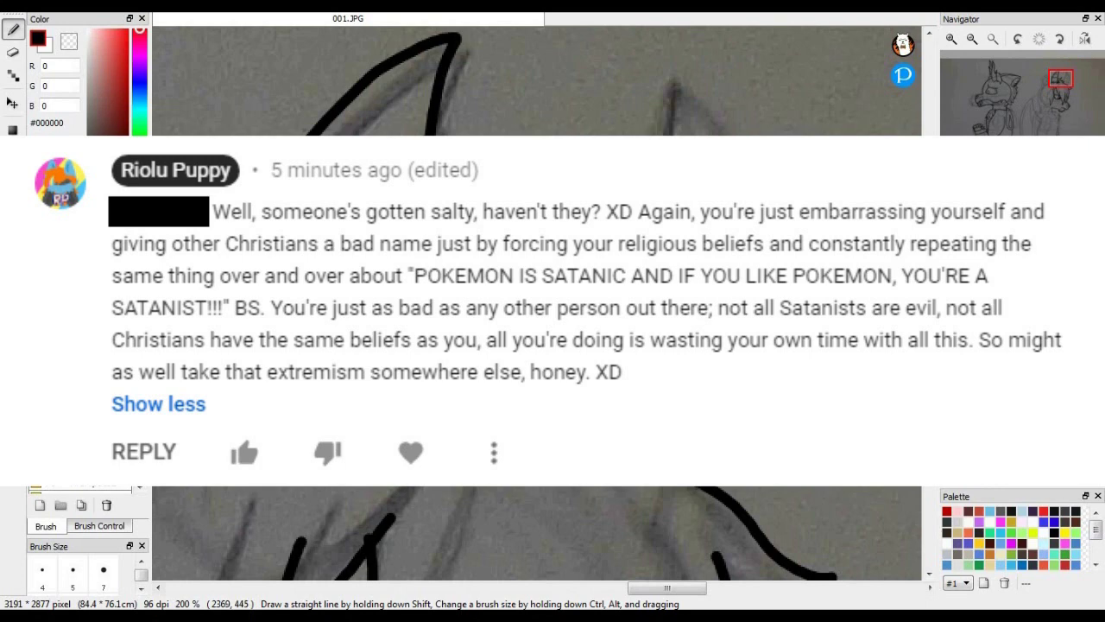
pyautogui.moveTo(643, 137)
pyautogui.mouseDown()
pyautogui.moveTo(683, 108)
pyautogui.moveTo(704, 136)
pyautogui.mouseUp()
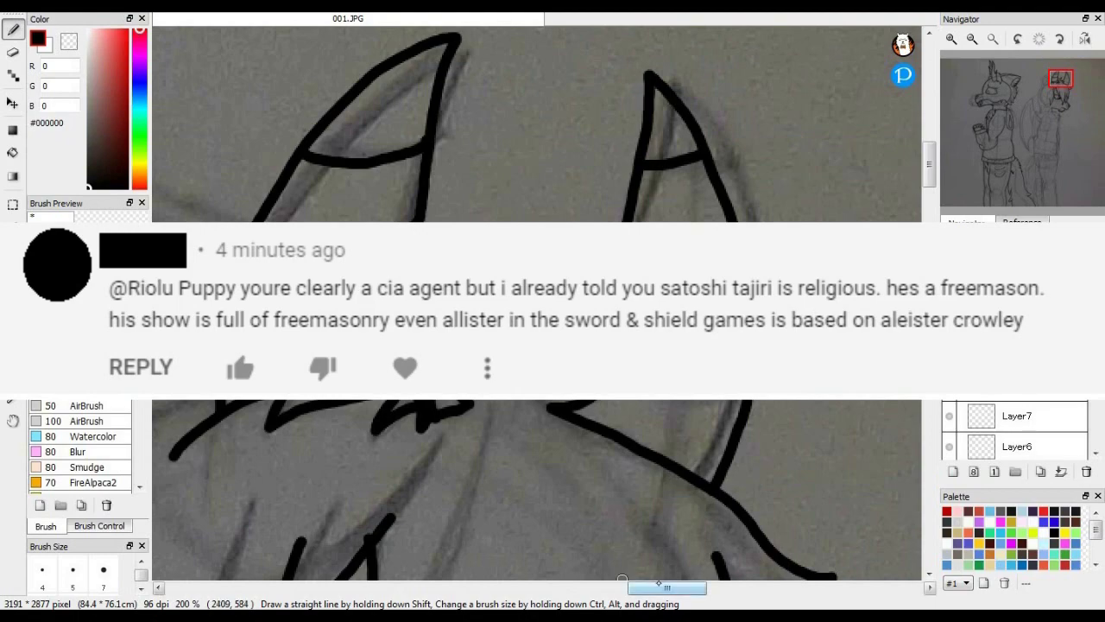
# - Ink the head contour from the rear horn's base back to the small fur tuft at the near ear's lower corner
pyautogui.moveTo(664, 587); pyautogui.dragTo(618, 587)
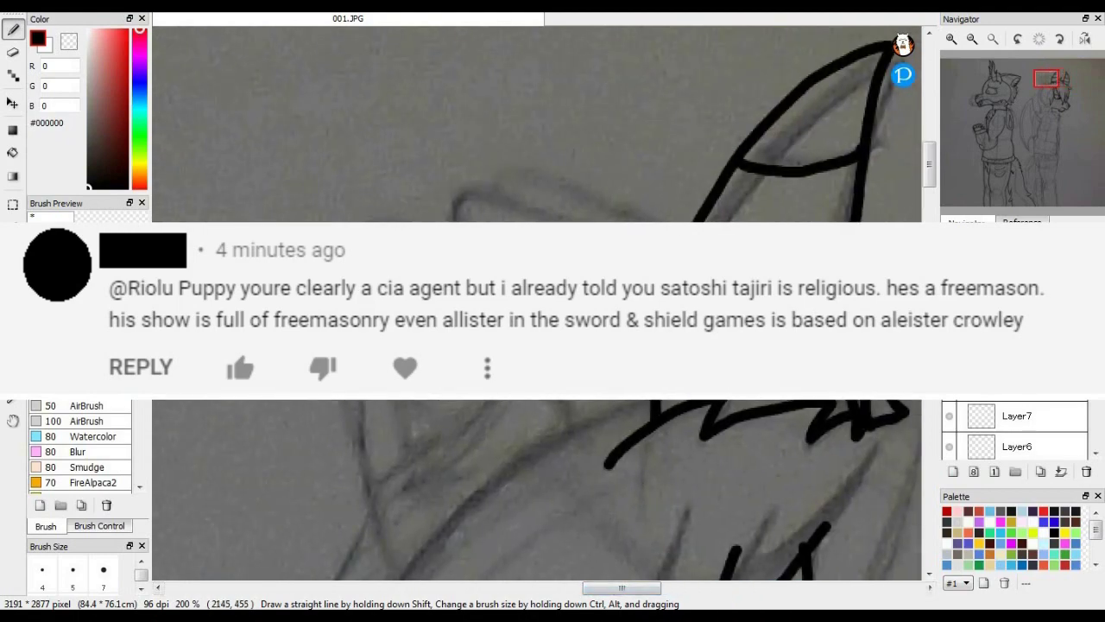
pyautogui.moveTo(654, 395)
pyautogui.mouseDown()
pyautogui.moveTo(558, 424)
pyautogui.moveTo(493, 469)
pyautogui.moveTo(548, 451)
pyautogui.mouseUp()
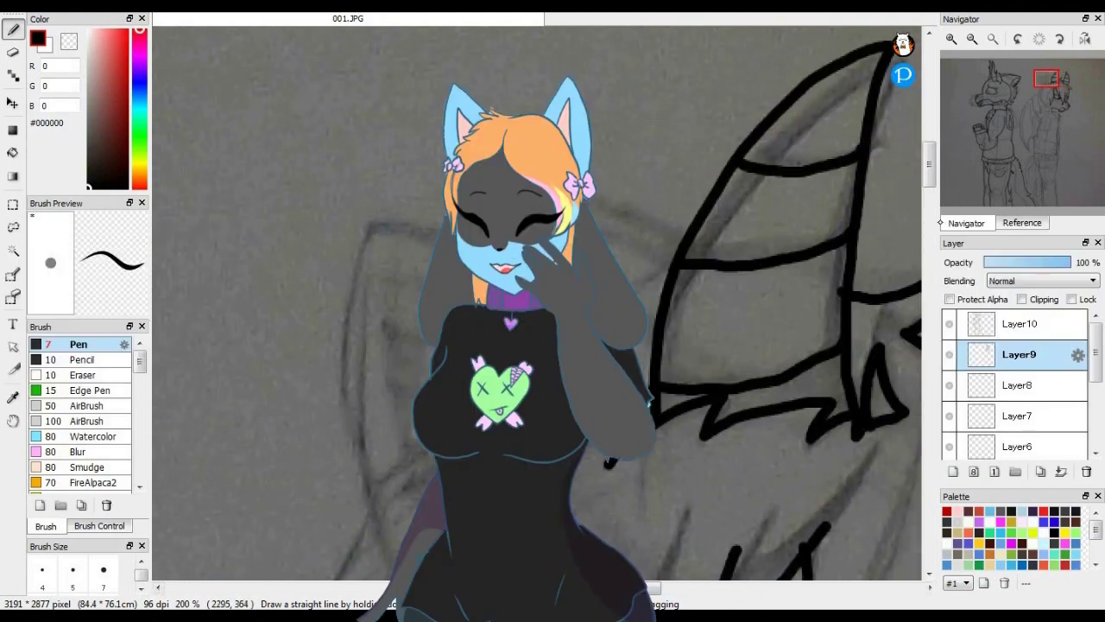
pyautogui.scroll(-4, 419, 319)
pyautogui.moveTo(419, 318)
pyautogui.mouseDown()
pyautogui.moveTo(363, 366)
pyautogui.moveTo(397, 363)
pyautogui.moveTo(358, 435)
pyautogui.mouseUp()
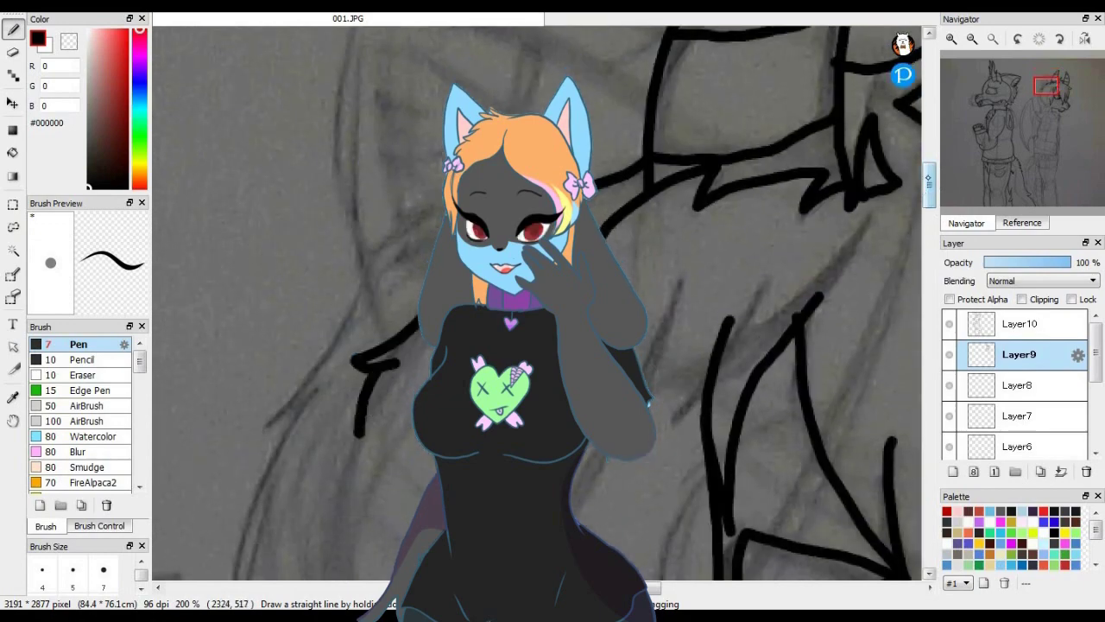
# - Ink both ear outlines plus the near ear's inner contour and fur marks, undoing the extra curved lines across the ears
pyautogui.scroll(3, 378, 527)
pyautogui.moveTo(378, 527)
pyautogui.mouseDown()
pyautogui.moveTo(327, 244)
pyautogui.moveTo(444, 191)
pyautogui.moveTo(484, 126)
pyautogui.moveTo(669, 214)
pyautogui.mouseUp()
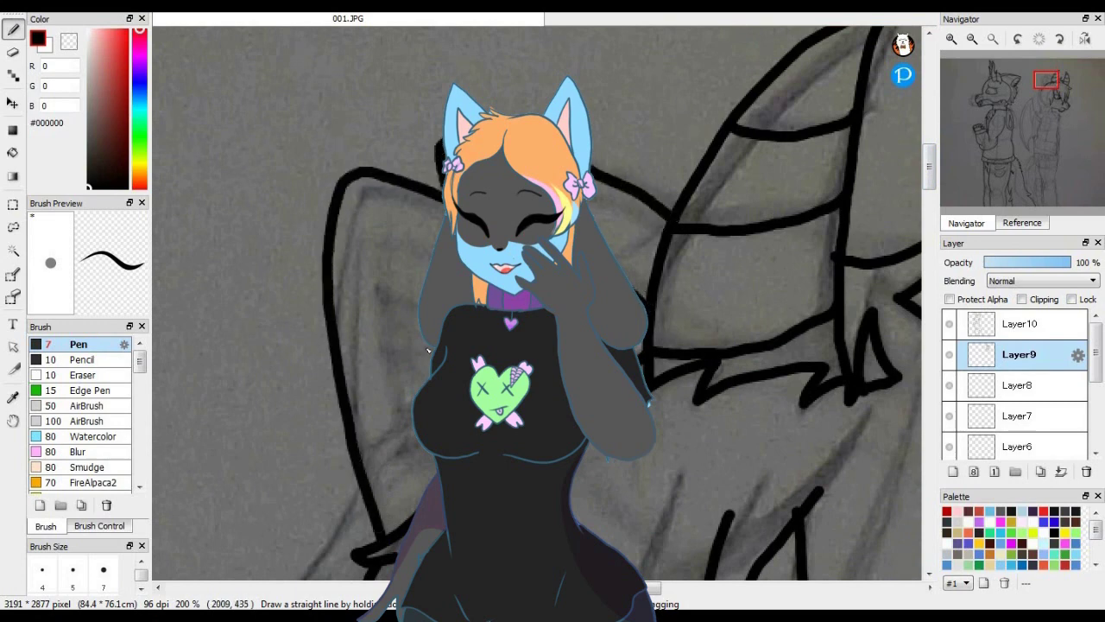
pyautogui.moveTo(373, 278); pyautogui.dragTo(405, 413)
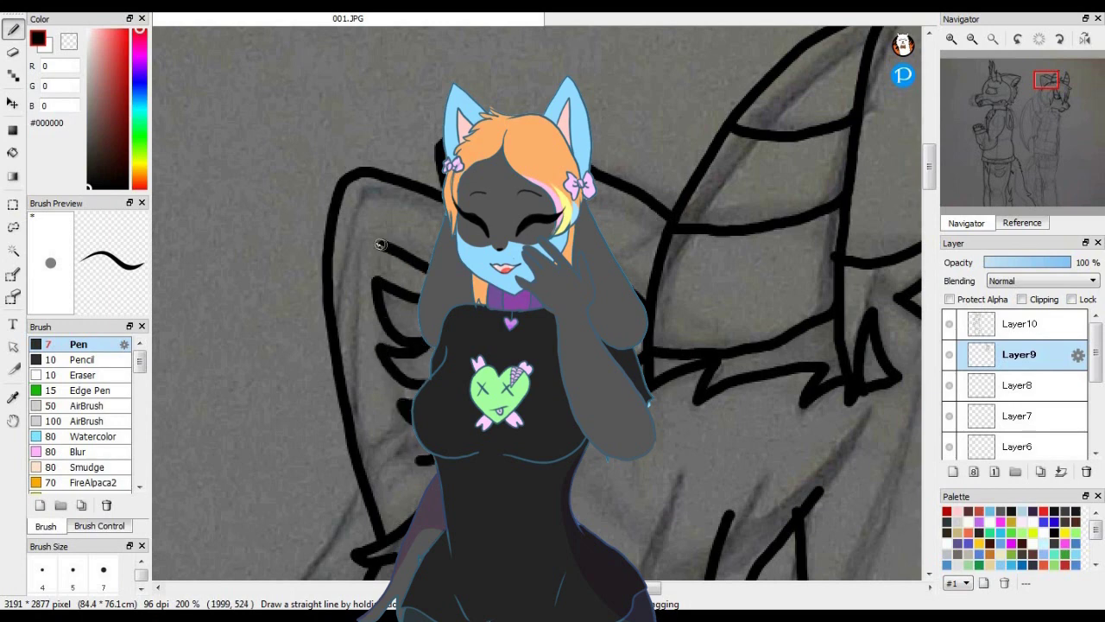
pyautogui.moveTo(346, 264)
pyautogui.mouseDown()
pyautogui.moveTo(351, 316)
pyautogui.moveTo(419, 464)
pyautogui.mouseUp()
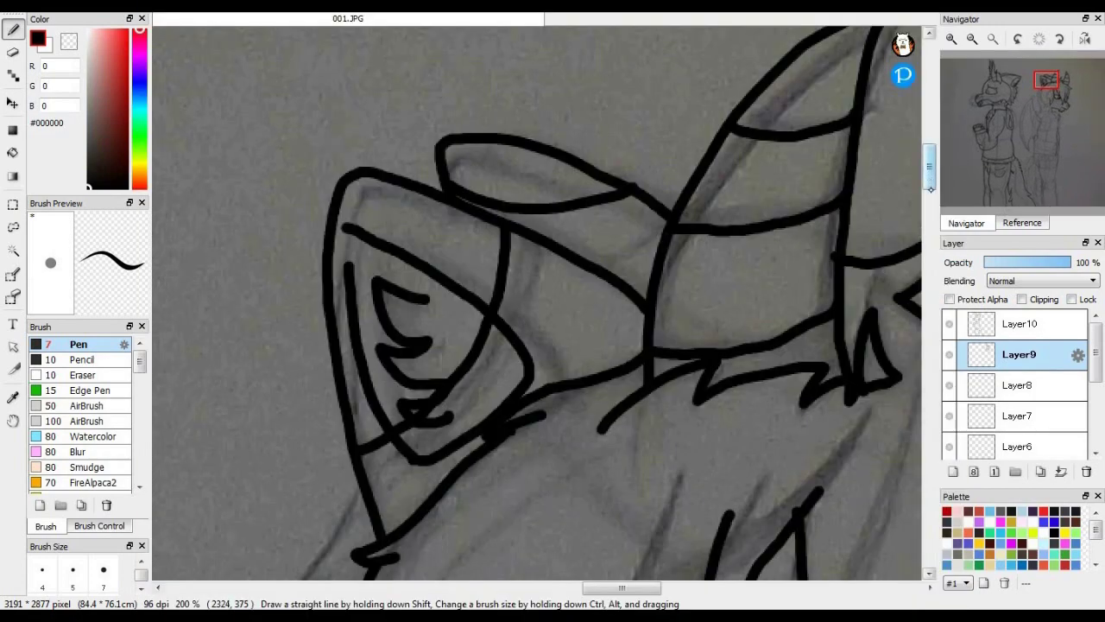
pyautogui.moveTo(930, 166); pyautogui.dragTo(930, 167)
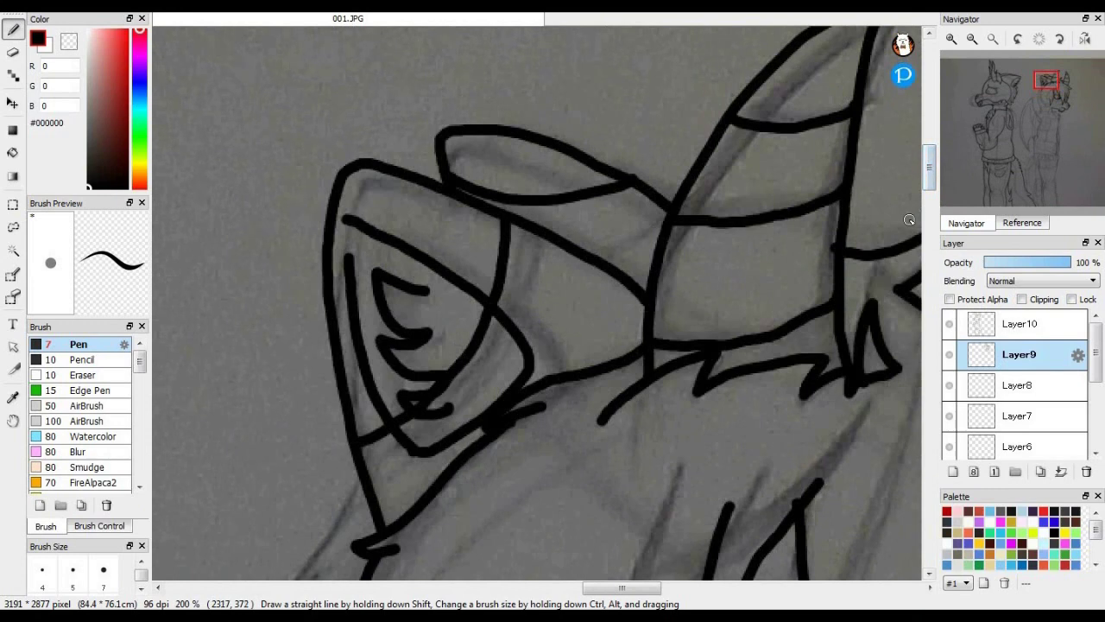
pyautogui.hotkey('ctrl', 'z')
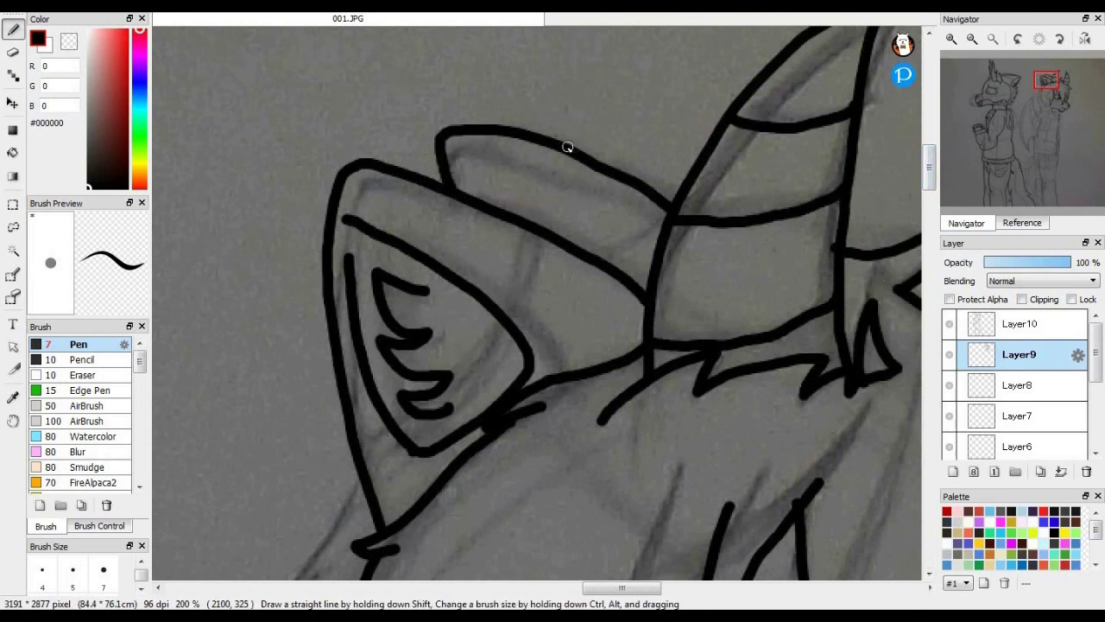
# - Add a spiky fur tuft along the far ear's upper edge and a pointed lock of hair below the near ear
pyautogui.moveTo(566, 147)
pyautogui.mouseDown()
pyautogui.moveTo(567, 120)
pyautogui.moveTo(609, 156)
pyautogui.moveTo(615, 128)
pyautogui.moveTo(648, 173)
pyautogui.mouseUp()
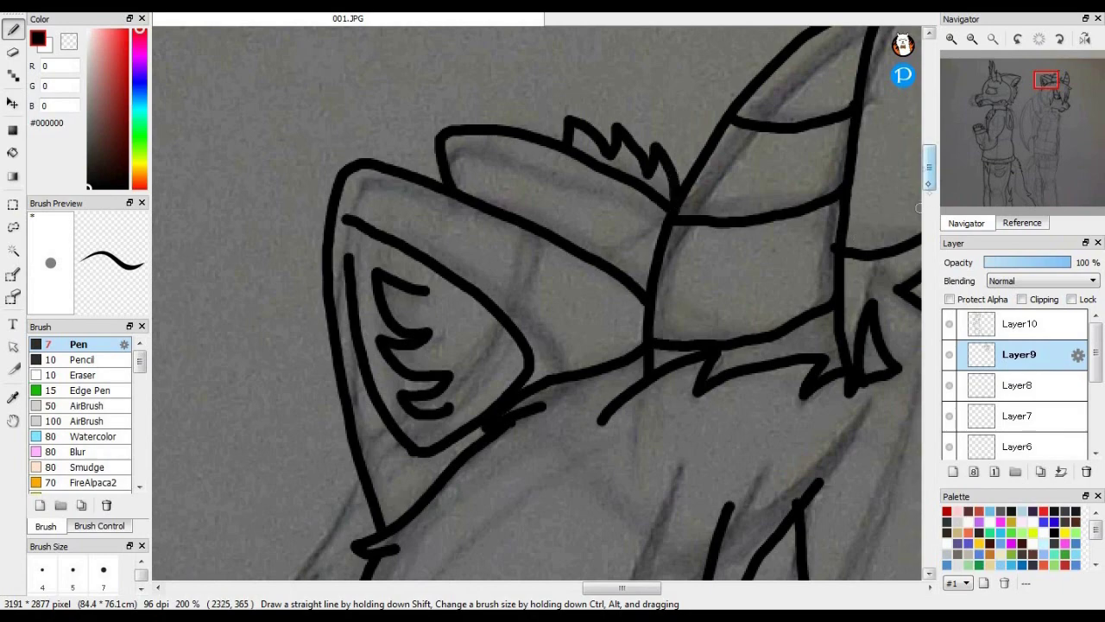
pyautogui.moveTo(930, 169)
pyautogui.mouseDown()
pyautogui.moveTo(930, 203)
pyautogui.moveTo(930, 192)
pyautogui.mouseUp()
pyautogui.moveTo(362, 157)
pyautogui.mouseDown()
pyautogui.moveTo(256, 291)
pyautogui.moveTo(321, 257)
pyautogui.mouseUp()
pyautogui.click(973, 39)
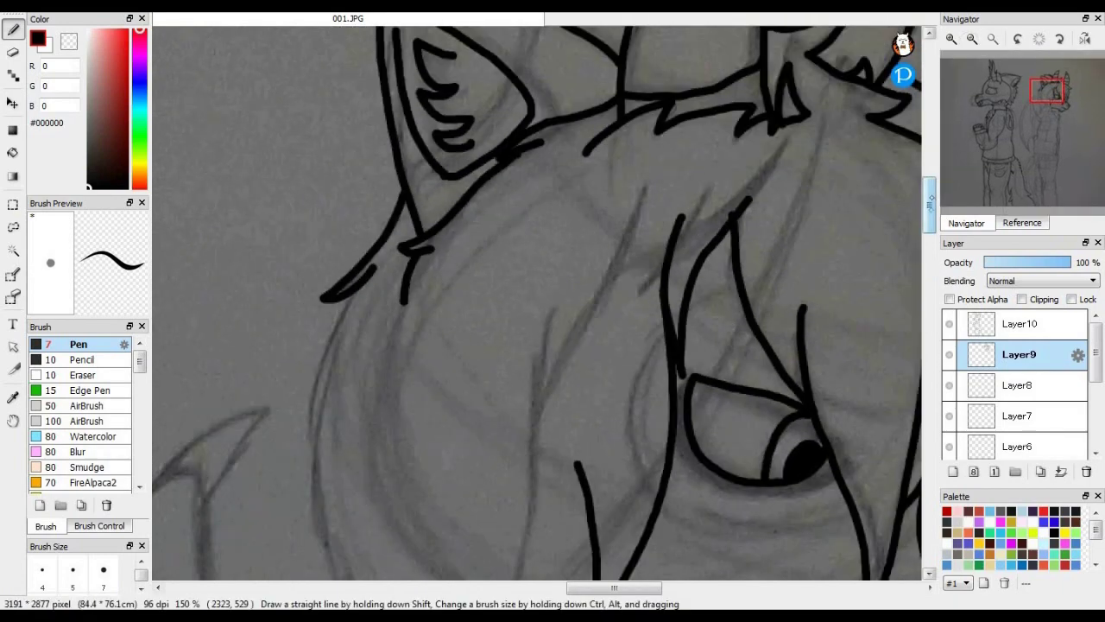
# - Ink the long pointed hair locks hanging from below the near ear along the right character's cheek and neck
pyautogui.moveTo(930, 202); pyautogui.dragTo(930, 223)
pyautogui.moveTo(352, 100)
pyautogui.mouseDown()
pyautogui.moveTo(319, 195)
pyautogui.moveTo(355, 415)
pyautogui.moveTo(405, 452)
pyautogui.mouseUp()
pyautogui.moveTo(391, 511)
pyautogui.mouseDown()
pyautogui.moveTo(412, 554)
pyautogui.moveTo(482, 395)
pyautogui.mouseUp()
pyautogui.moveTo(471, 481); pyautogui.dragTo(529, 226)
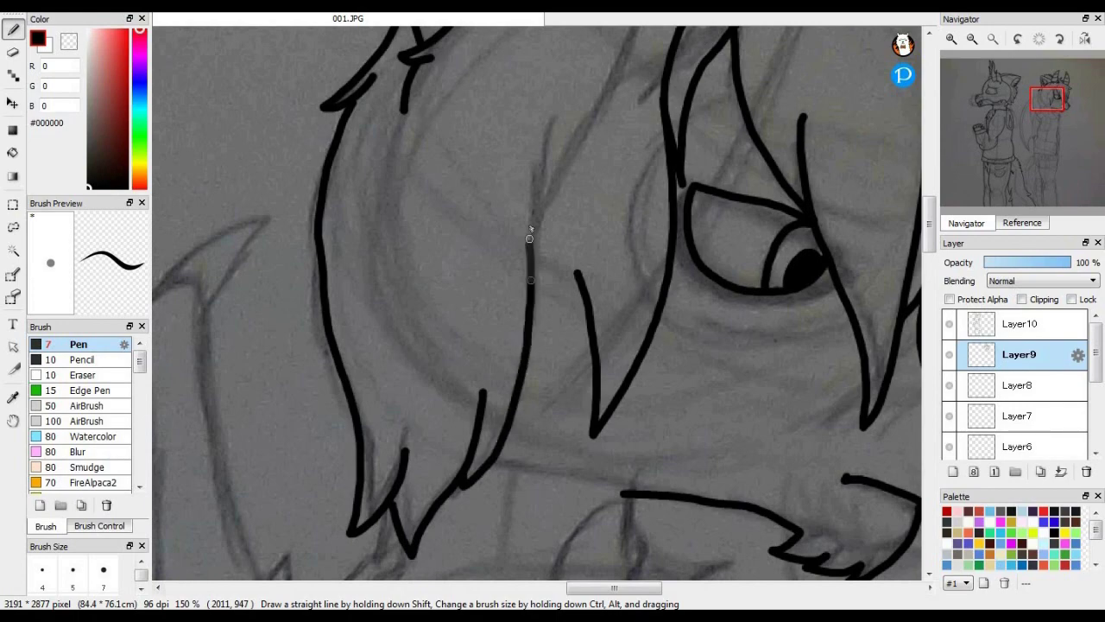
pyautogui.moveTo(530, 286); pyautogui.dragTo(575, 142)
# - Ink the neck, the spiky fur tuft at the throat and the shirt collar below the right character's head
pyautogui.moveTo(930, 224); pyautogui.dragTo(930, 251)
pyautogui.moveTo(633, 239)
pyautogui.mouseDown()
pyautogui.moveTo(646, 341)
pyautogui.moveTo(736, 380)
pyautogui.moveTo(714, 436)
pyautogui.mouseUp()
pyautogui.moveTo(690, 397); pyautogui.dragTo(656, 453)
pyautogui.moveTo(666, 371); pyautogui.dragTo(639, 429)
pyautogui.moveTo(399, 304); pyautogui.dragTo(363, 352)
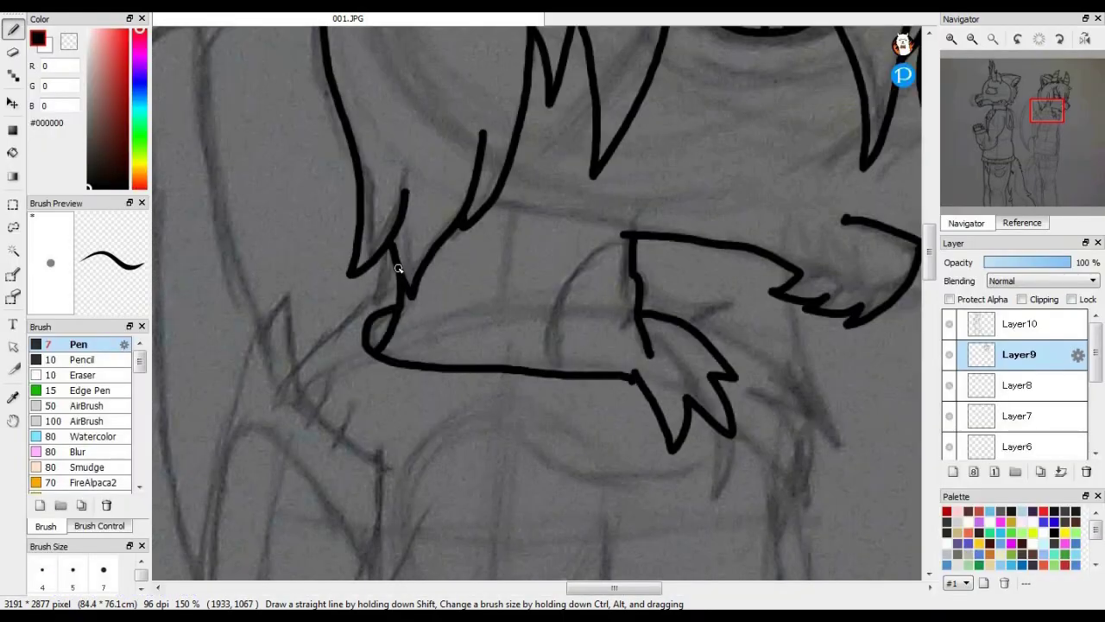
pyautogui.moveTo(390, 245)
pyautogui.mouseDown()
pyautogui.moveTo(399, 285)
pyautogui.moveTo(297, 365)
pyautogui.moveTo(315, 407)
pyautogui.moveTo(354, 406)
pyautogui.mouseUp()
# - Ink the right character's torso front and the bent near arm with its sleeve cuff, plus the far arm behind it
pyautogui.moveTo(929, 251); pyautogui.dragTo(929, 286)
pyautogui.moveTo(733, 102)
pyautogui.mouseDown()
pyautogui.moveTo(771, 328)
pyautogui.moveTo(721, 501)
pyautogui.mouseUp()
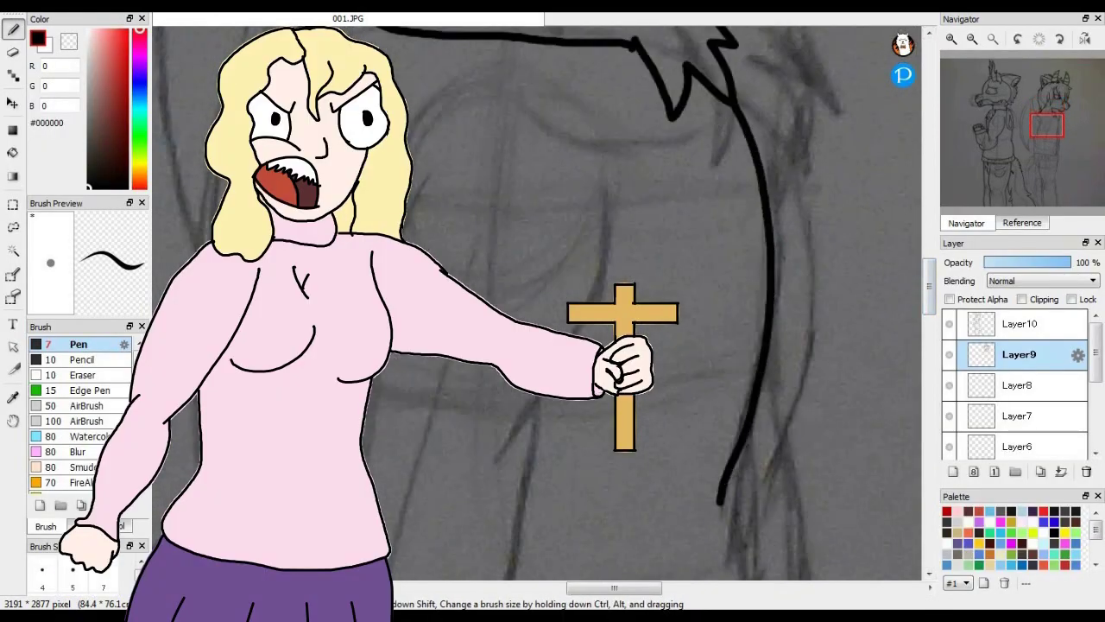
pyautogui.scroll(-5, 518, 388)
pyautogui.moveTo(363, 447)
pyautogui.mouseDown()
pyautogui.moveTo(672, 525)
pyautogui.moveTo(583, 271)
pyautogui.moveTo(432, 266)
pyautogui.mouseUp()
pyautogui.moveTo(539, 52); pyautogui.dragTo(488, 273)
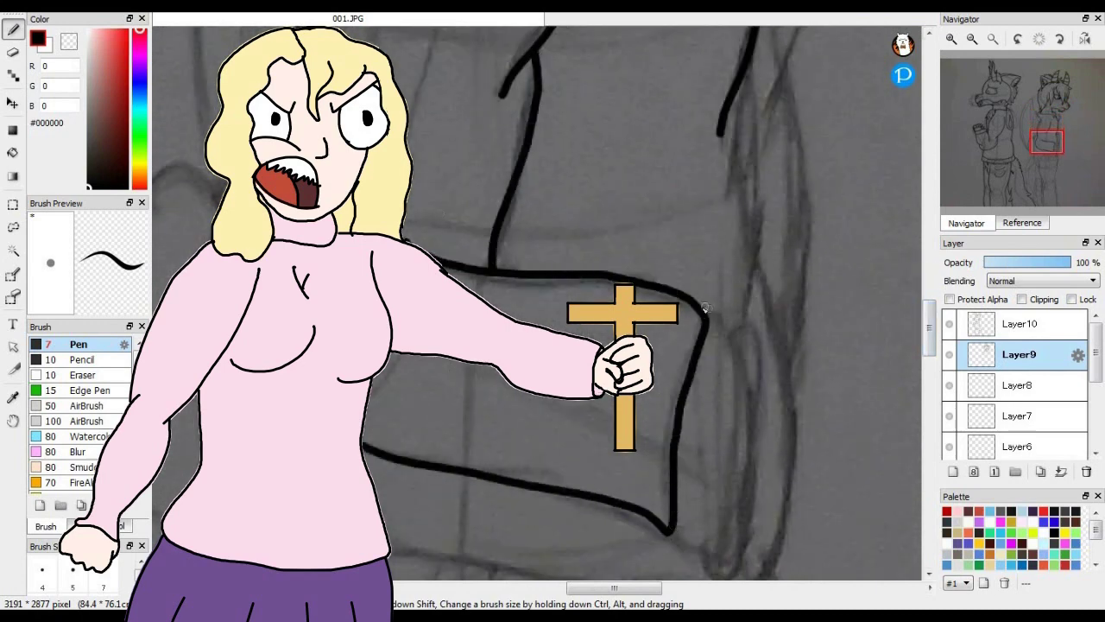
pyautogui.moveTo(699, 304)
pyautogui.mouseDown()
pyautogui.moveTo(744, 421)
pyautogui.moveTo(670, 534)
pyautogui.mouseUp()
pyautogui.moveTo(734, 102); pyautogui.dragTo(777, 580)
pyautogui.moveTo(741, 321)
pyautogui.mouseDown()
pyautogui.moveTo(753, 480)
pyautogui.moveTo(704, 575)
pyautogui.moveTo(740, 555)
pyautogui.mouseUp()
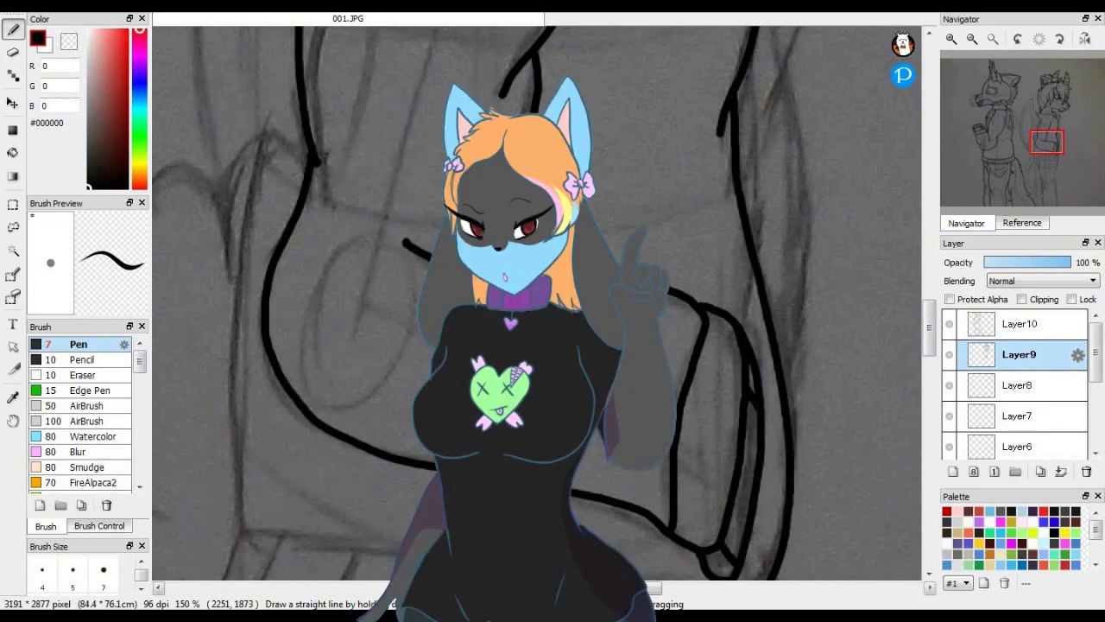
# - Ink the wing root and short shoulder lines behind the right character's back, undoing the stray stroke along the wing
pyautogui.moveTo(620, 588); pyautogui.dragTo(581, 588)
pyautogui.moveTo(632, 155); pyautogui.dragTo(594, 135)
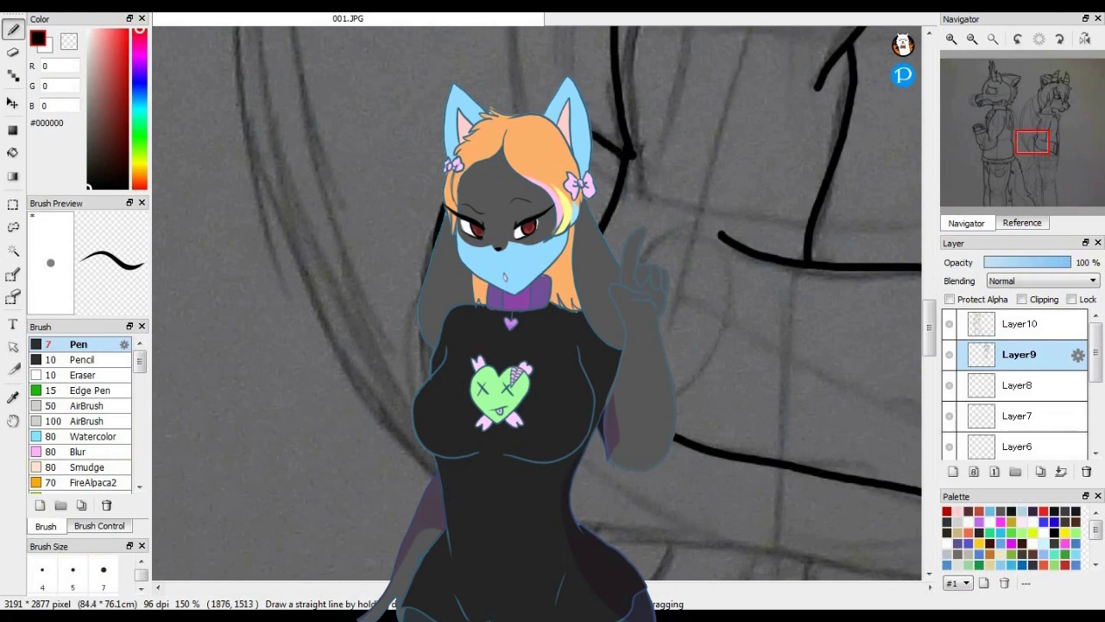
pyautogui.scroll(3, 537, 302)
pyautogui.moveTo(706, 436); pyautogui.dragTo(697, 510)
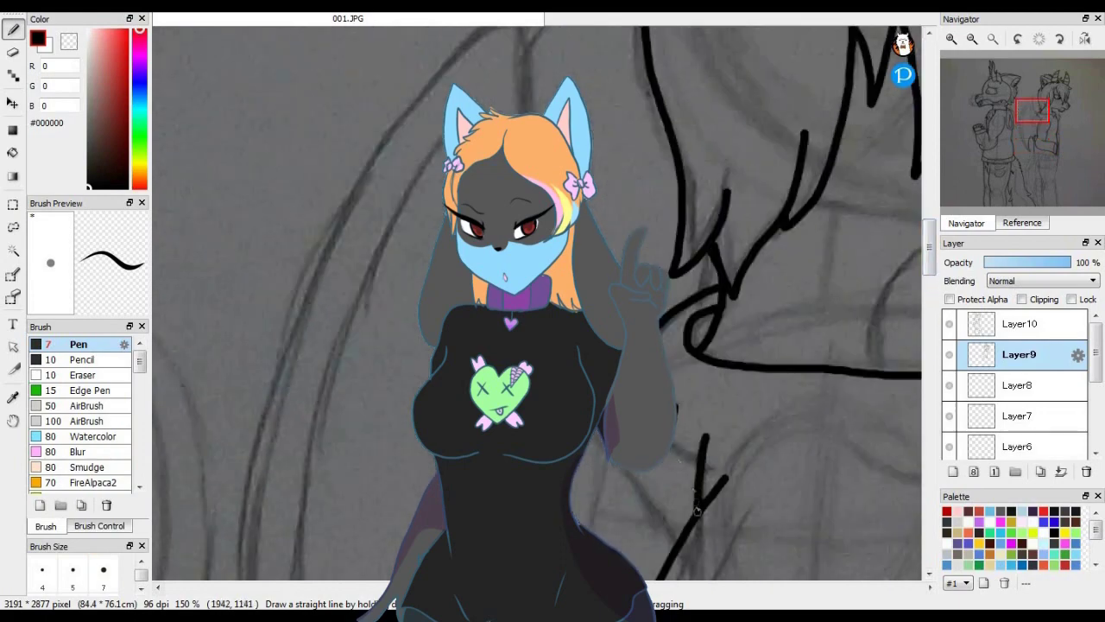
pyautogui.moveTo(523, 40); pyautogui.dragTo(522, 113)
pyautogui.hotkey('ctrl', 'z')
pyautogui.moveTo(674, 436); pyautogui.dragTo(700, 457)
# - Ink the wing's long curved outer edge from the upper tip down to the lower point behind the torso
pyautogui.moveTo(930, 263); pyautogui.dragTo(930, 241)
pyautogui.moveTo(422, 361); pyautogui.dragTo(293, 592)
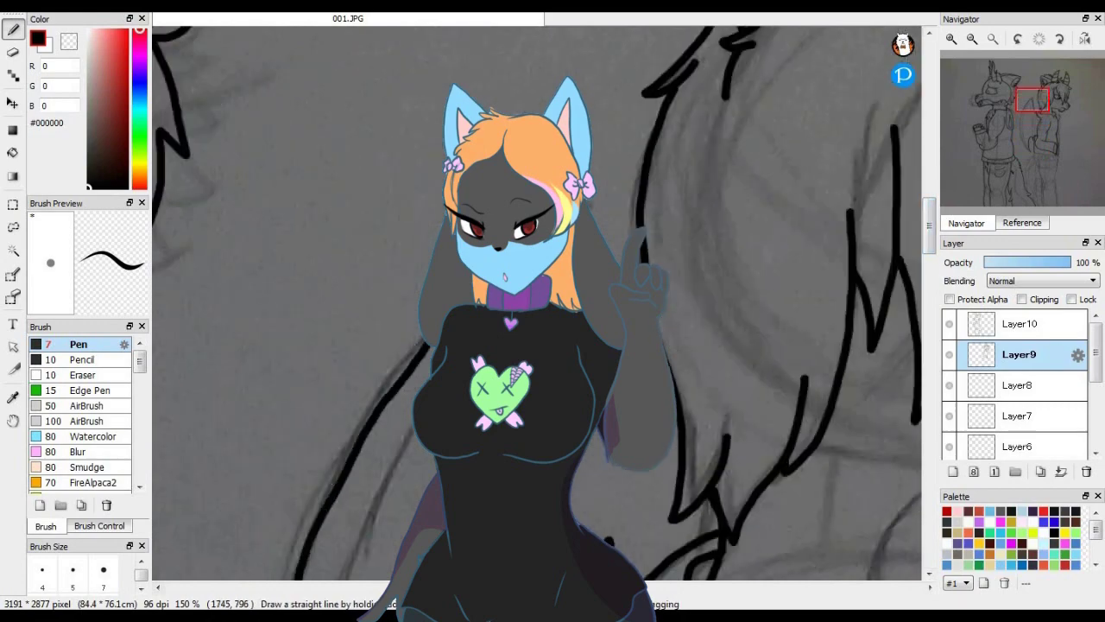
pyautogui.moveTo(1032, 105)
pyautogui.mouseDown()
pyautogui.moveTo(1004, 168)
pyautogui.moveTo(1024, 118)
pyautogui.mouseUp()
pyautogui.moveTo(495, 200); pyautogui.dragTo(446, 591)
pyautogui.moveTo(930, 247); pyautogui.dragTo(930, 299)
pyautogui.moveTo(437, 58); pyautogui.dragTo(506, 356)
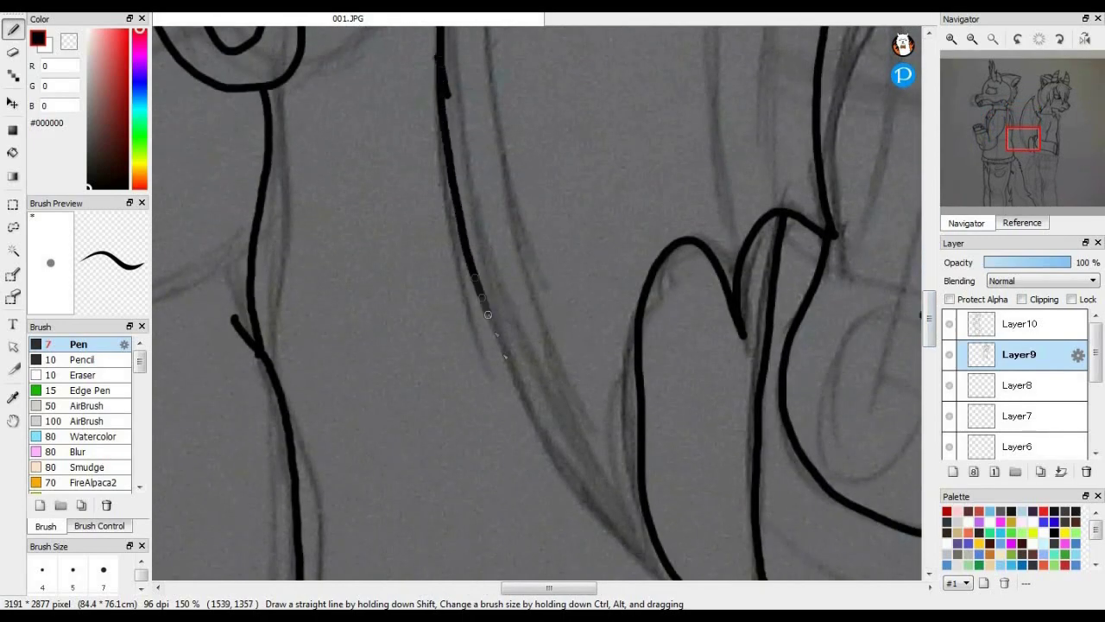
pyautogui.moveTo(488, 315); pyautogui.dragTo(670, 566)
# - Erase the overlapping stroke end on the wing's outer edge and redraw the join as one smooth line
pyautogui.press('e')
pyautogui.moveTo(471, 89)
pyautogui.mouseDown()
pyautogui.moveTo(449, 79)
pyautogui.moveTo(449, 99)
pyautogui.mouseUp()
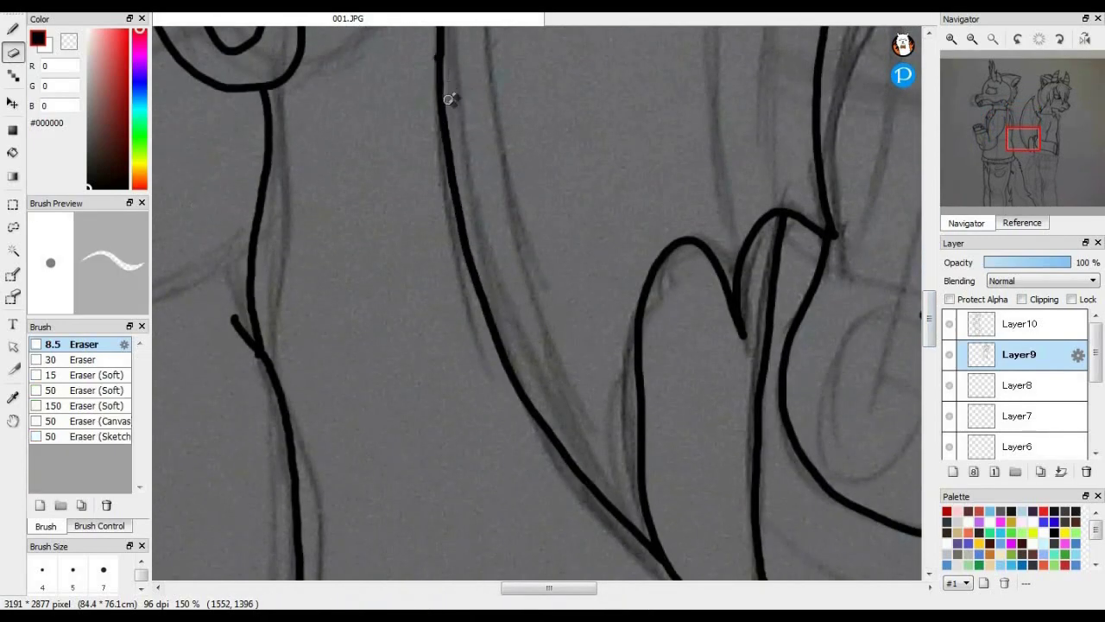
pyautogui.press('b')
pyautogui.moveTo(437, 53); pyautogui.dragTo(446, 124)
# - Ink the wing's inner edge parallel to the outer one and close it at the lower point
pyautogui.click(973, 39)
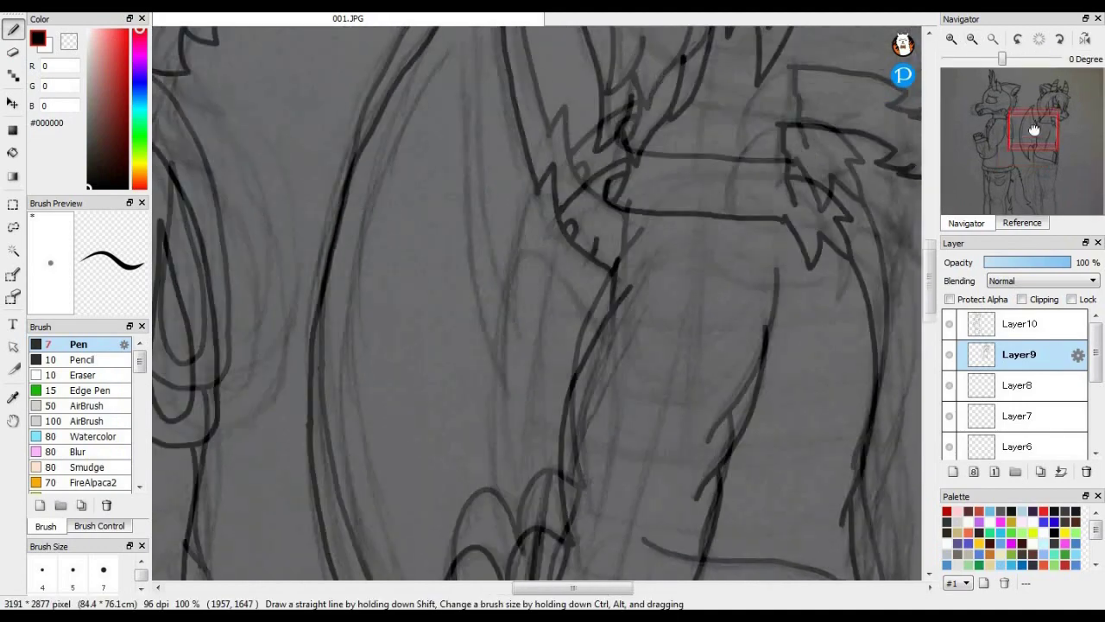
pyautogui.moveTo(1035, 130); pyautogui.dragTo(1033, 128)
pyautogui.click(973, 39)
pyautogui.moveTo(1018, 132); pyautogui.dragTo(1024, 138)
pyautogui.moveTo(553, 432); pyautogui.dragTo(603, 527)
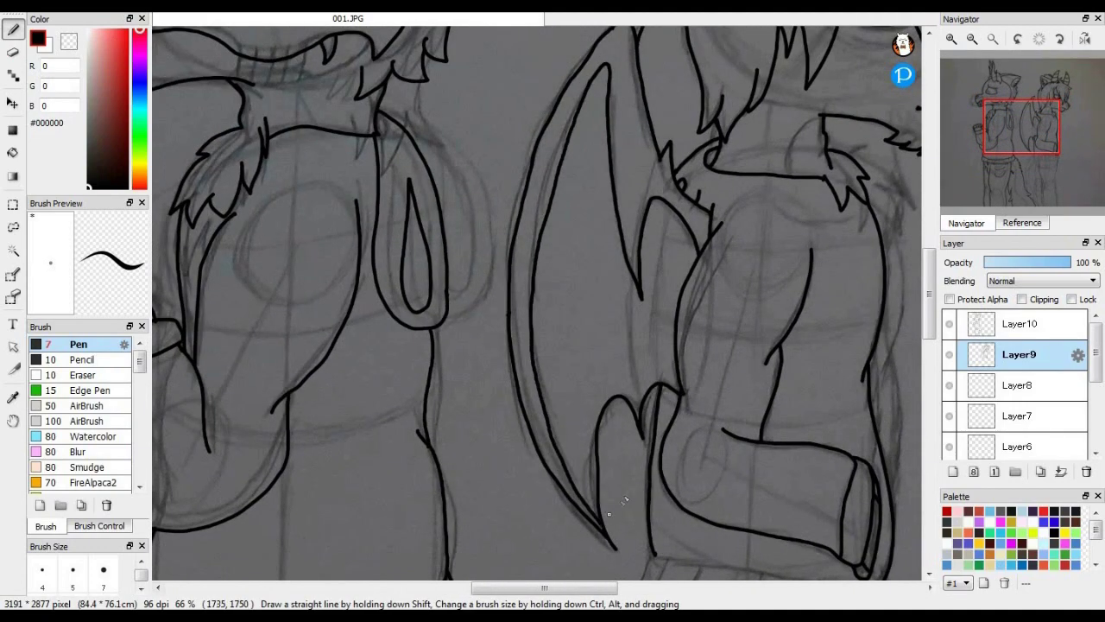
# - Ink the rounded hem band at the waist of the right character's top and divide it with vertical rib lines
pyautogui.moveTo(1039, 140)
pyautogui.mouseDown()
pyautogui.moveTo(1061, 176)
pyautogui.moveTo(1042, 180)
pyautogui.moveTo(1046, 161)
pyautogui.mouseUp()
pyautogui.click(952, 39)
pyautogui.click(952, 38)
pyautogui.moveTo(267, 269)
pyautogui.mouseDown()
pyautogui.moveTo(326, 409)
pyautogui.moveTo(799, 403)
pyautogui.moveTo(448, 301)
pyautogui.moveTo(304, 275)
pyautogui.mouseUp()
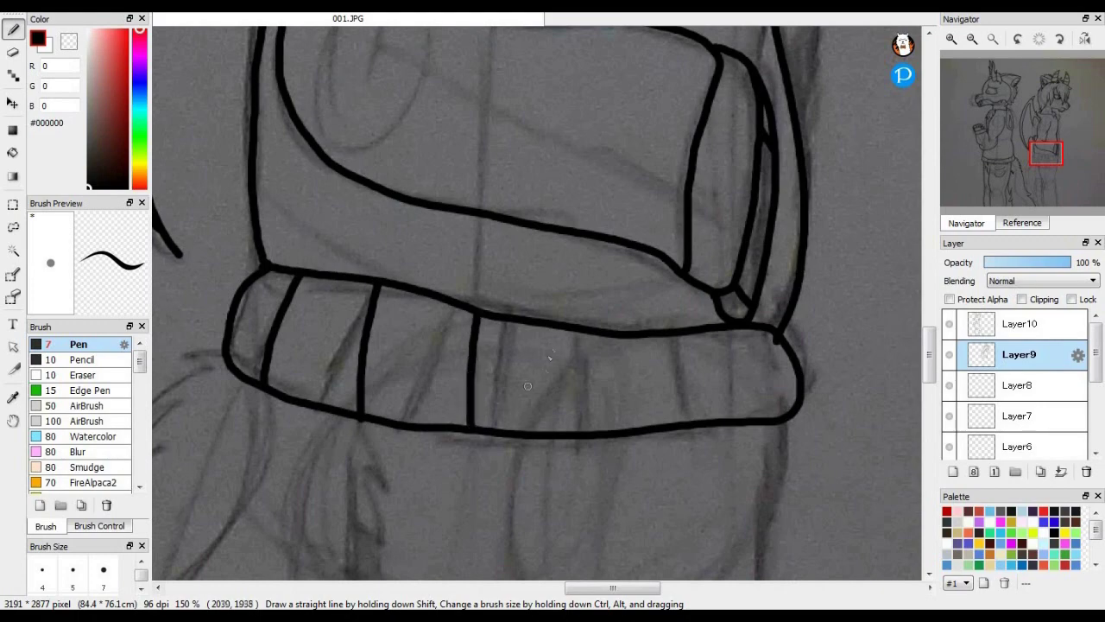
pyautogui.moveTo(848, 367); pyautogui.dragTo(846, 183)
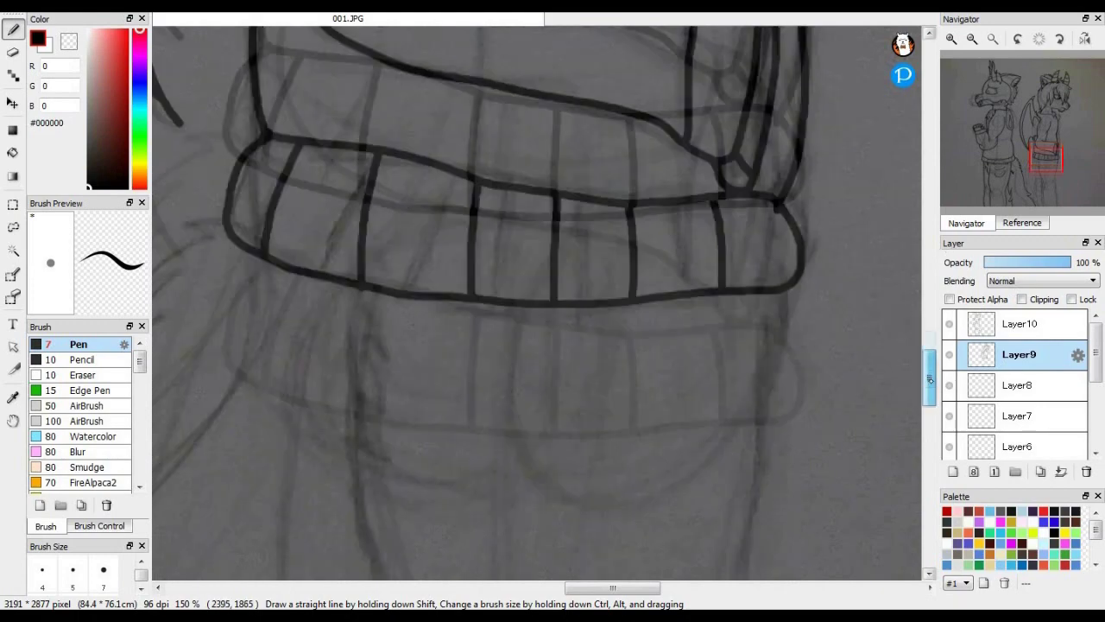
# - Ink the jagged fur just below the hem and the leg's front edge down to the lower leg
pyautogui.moveTo(363, 227); pyautogui.dragTo(390, 421)
pyautogui.moveTo(760, 293); pyautogui.dragTo(712, 578)
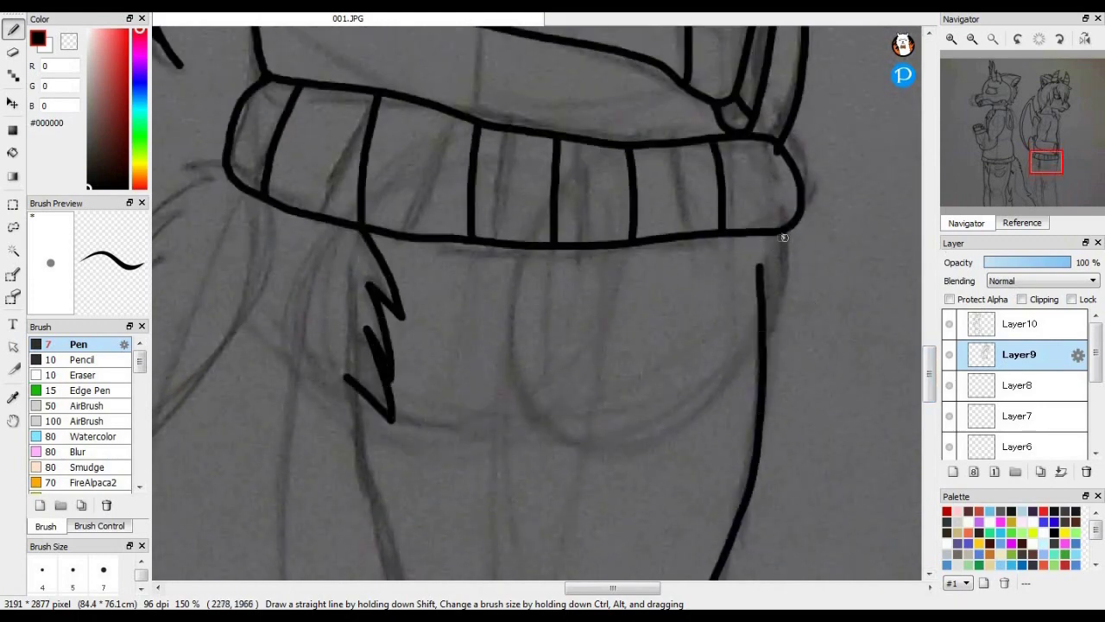
pyautogui.moveTo(928, 364); pyautogui.dragTo(929, 411)
pyautogui.moveTo(717, 114)
pyautogui.mouseDown()
pyautogui.moveTo(744, 373)
pyautogui.moveTo(728, 484)
pyautogui.mouseUp()
pyautogui.moveTo(928, 415); pyautogui.dragTo(928, 439)
pyautogui.moveTo(727, 243)
pyautogui.mouseDown()
pyautogui.moveTo(763, 398)
pyautogui.moveTo(777, 591)
pyautogui.mouseUp()
# - Ink the rear contour of the right character's leg down past the knee
pyautogui.moveTo(929, 447); pyautogui.dragTo(928, 459)
pyautogui.click(973, 39)
pyautogui.click(972, 38)
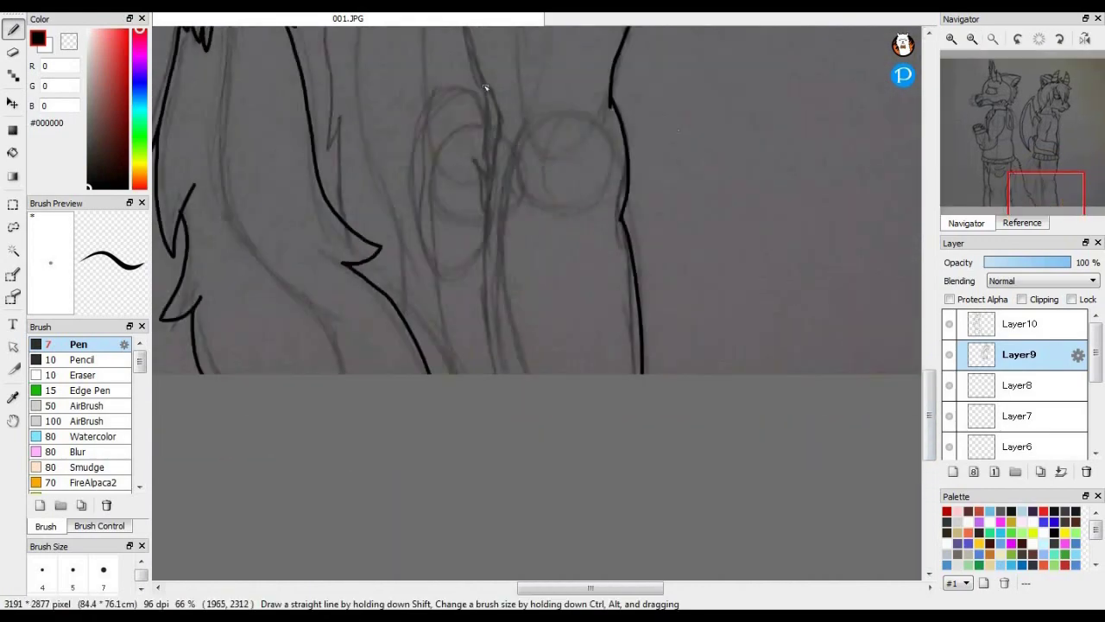
pyautogui.hotkey('ctrl', '+')
pyautogui.hotkey('ctrl', '+')
pyautogui.moveTo(426, 102); pyautogui.dragTo(449, 417)
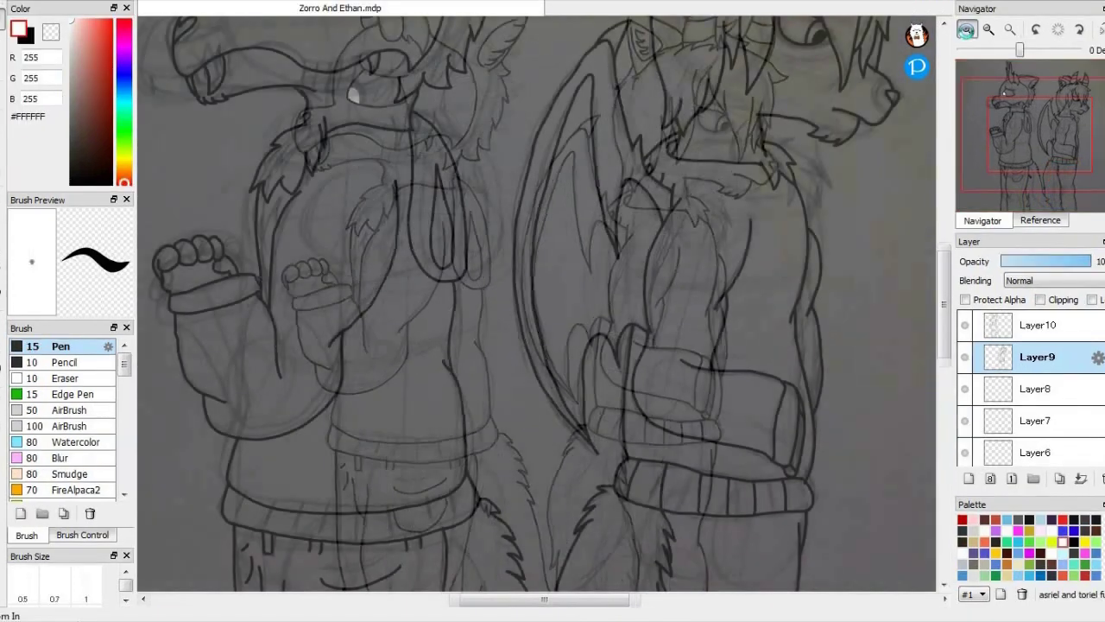
# - Add white highlights to the right character's eye with the 15-pixel pen
pyautogui.hotkey('ctrl', '+')
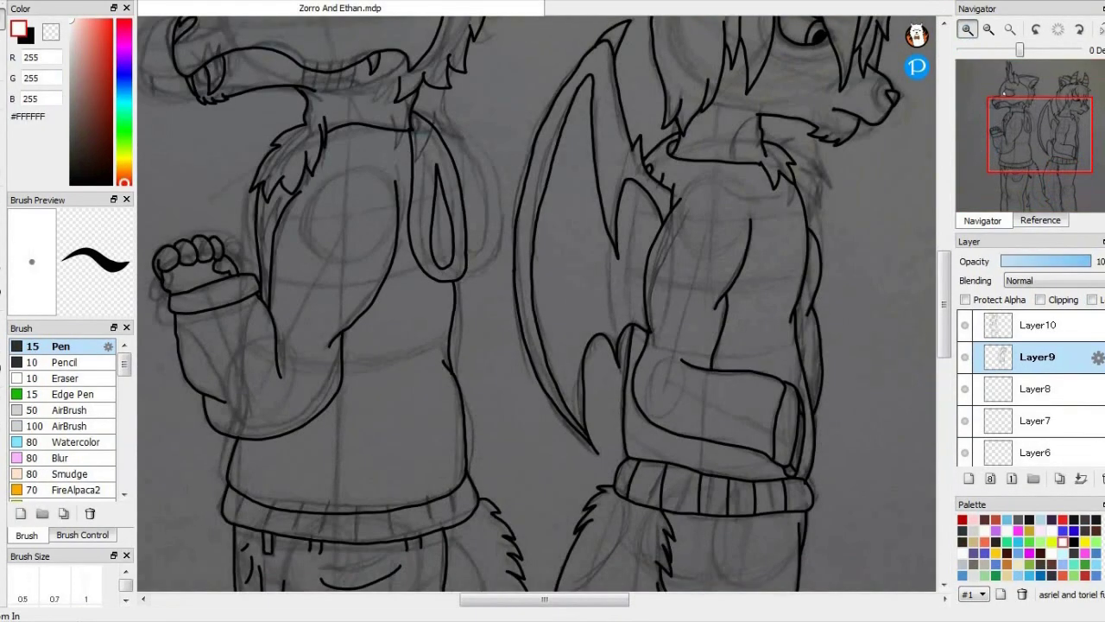
pyautogui.hotkey('ctrl', '+')
pyautogui.click(968, 30)
pyautogui.click(968, 30)
pyautogui.moveTo(1063, 105); pyautogui.dragTo(1074, 90)
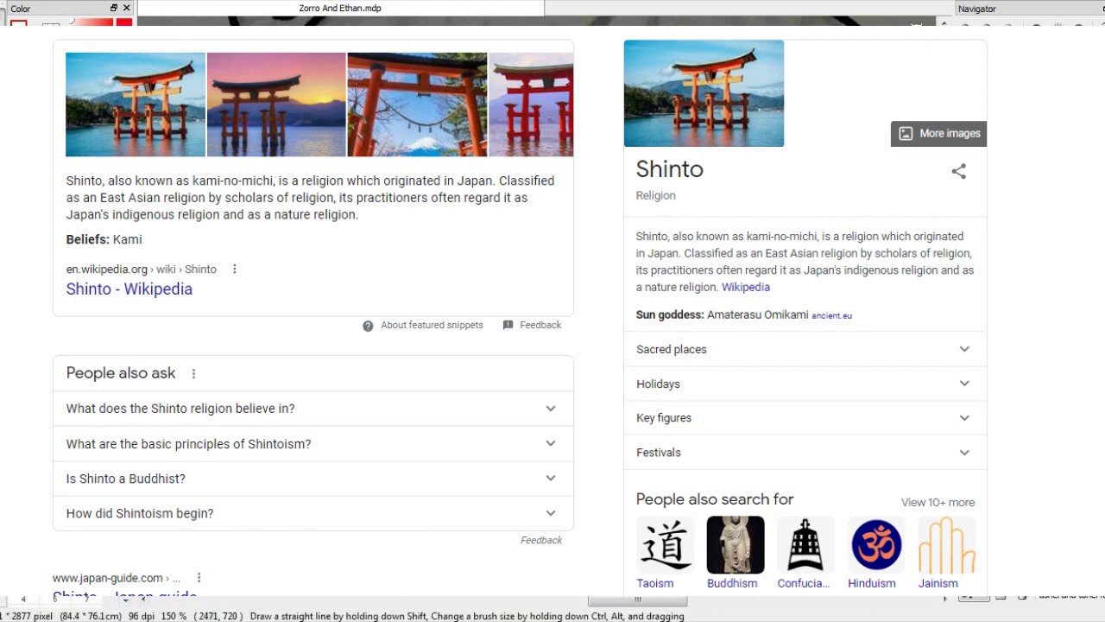
pyautogui.click(1008, 30)
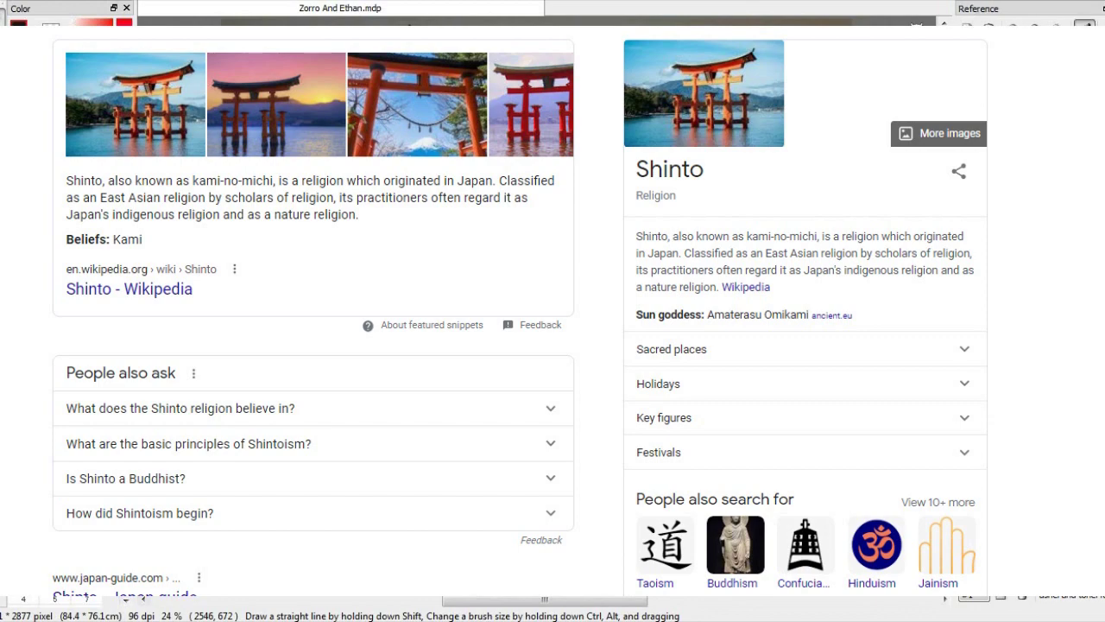
# - Outline the fur spots on the right character's tail and rear leg on Layer7 in #141414, following the reference image
pyautogui.click(983, 221)
pyautogui.click(967, 30)
pyautogui.moveTo(1062, 188); pyautogui.dragTo(1056, 160)
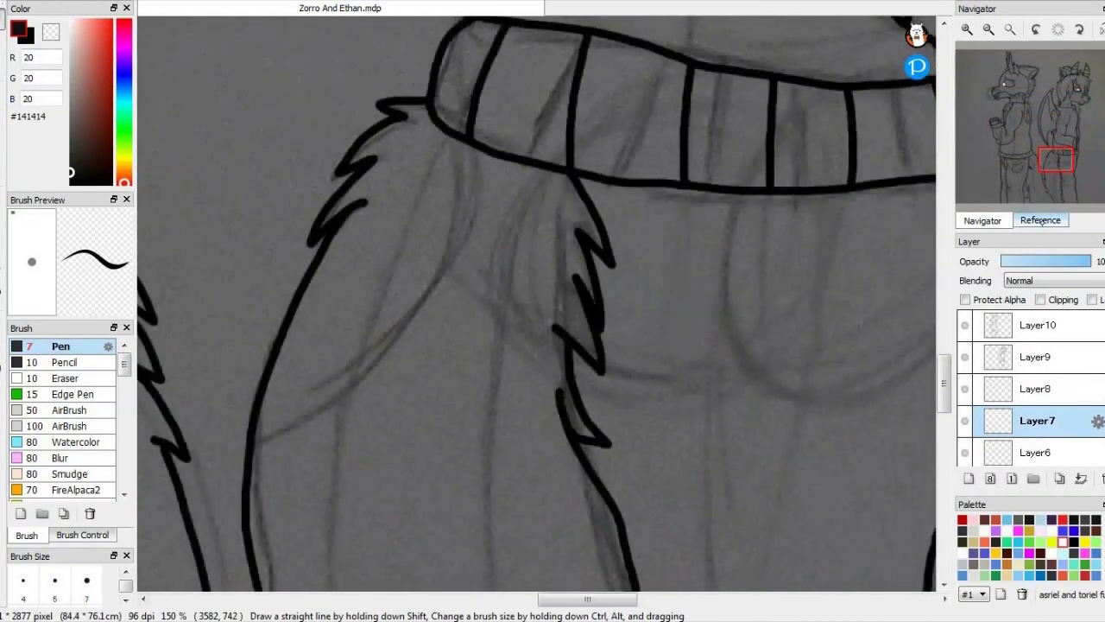
pyautogui.click(1041, 221)
pyautogui.moveTo(469, 141); pyautogui.dragTo(249, 433)
pyautogui.moveTo(944, 378); pyautogui.dragTo(944, 432)
pyautogui.moveTo(637, 133); pyautogui.dragTo(649, 430)
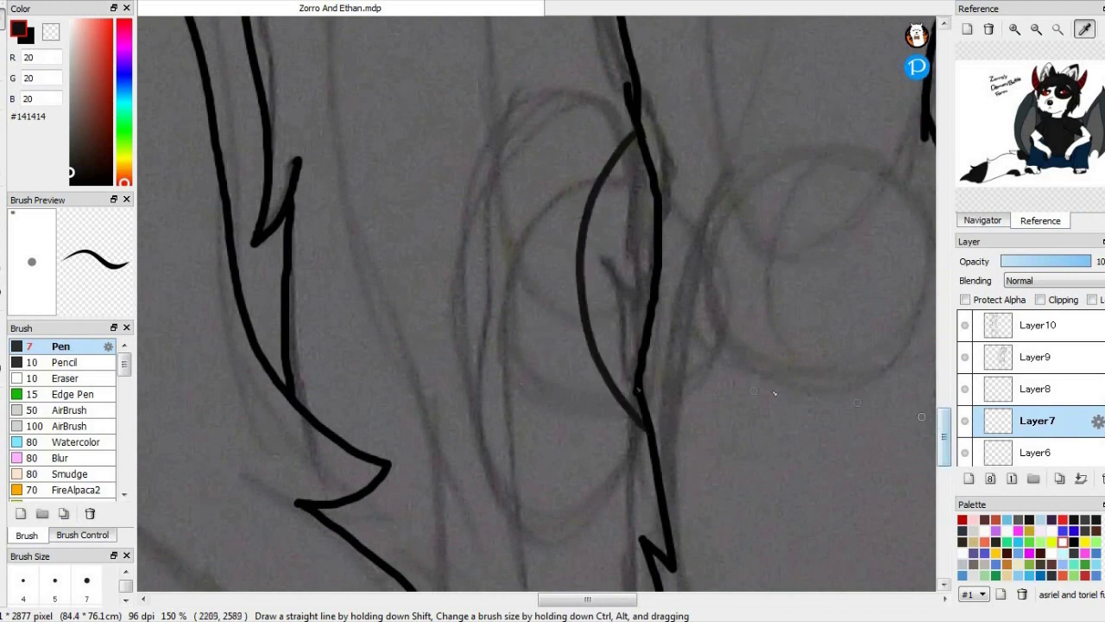
pyautogui.moveTo(387, 227)
pyautogui.mouseDown()
pyautogui.moveTo(318, 484)
pyautogui.moveTo(304, 428)
pyautogui.mouseUp()
pyautogui.click(1, 43)
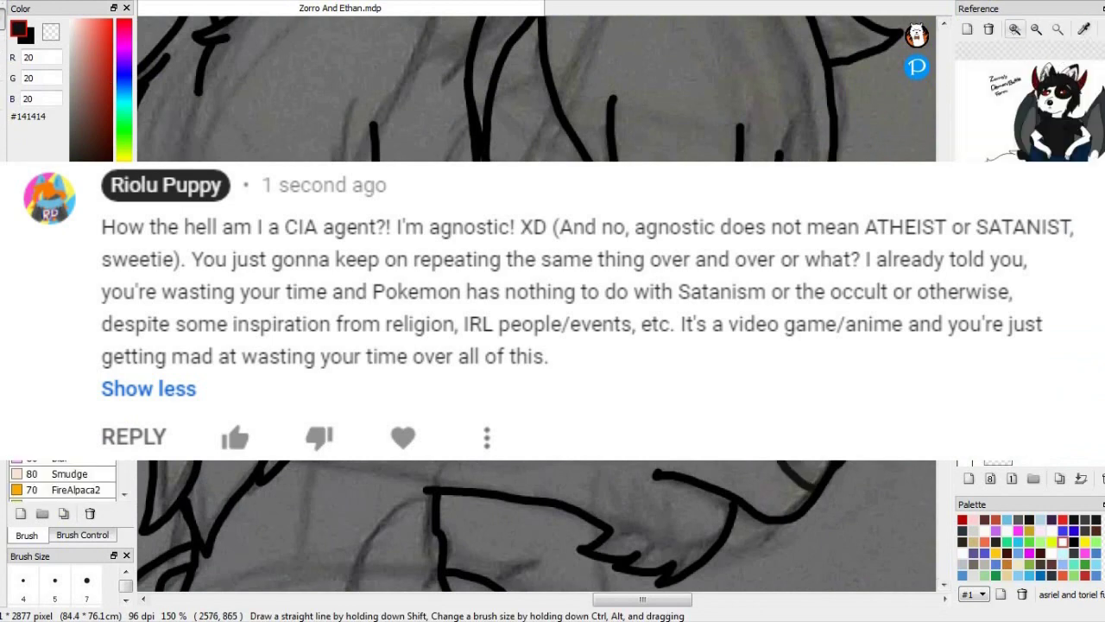
# - Examine the head markings on the enlarged reference image against the right character's inked head
pyautogui.click(1014, 29)
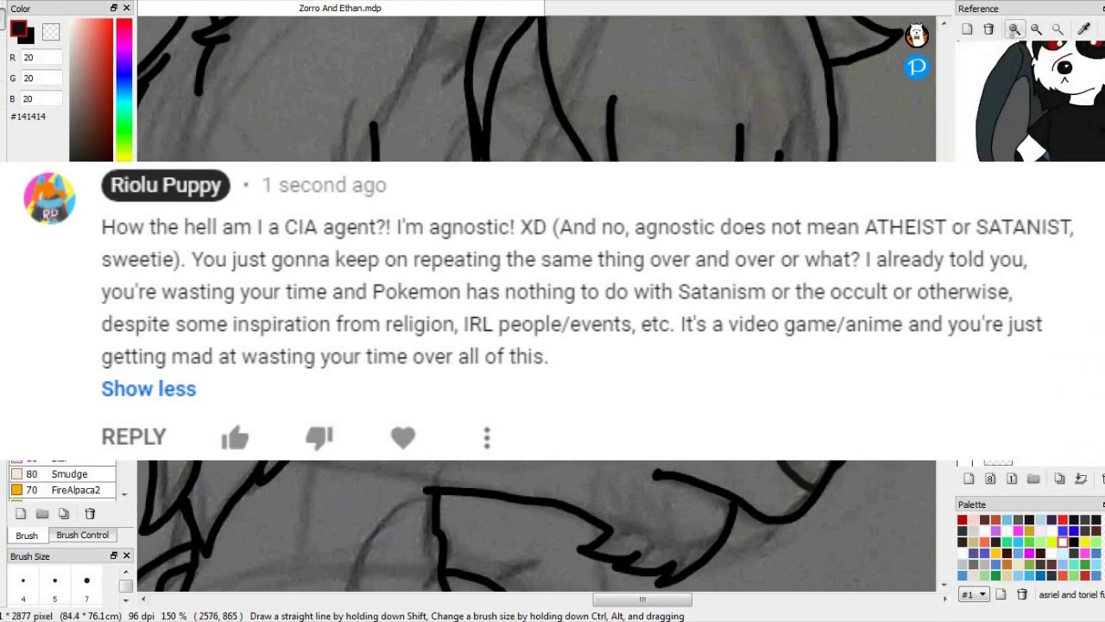
pyautogui.click(1015, 29)
pyautogui.moveTo(1030, 86); pyautogui.dragTo(1037, 120)
pyautogui.moveTo(944, 233); pyautogui.dragTo(944, 261)
pyautogui.moveTo(1057, 79); pyautogui.dragTo(1032, 131)
pyautogui.moveTo(944, 257); pyautogui.dragTo(944, 176)
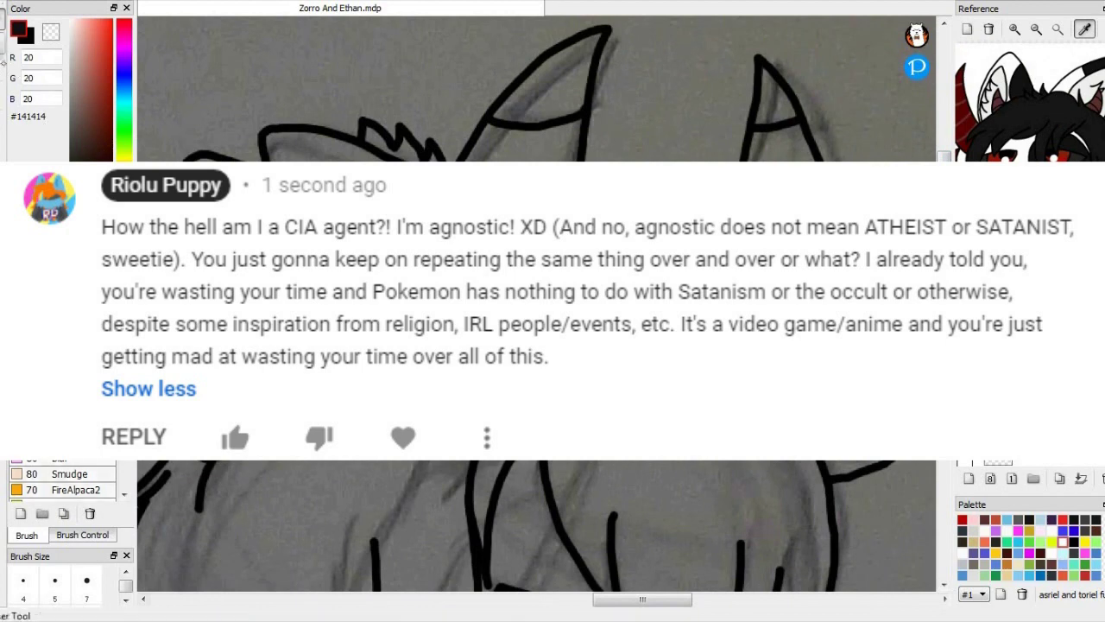
# - Hide the scanned sketch and fill the right character's ear, tail and leg spots with #141414 on Layer6
pyautogui.click(2, 43)
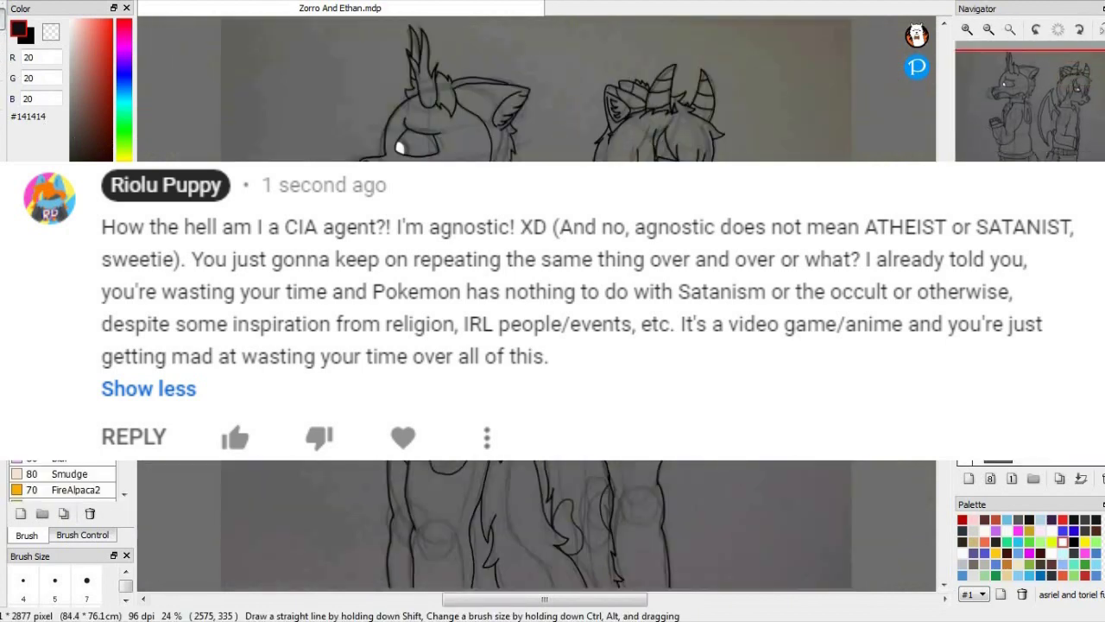
pyautogui.click(1049, 455)
pyautogui.click(3, 148)
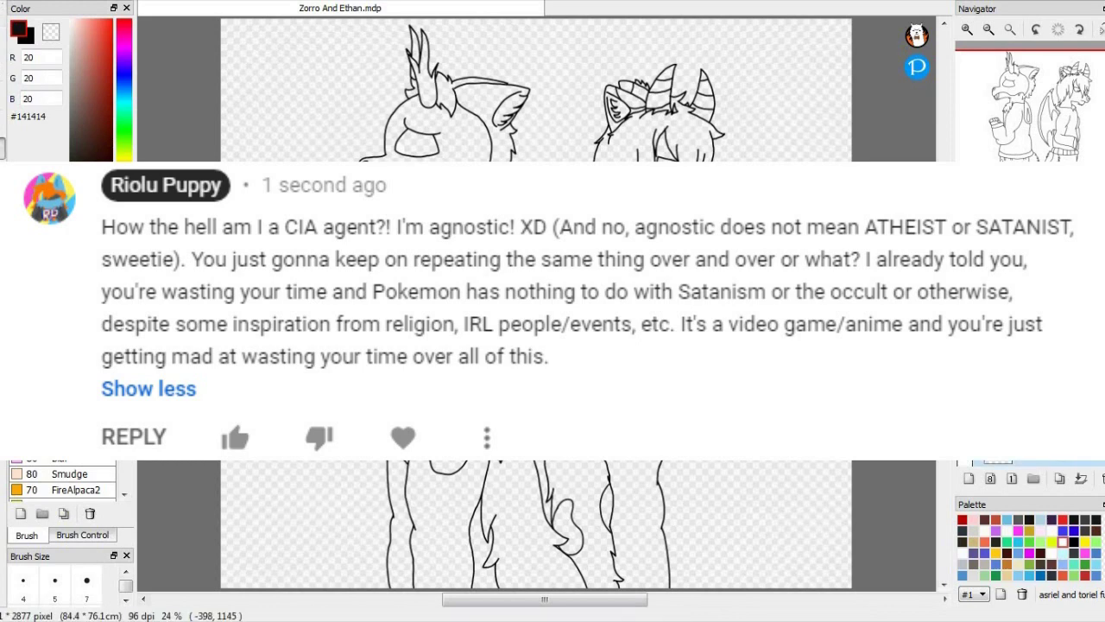
pyautogui.click(566, 521)
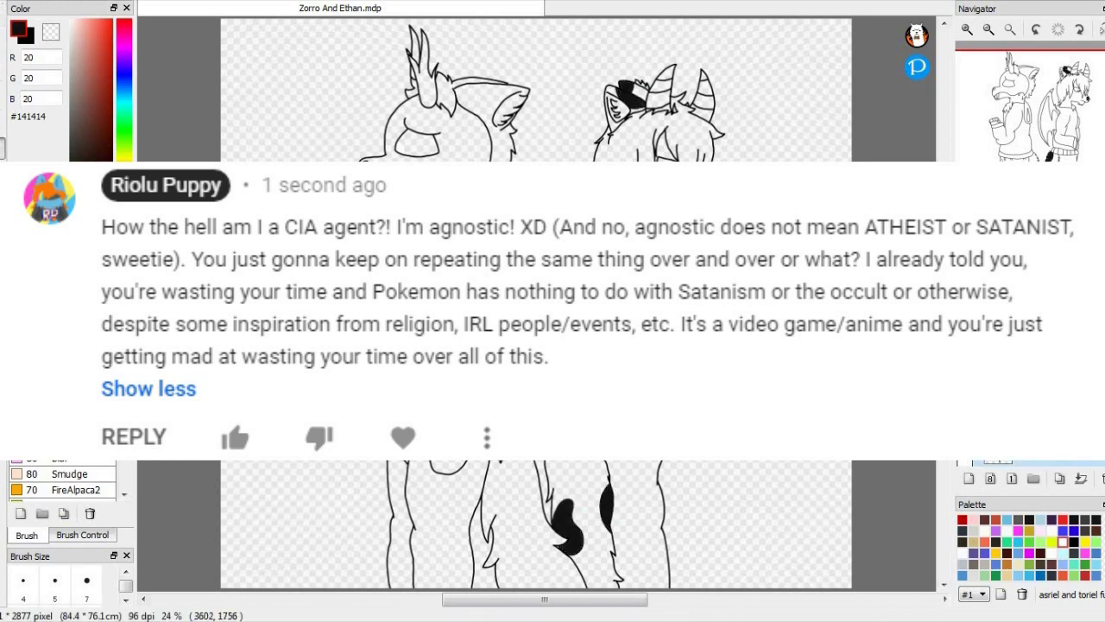
# - Fill the right character's hair with #161616 and cover leftover gaps with the pen at size 15
pyautogui.click(1037, 213)
pyautogui.click(638, 143)
pyautogui.click(1032, 246)
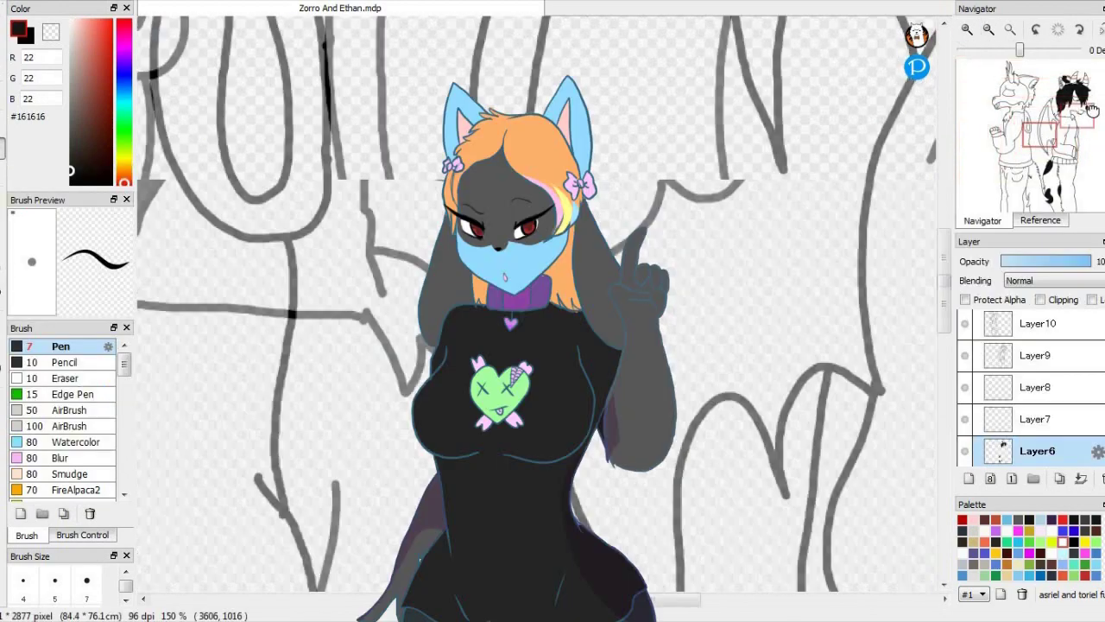
pyautogui.click(87, 581)
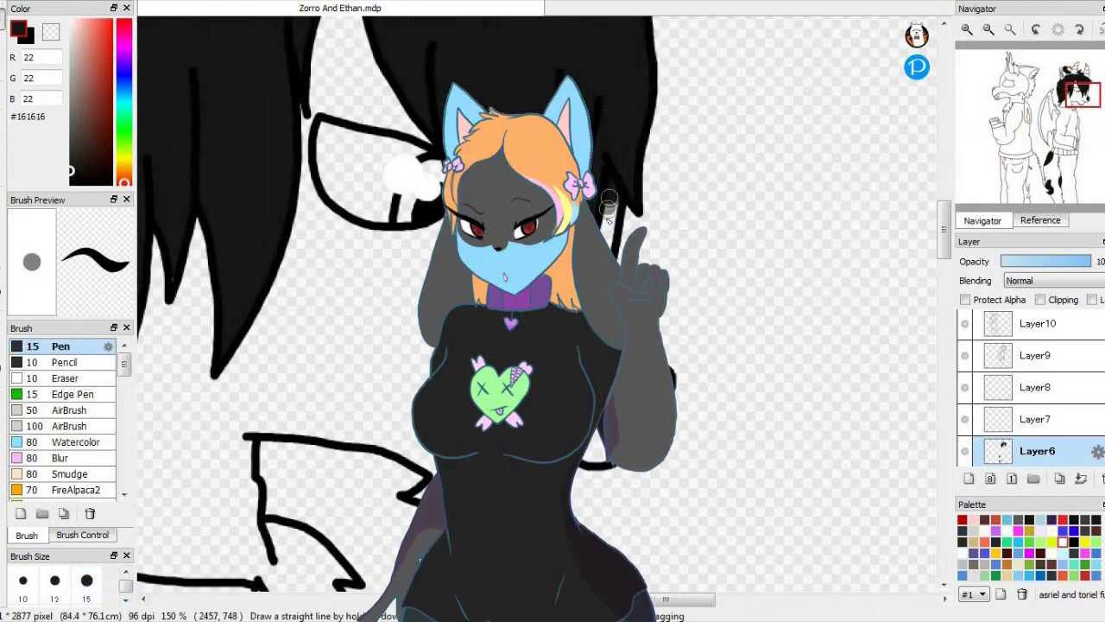
# - Sample white from the reference image and fill the right character's face with it
pyautogui.click(1041, 220)
pyautogui.click(1084, 30)
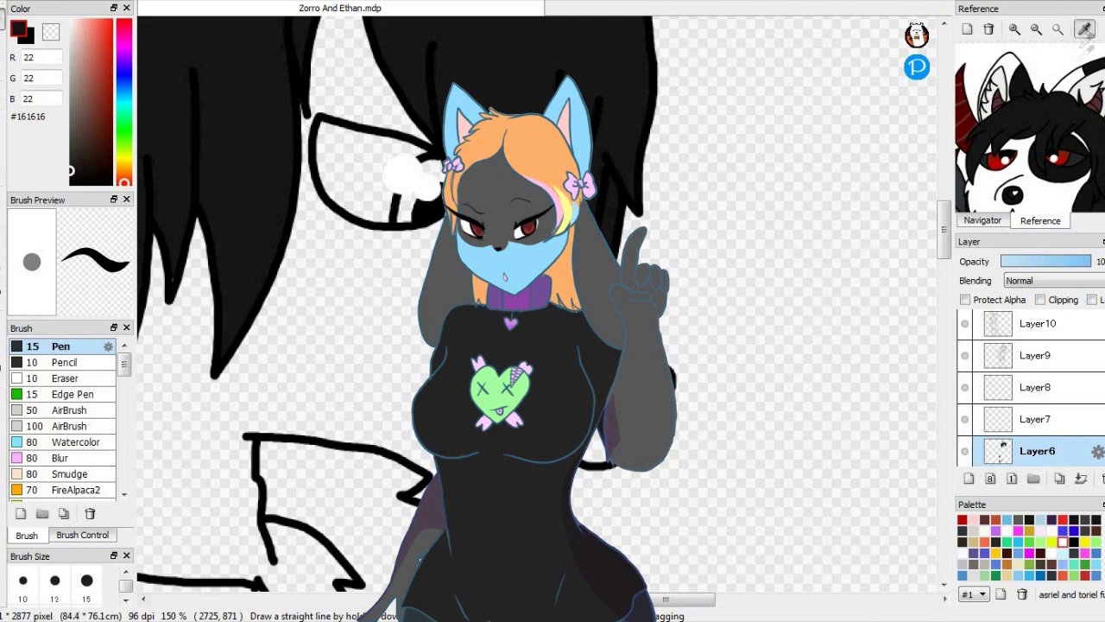
pyautogui.click(1052, 64)
pyautogui.click(2, 149)
pyautogui.click(326, 297)
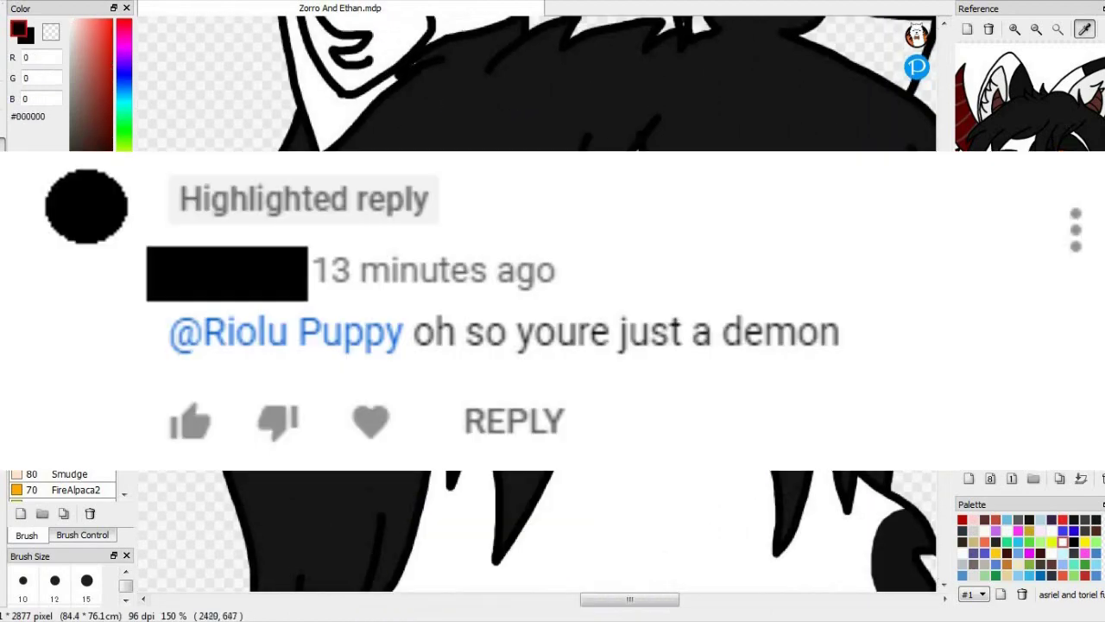
# - Sample the dark red horn colour #5A0004 from the reference image and show the whole drawing
pyautogui.click(1032, 168)
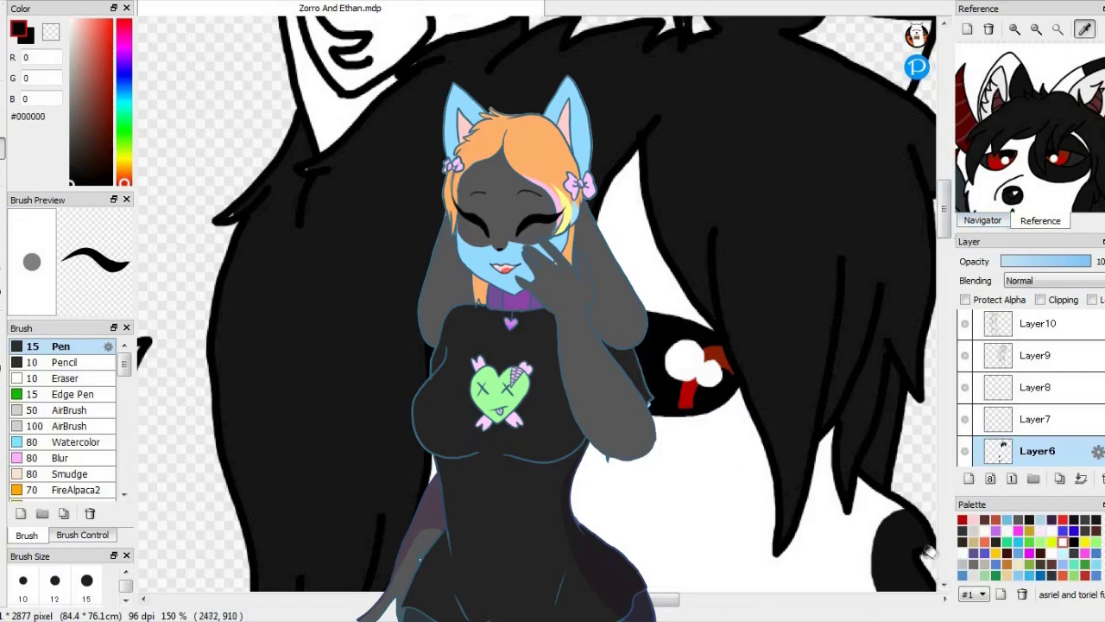
pyautogui.click(983, 221)
pyautogui.click(1012, 29)
pyautogui.click(1041, 220)
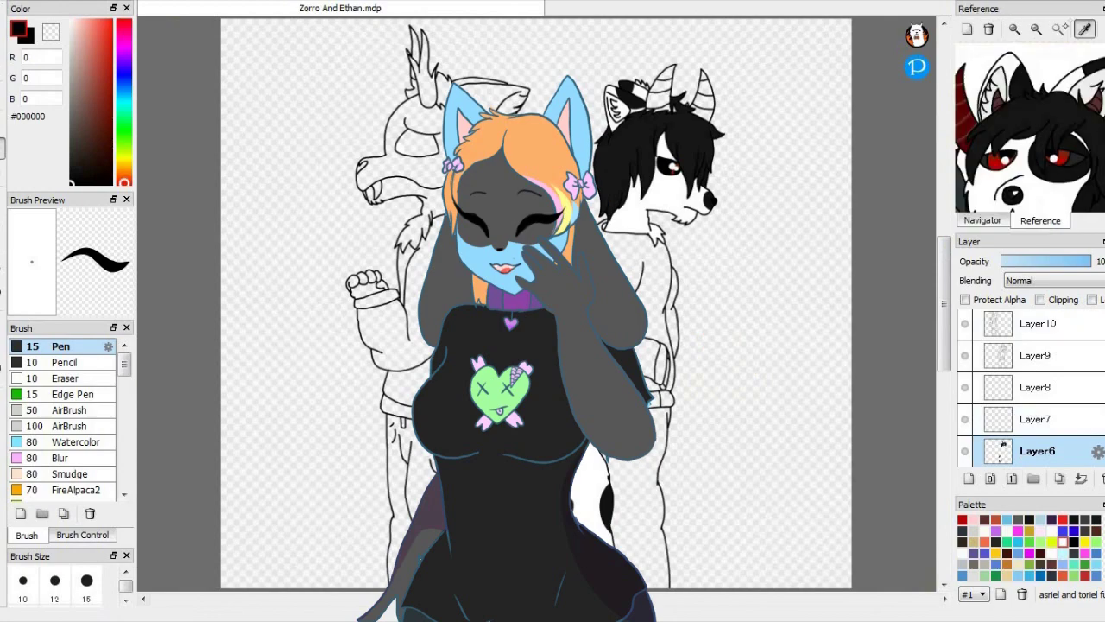
pyautogui.click(983, 220)
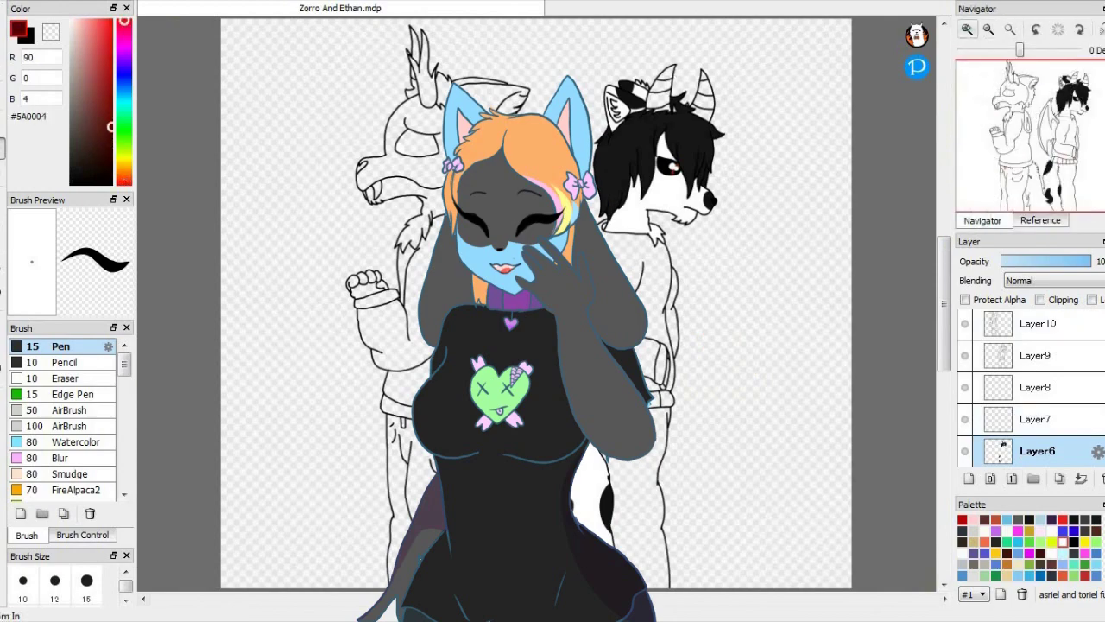
# - Fill every segment of both horns on the right character with #5A0004
pyautogui.click(967, 29)
pyautogui.click(967, 29)
pyautogui.click(1078, 69)
pyautogui.click(441, 335)
pyautogui.click(466, 250)
pyautogui.click(503, 177)
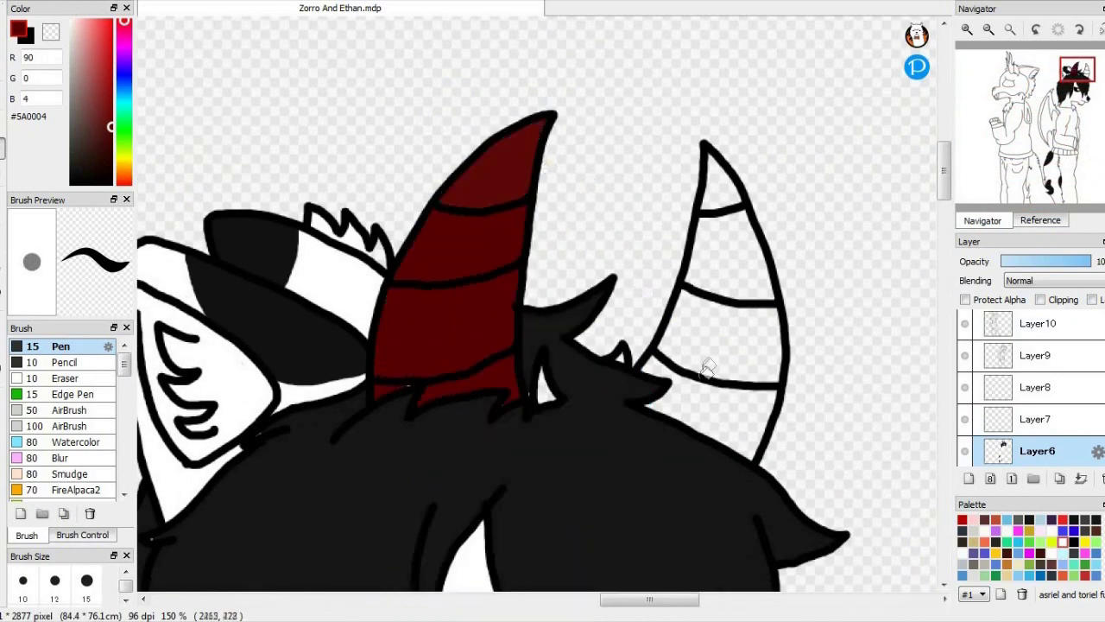
pyautogui.click(717, 401)
pyautogui.click(716, 337)
pyautogui.click(719, 247)
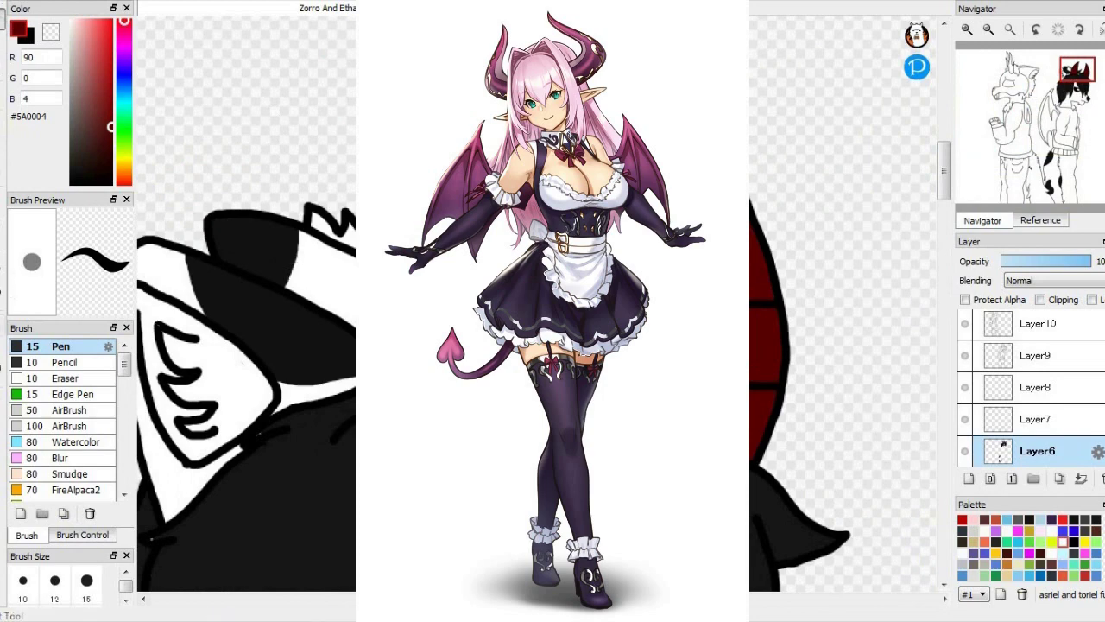
# - Sample the slate wing colour #2D3538 from the reference image and bring the right character's wing into view for filling
pyautogui.keyDown('alt'); pyautogui.click(154, 540); pyautogui.keyUp('alt')
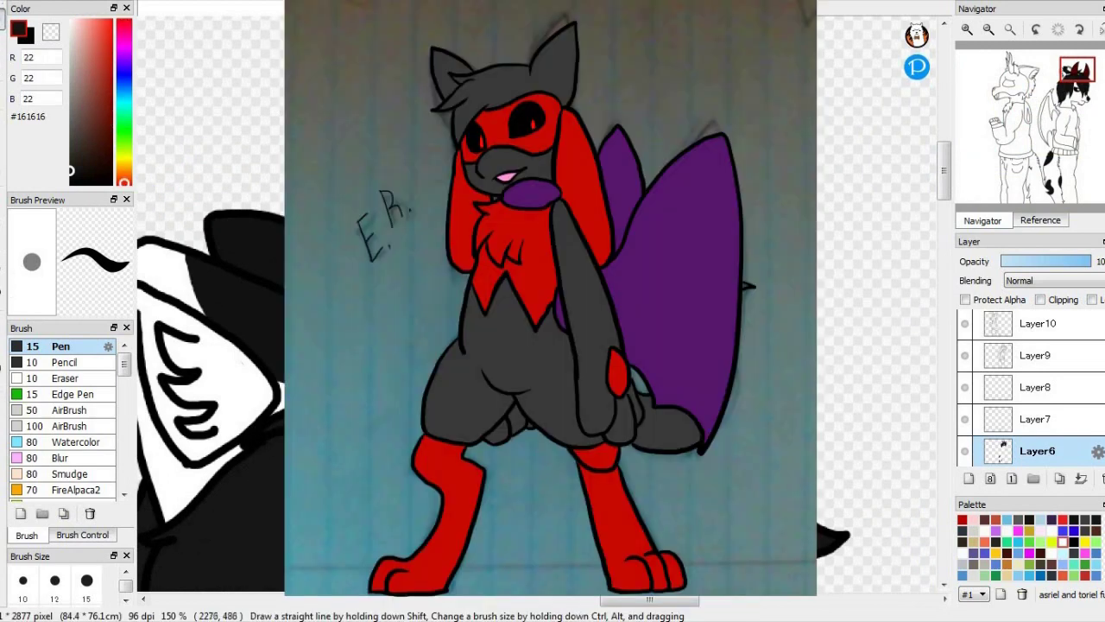
pyautogui.click(1041, 221)
pyautogui.click(1085, 29)
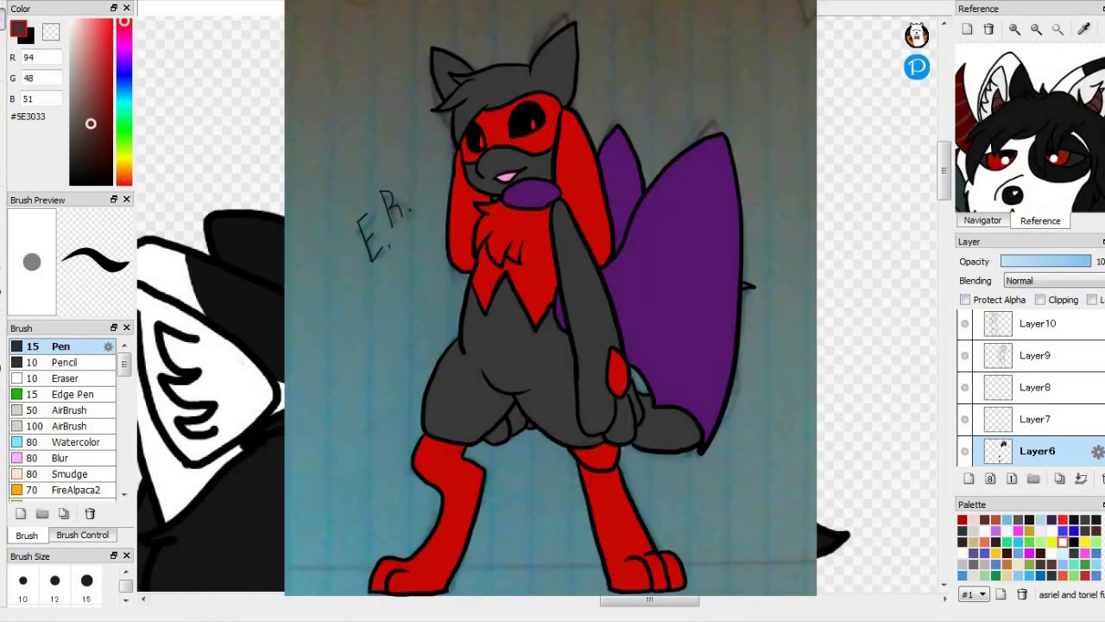
pyautogui.click(2, 147)
pyautogui.moveTo(1006, 164); pyautogui.dragTo(1095, 73)
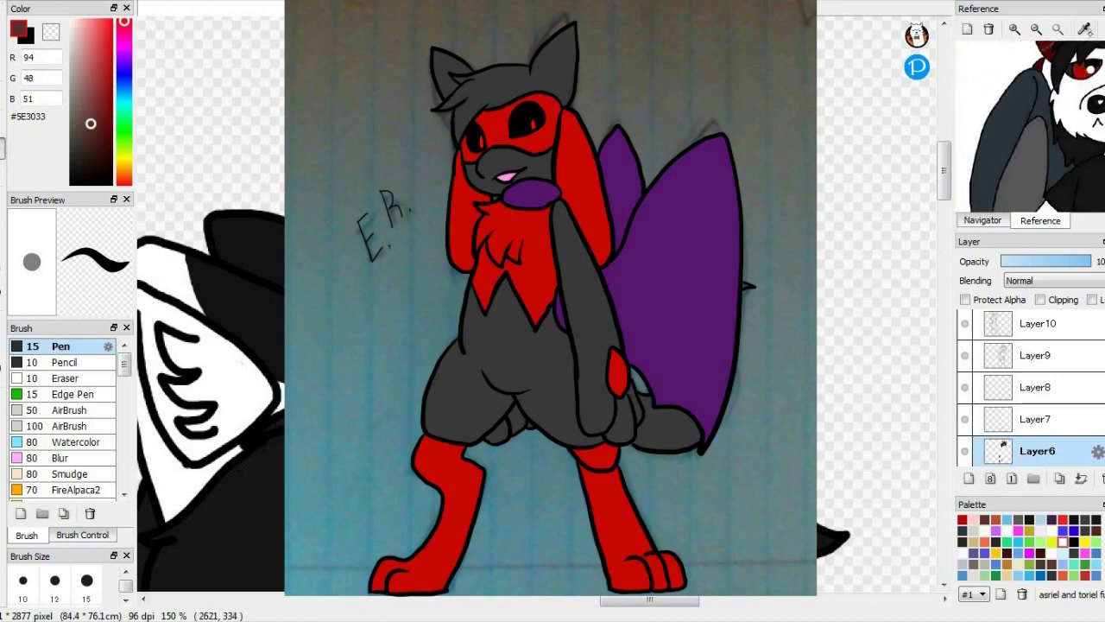
pyautogui.click(1085, 29)
pyautogui.click(1011, 112)
pyautogui.moveTo(944, 173); pyautogui.dragTo(943, 275)
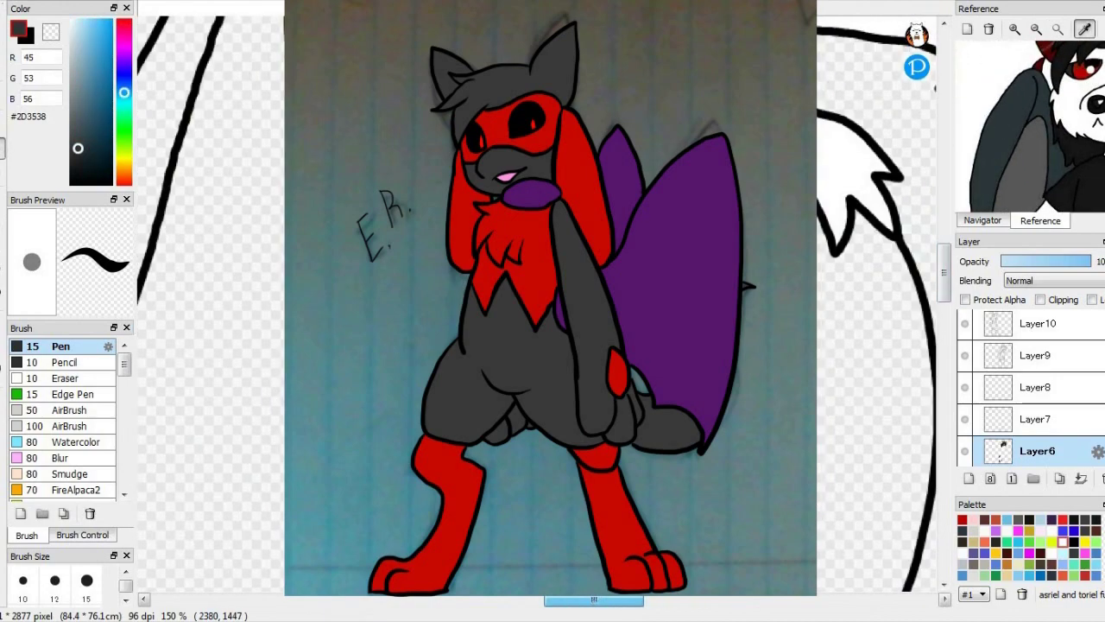
# - Sample #5A0004 from the reference for the wing's claw and bring the reference character's shirt into view
pyautogui.click(1039, 68)
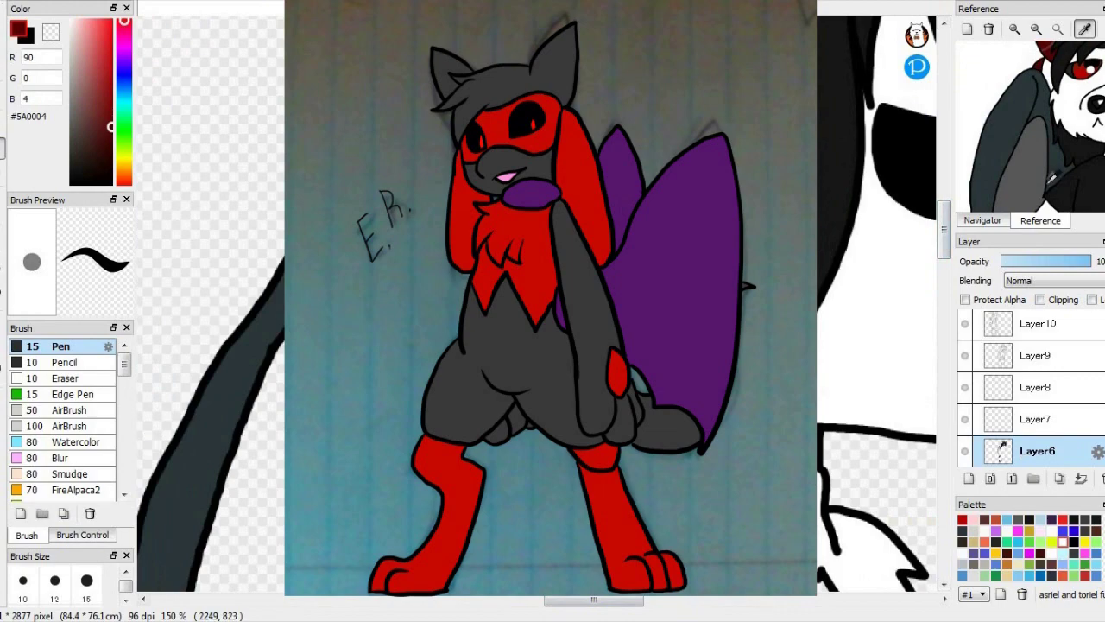
pyautogui.moveTo(945, 235); pyautogui.dragTo(944, 381)
pyautogui.click(1083, 29)
pyautogui.moveTo(1095, 112); pyautogui.dragTo(1044, 71)
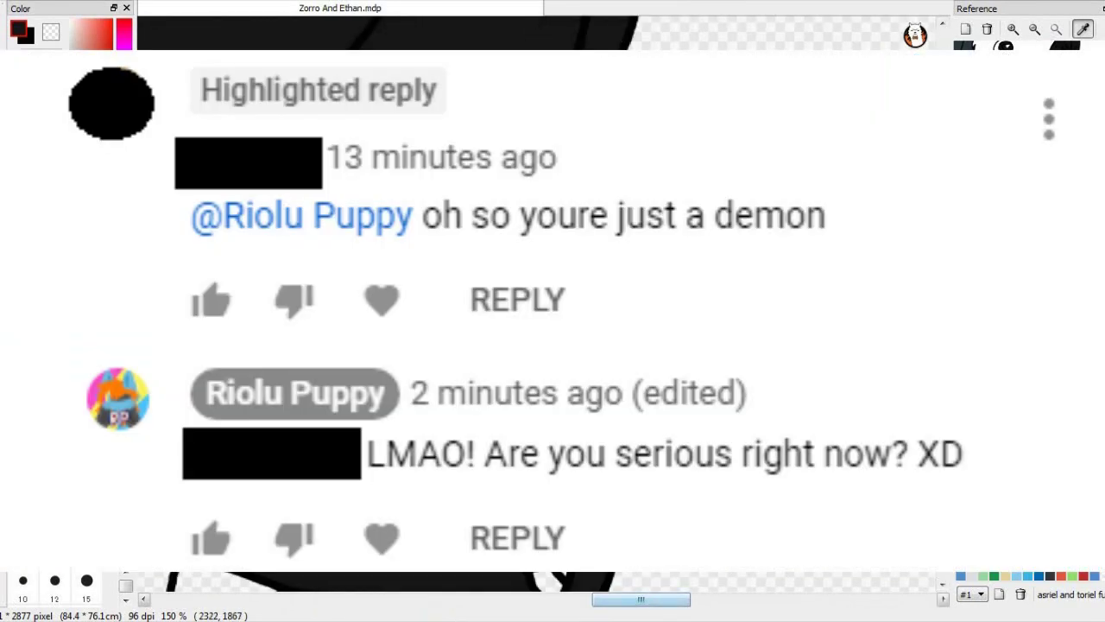
# - Fill the right character's sweater cuff with a sampled dark grey and select the palette colour "sheldon hair 1"
pyautogui.moveTo(682, 598); pyautogui.dragTo(649, 597)
pyautogui.moveTo(944, 332); pyautogui.dragTo(944, 350)
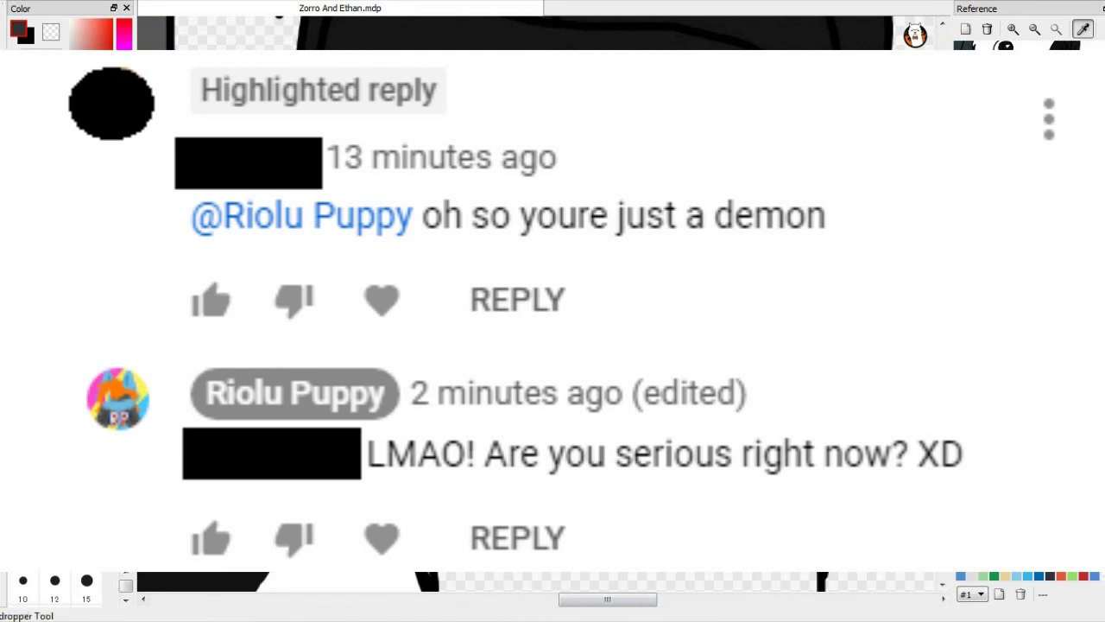
pyautogui.click(345, 494)
pyautogui.click(2, 148)
pyautogui.click(814, 253)
pyautogui.click(29, 38)
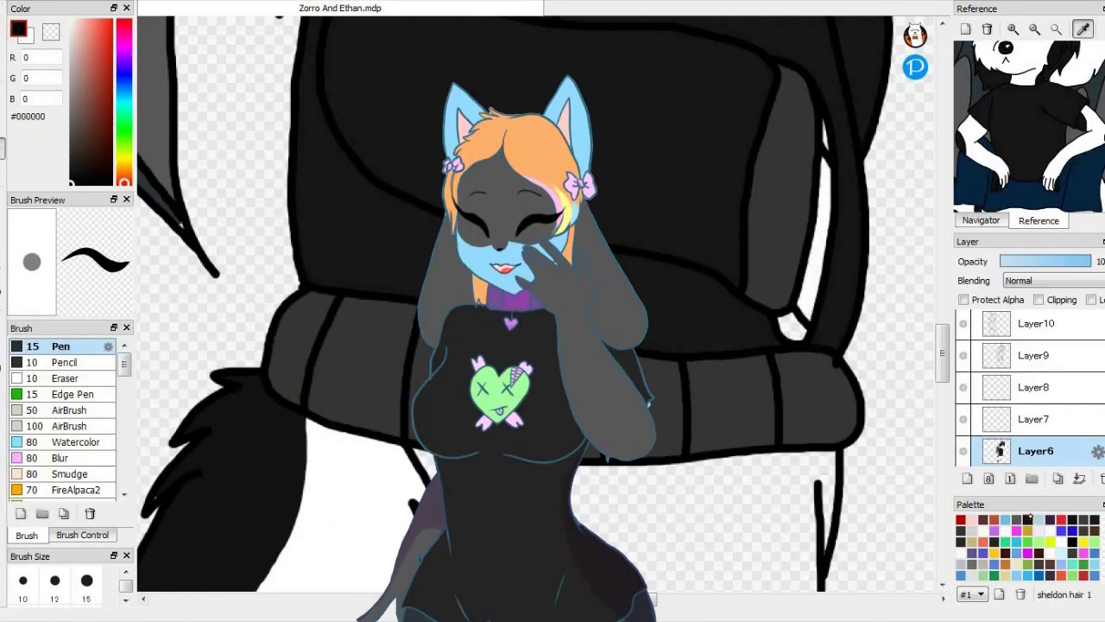
pyautogui.click(1028, 518)
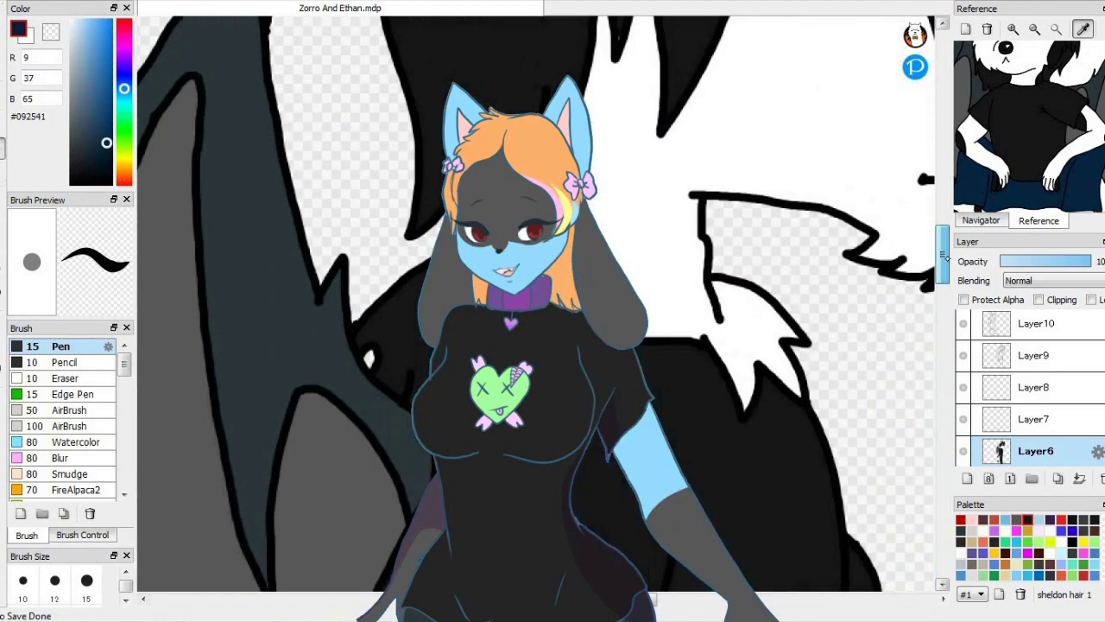
# - Sample the right character's dark sweater colour and paint over the small gap beside the wing base, ending with the eraser active
pyautogui.moveTo(948, 258); pyautogui.dragTo(948, 259)
pyautogui.click(2, 329)
pyautogui.click(387, 335)
pyautogui.click(3, 19)
pyautogui.moveTo(369, 354); pyautogui.dragTo(368, 364)
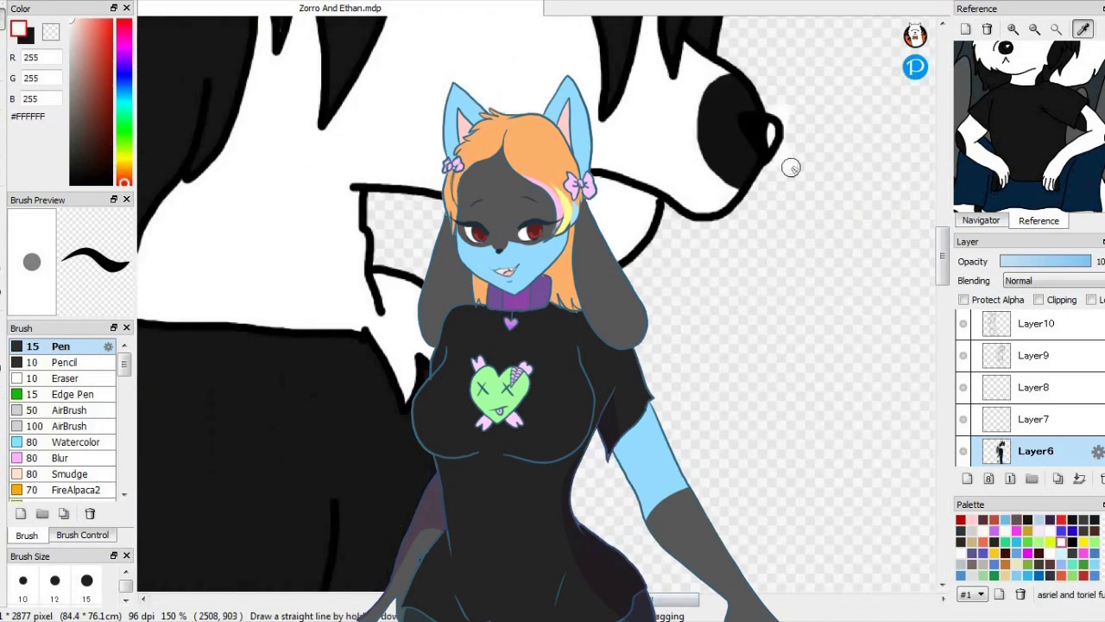
pyautogui.click(2, 43)
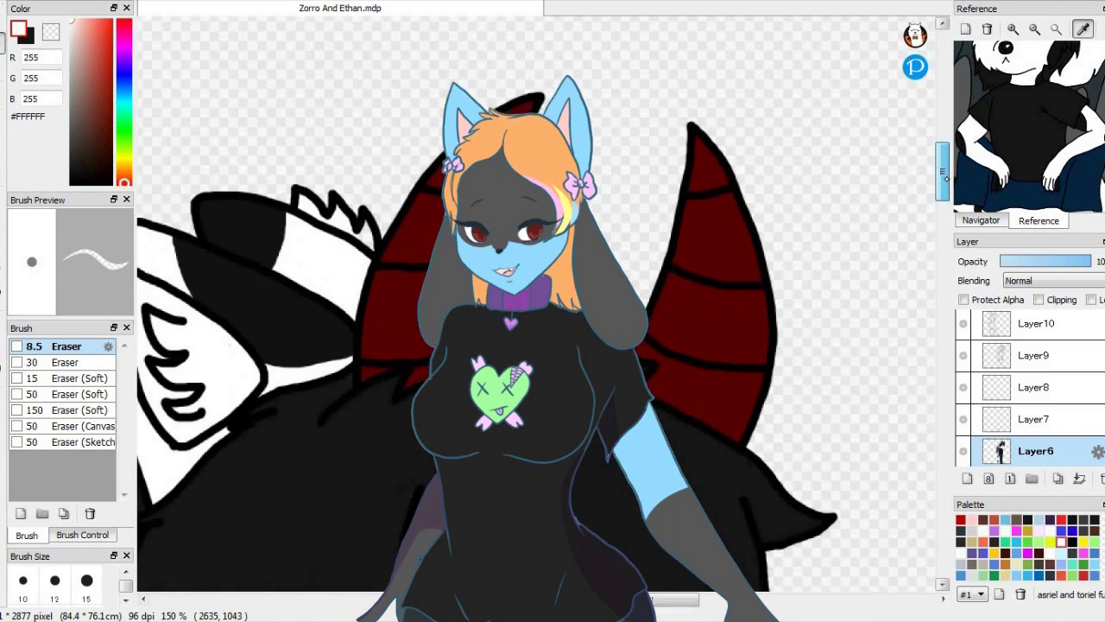
# - Fit the whole reference image and the whole drawing in view, and select a blue palette colour for the left character's clothing
pyautogui.click(1083, 29)
pyautogui.moveTo(1068, 119); pyautogui.dragTo(1002, 196)
pyautogui.click(1056, 31)
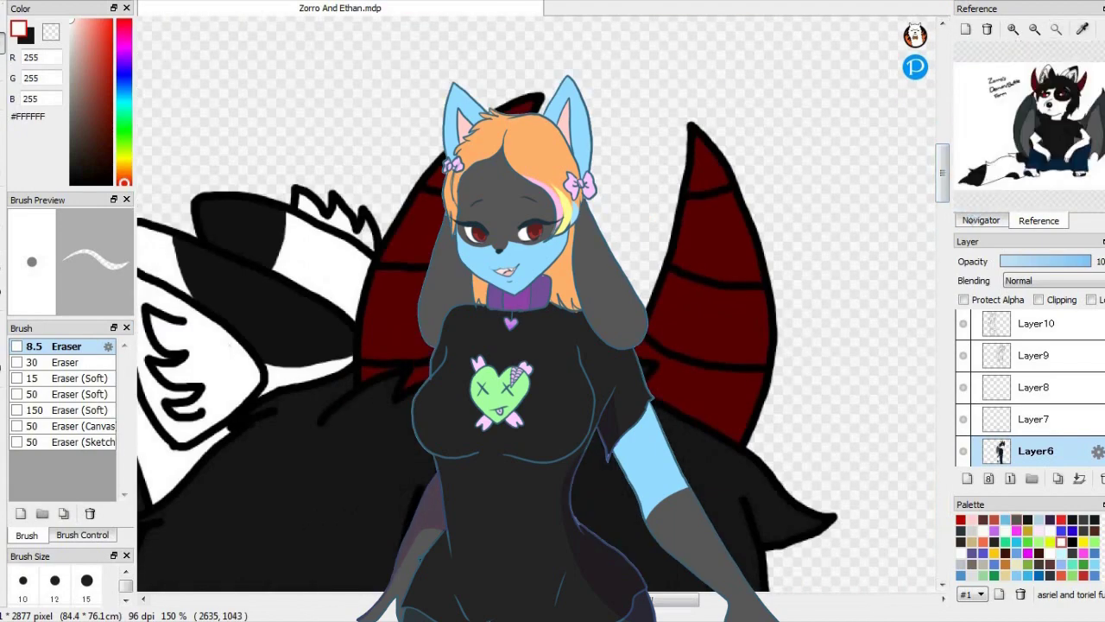
pyautogui.click(981, 221)
pyautogui.click(1008, 29)
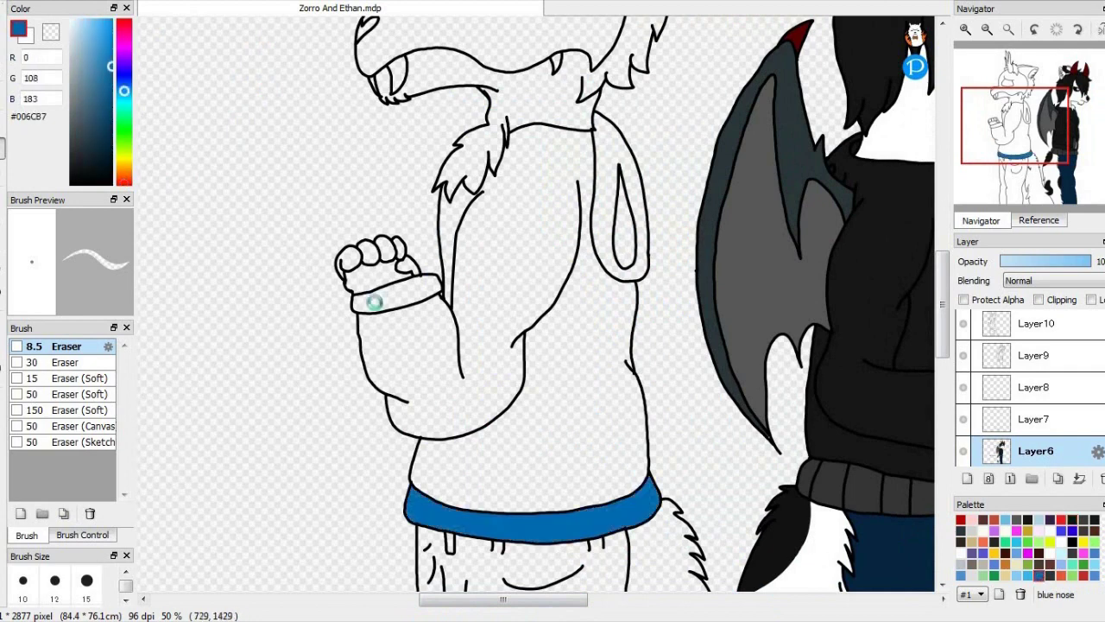
pyautogui.click(1094, 575)
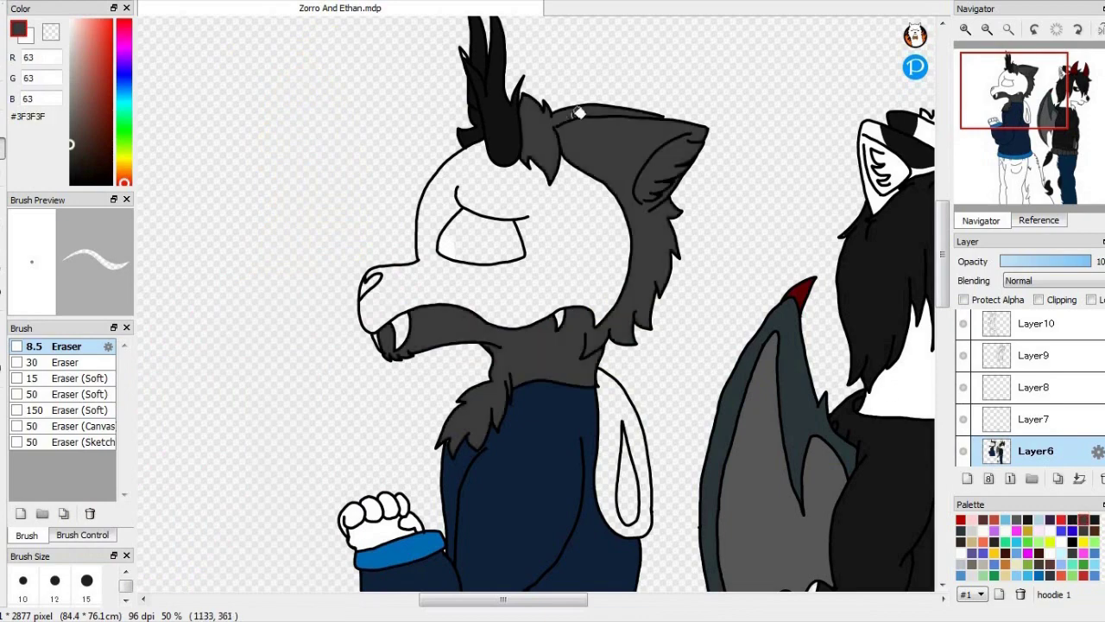
# - Fill the left character's front horn with the palette colour "austin nose 1" and sample #141414 from the horn behind it
pyautogui.click(2, 326)
pyautogui.click(907, 199)
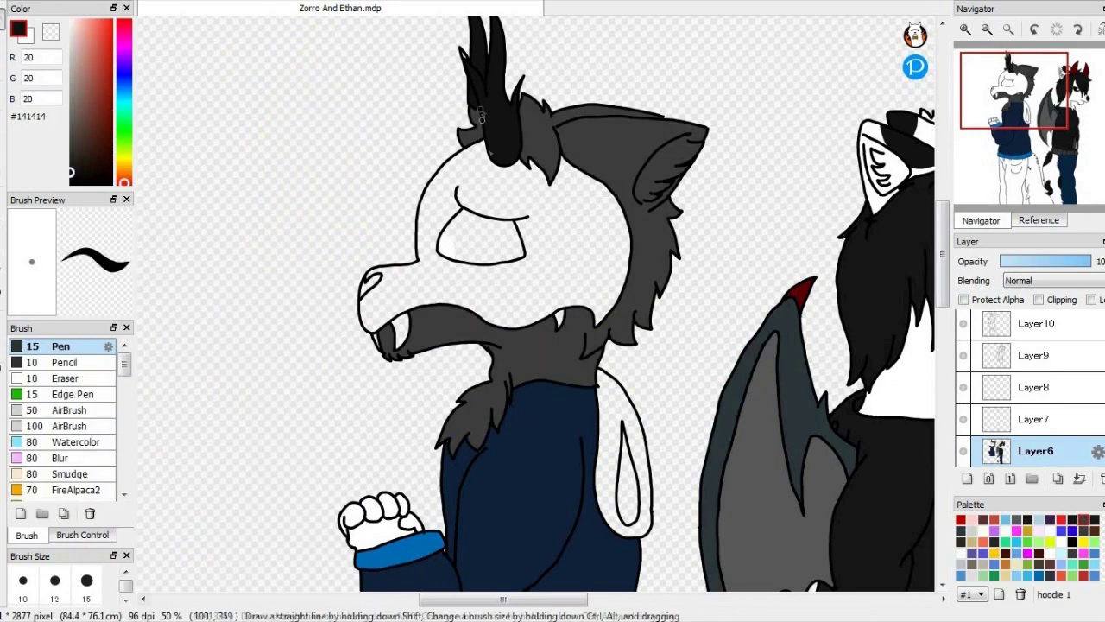
pyautogui.click(1095, 520)
pyautogui.click(2, 148)
pyautogui.click(504, 143)
pyautogui.click(965, 29)
pyautogui.moveTo(1017, 80); pyautogui.dragTo(1016, 68)
pyautogui.click(2, 401)
pyautogui.click(383, 143)
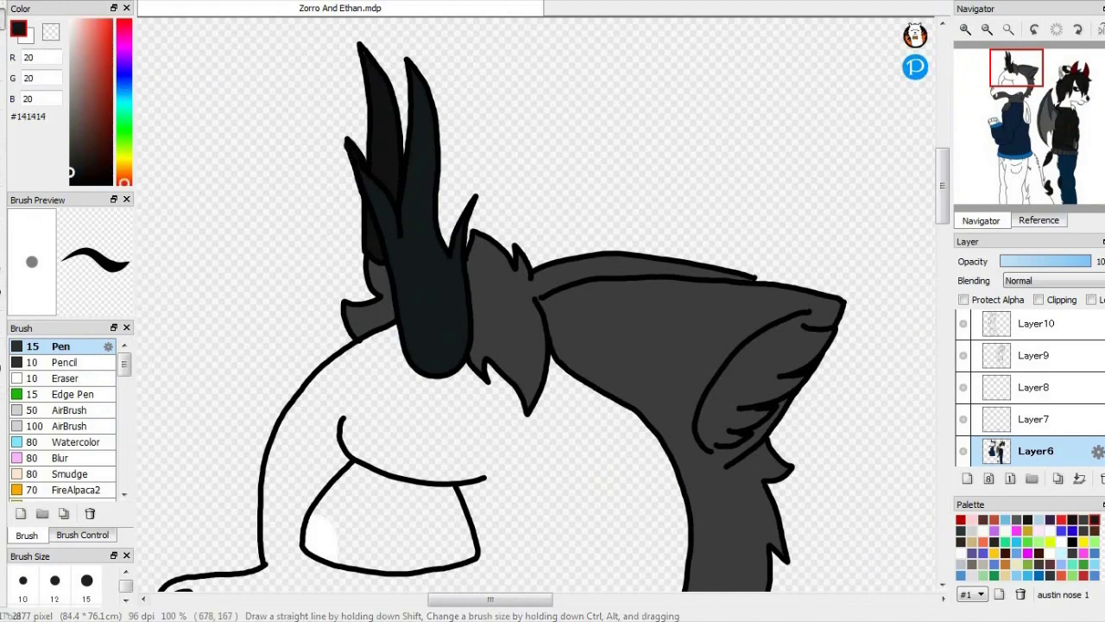
# - Fill the left character's skull-like face with white (#FFFFFF)
pyautogui.press('e')
pyautogui.click(2, 148)
pyautogui.click(1061, 541)
pyautogui.click(342, 385)
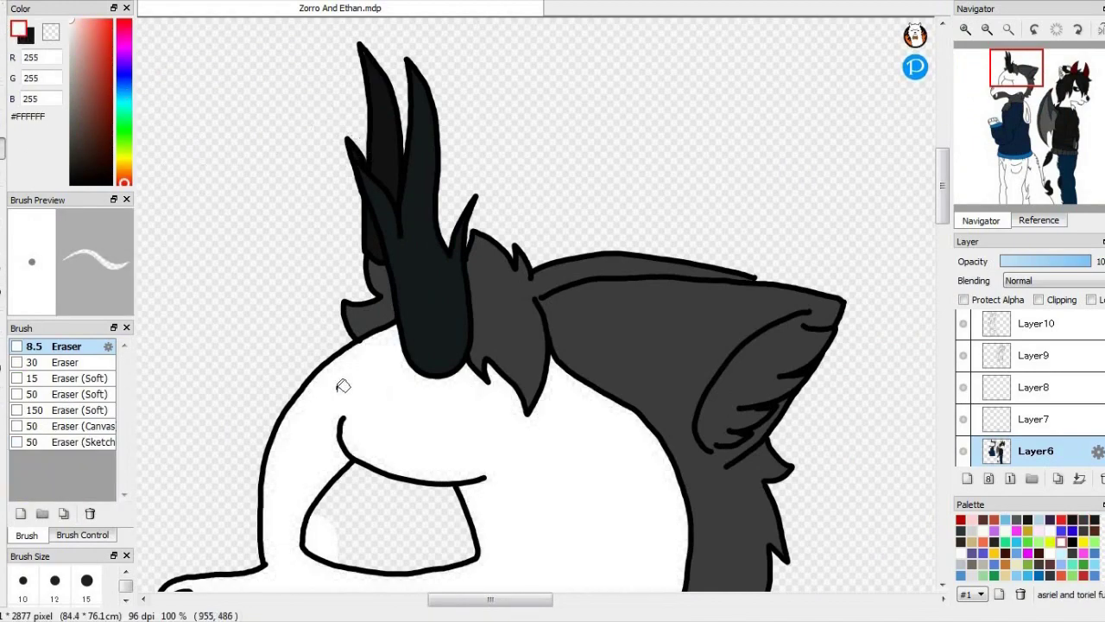
# - Fill the left character's nostril and eye socket with #141414
pyautogui.moveTo(942, 186); pyautogui.dragTo(942, 220)
pyautogui.click(26, 41)
pyautogui.click(171, 359)
pyautogui.click(432, 292)
# - Sample #11213A from the left character's hoodie and paint over the gaps along its front edge with the pen at size 15
pyautogui.moveTo(942, 226); pyautogui.dragTo(942, 283)
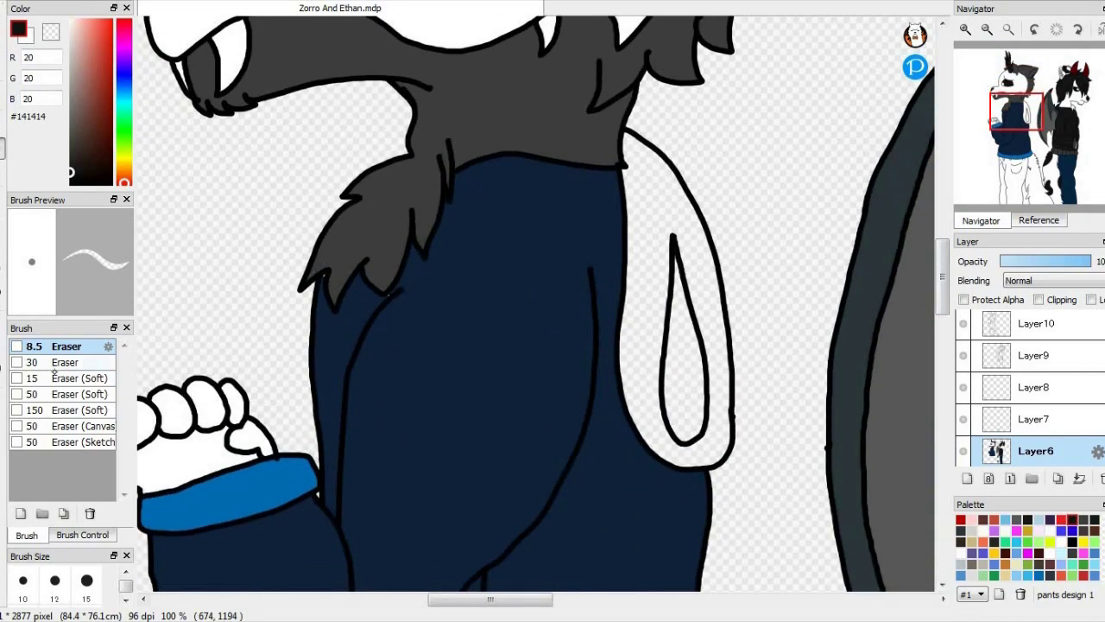
pyautogui.rightClick(529, 304)
pyautogui.click(2, 19)
pyautogui.moveTo(391, 295); pyautogui.dragTo(383, 302)
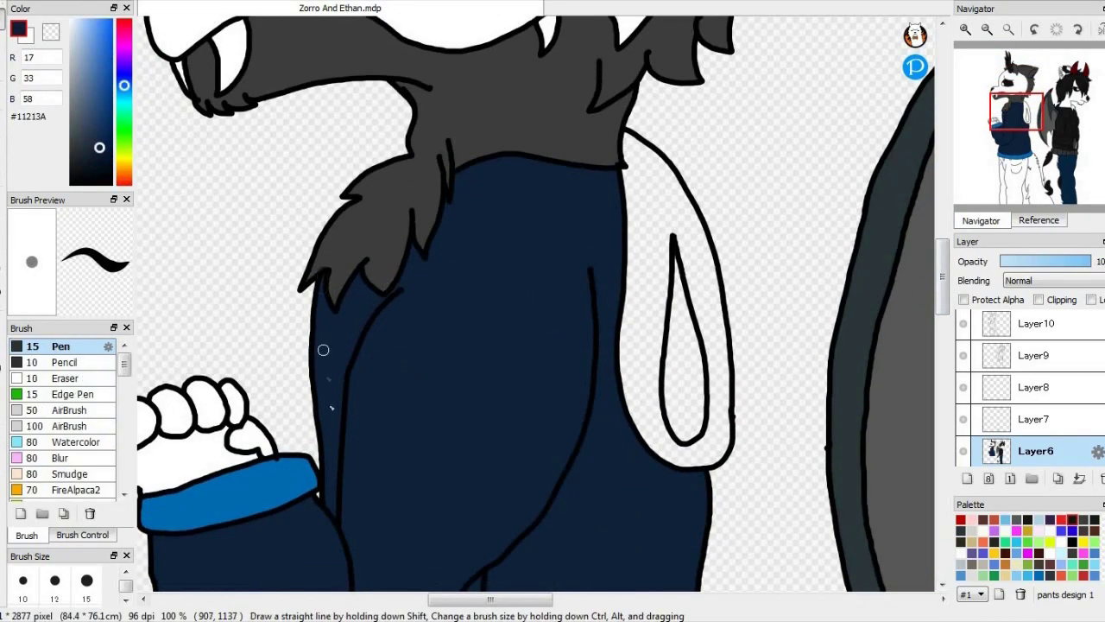
pyautogui.moveTo(323, 350); pyautogui.dragTo(332, 408)
# - Sample #3F3F3F from the left character's neck fur and touch up the fur edge above the hoodie with the pen
pyautogui.click(1, 402)
pyautogui.click(345, 246)
pyautogui.click(2, 19)
pyautogui.moveTo(318, 264); pyautogui.dragTo(321, 257)
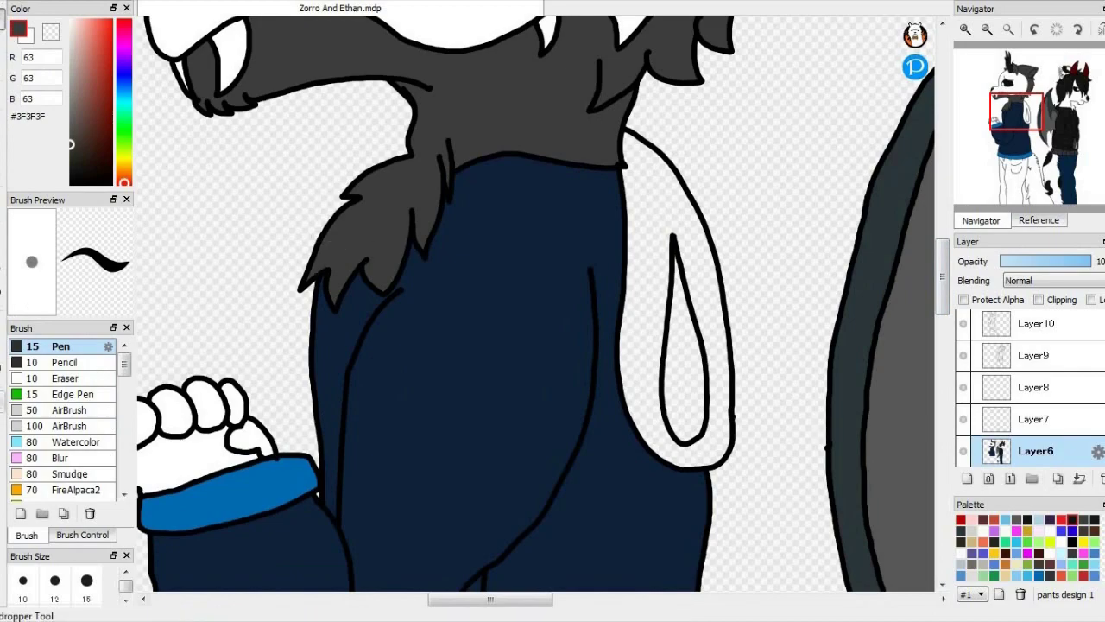
# - Fill the left character's hood with the hoodie colour #11213A and the hood's inner opening with the darker #070F1E
pyautogui.click(2, 401)
pyautogui.click(335, 332)
pyautogui.click(1, 148)
pyautogui.click(646, 259)
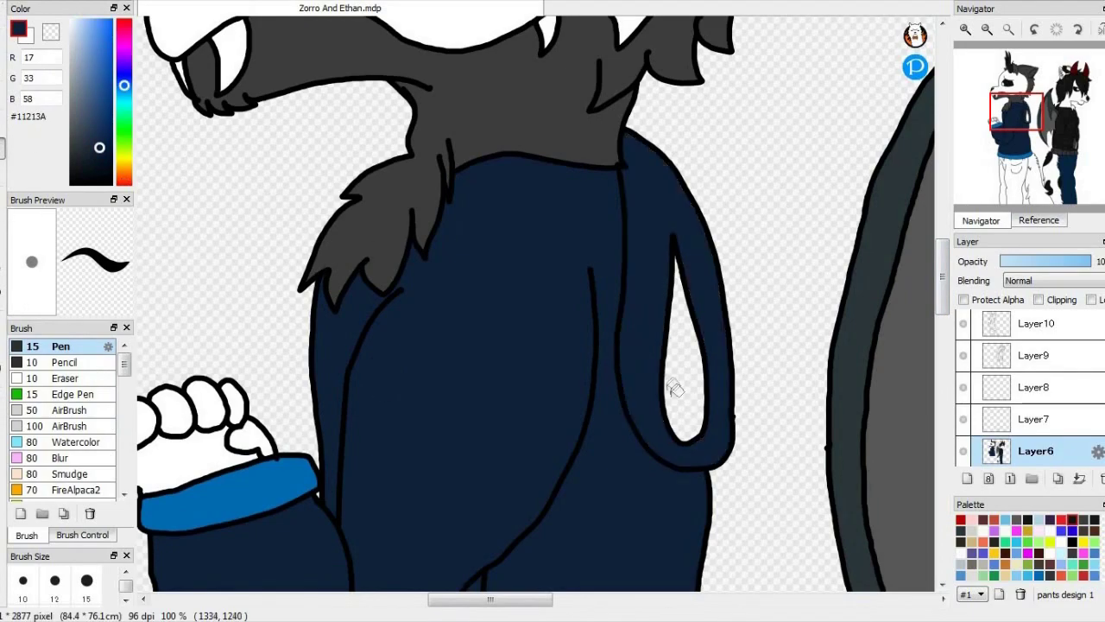
pyautogui.click(103, 166)
pyautogui.click(688, 372)
# - Fill the left character's tail with the palette colour "hoodie 1" (#3F3F3F)
pyautogui.moveTo(943, 294); pyautogui.dragTo(953, 407)
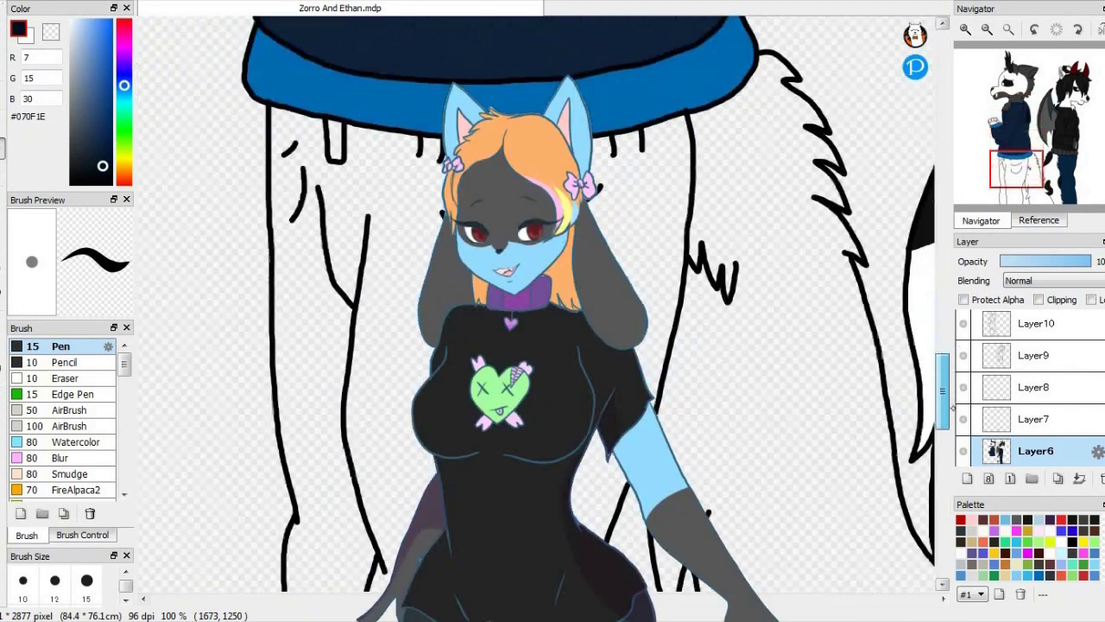
pyautogui.click(1084, 519)
pyautogui.click(817, 430)
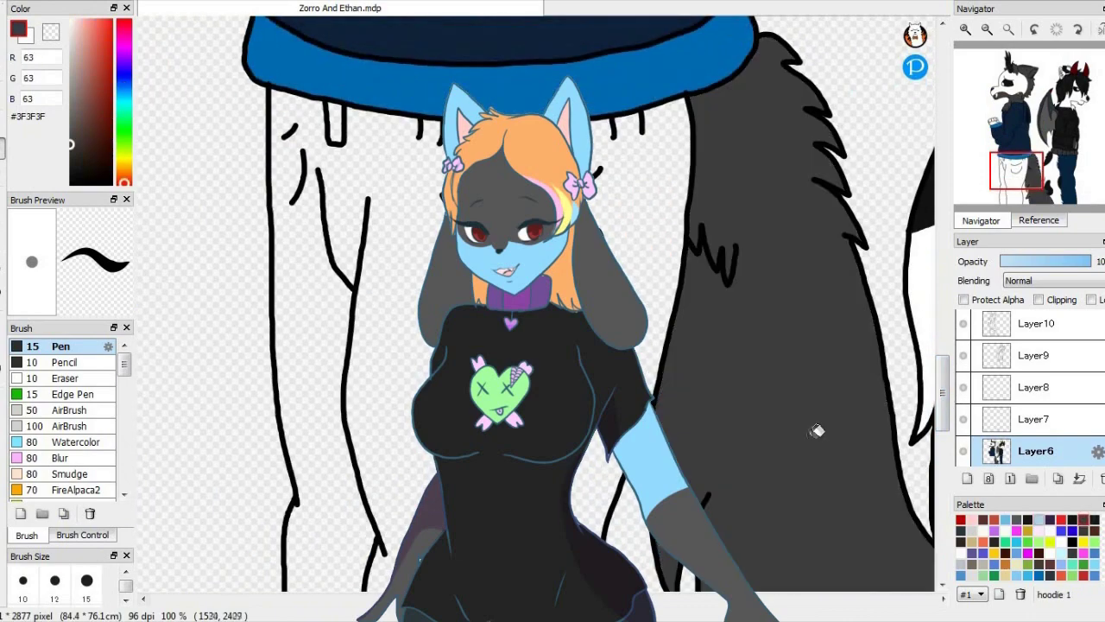
# - Select the palette colour "notebook line" (#30333A) and browse the remaining palette colours
pyautogui.click(1050, 576)
pyautogui.scroll(-3, 1028, 549)
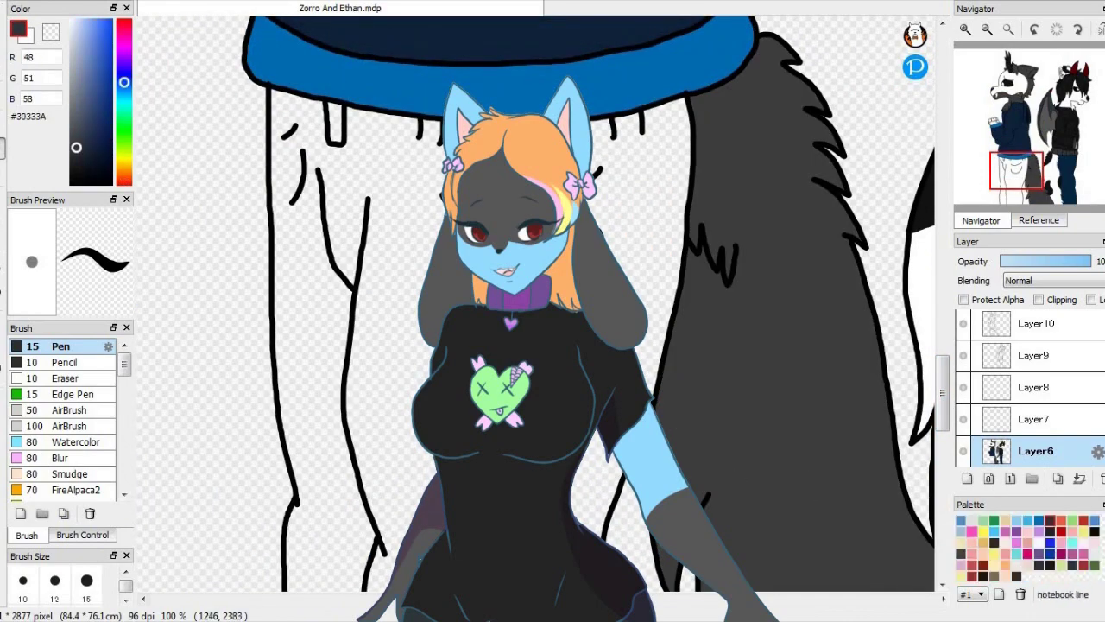